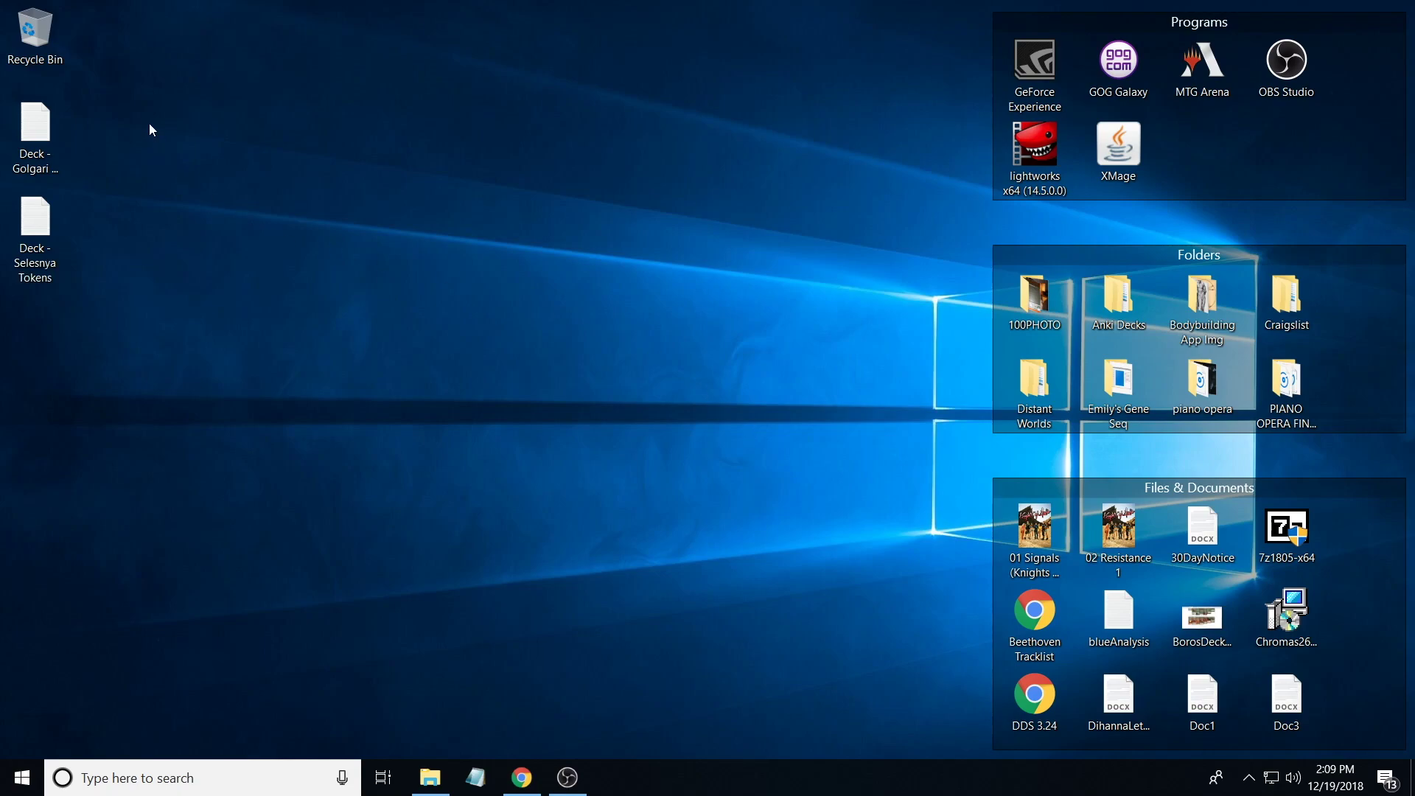
Step: Delete the Golgari and Selesnya Tokens deck files from the desktop
left_click_drag(149, 124, 3, 315)
key("Delete")
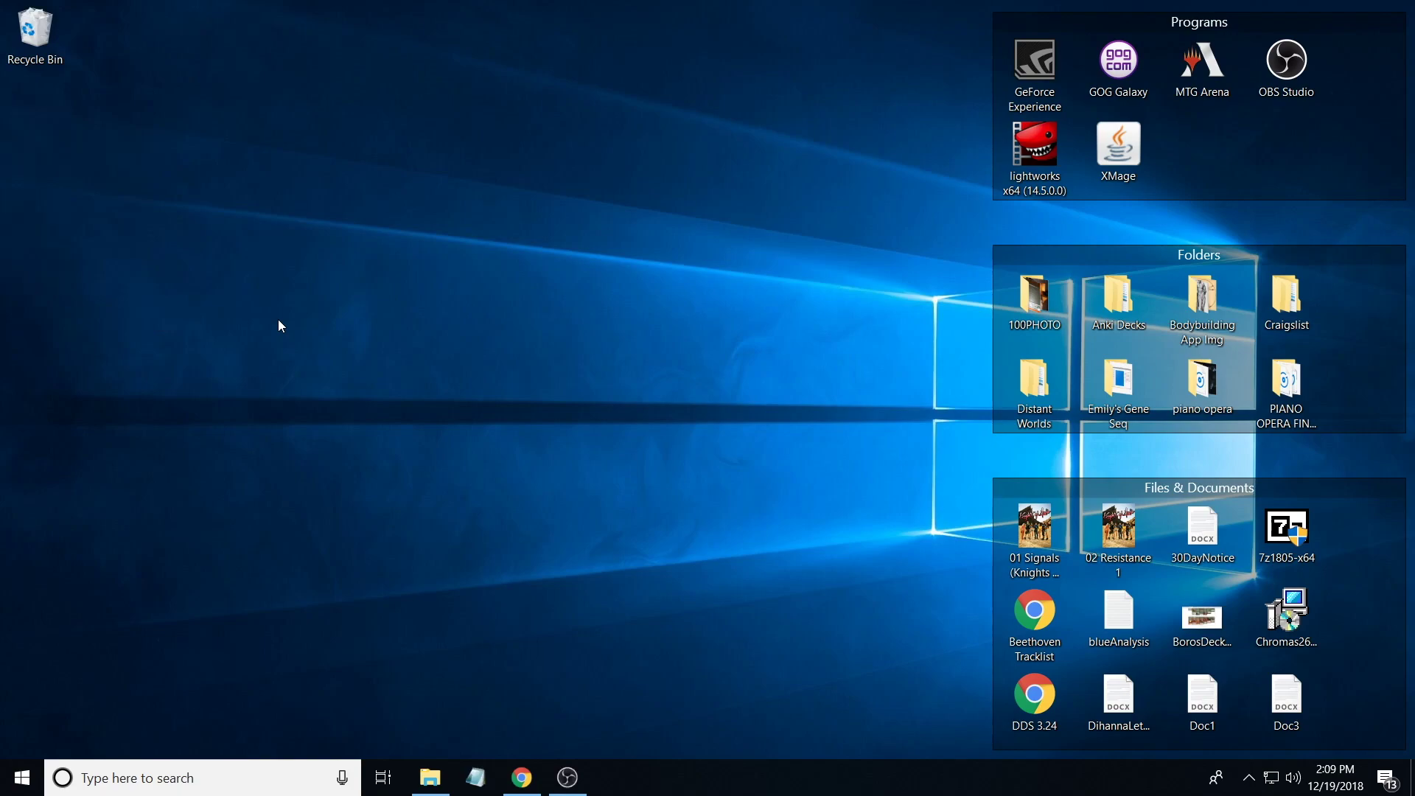
Step: Open the XMage launcher, launch the client and server together, and reposition the server connection dialog
double_click(1146, 151)
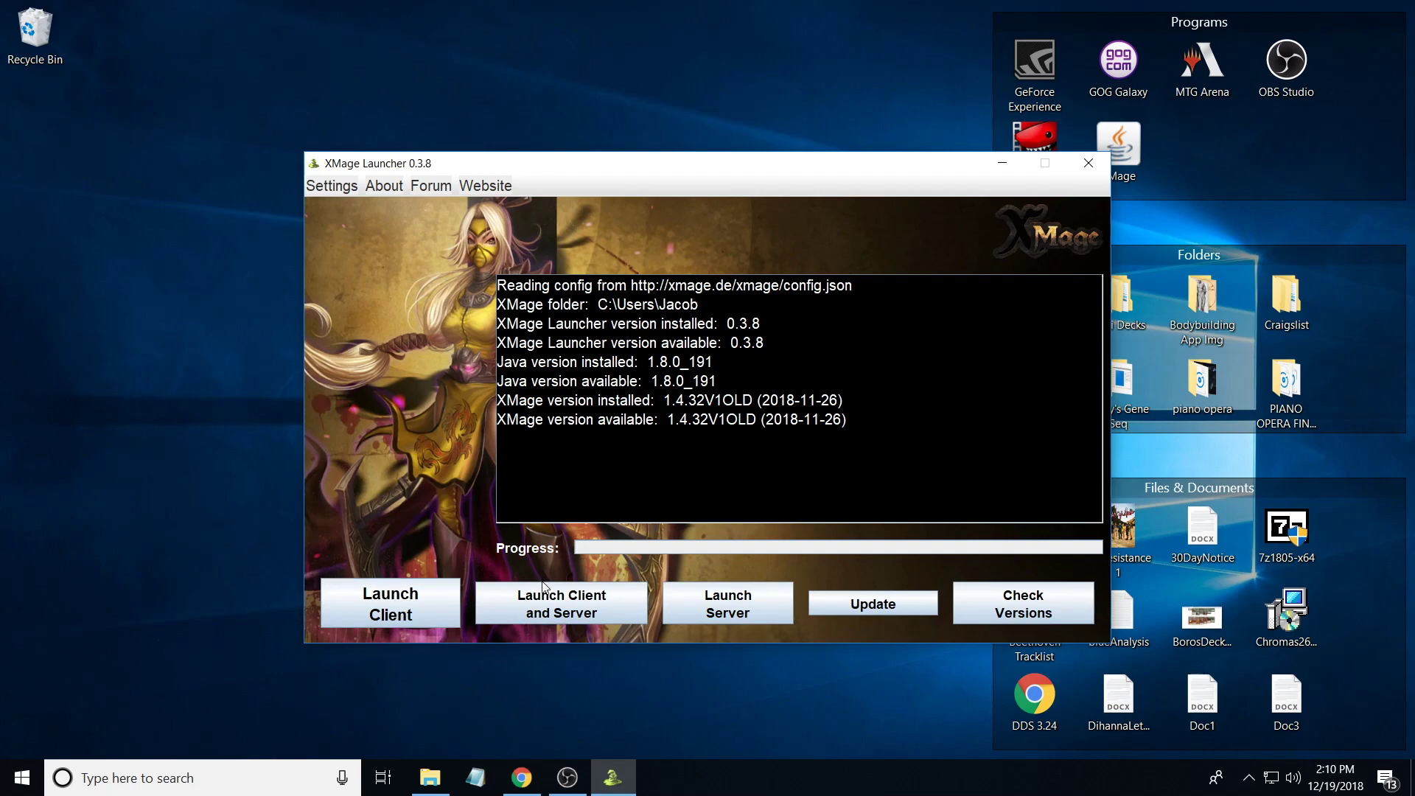
left_click(551, 601)
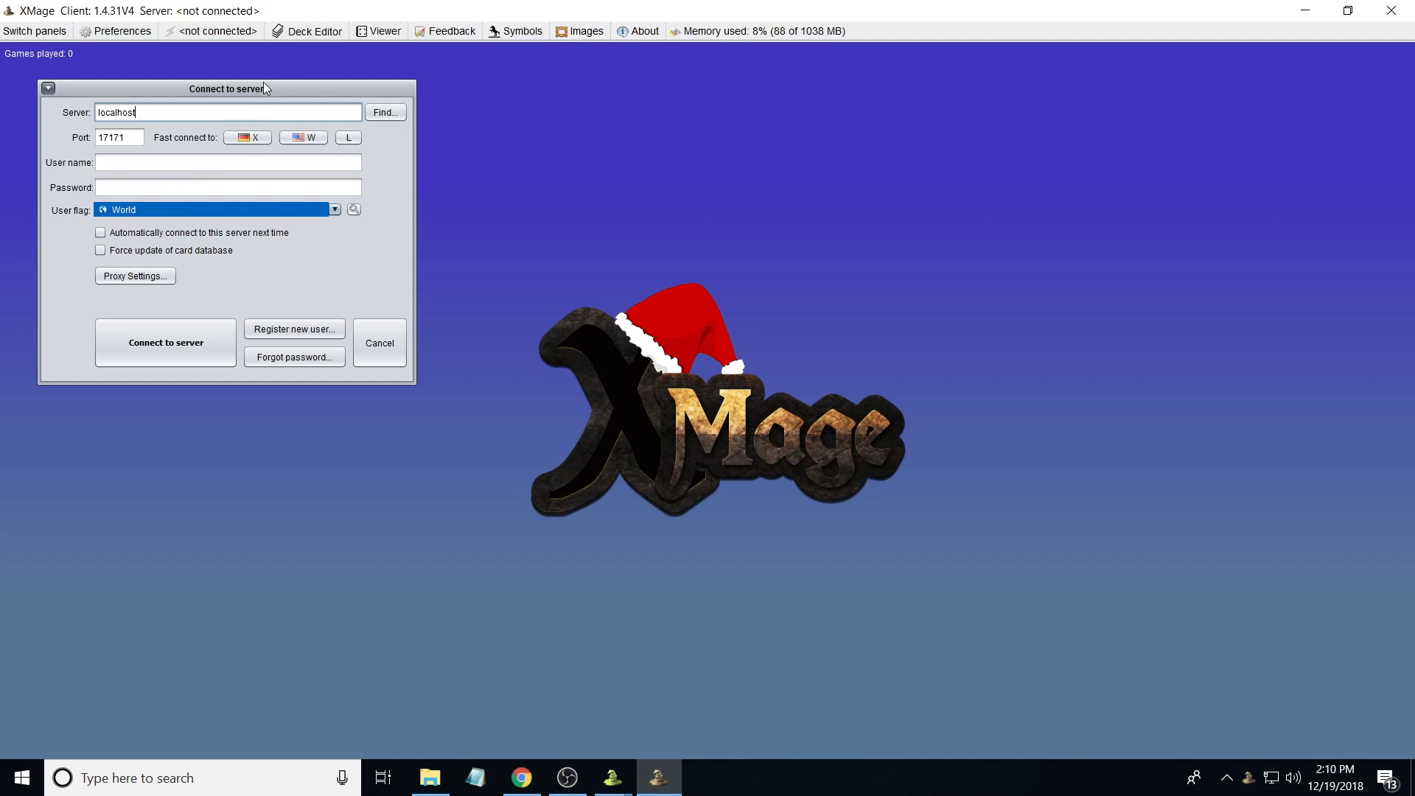
left_click_drag(263, 82, 373, 93)
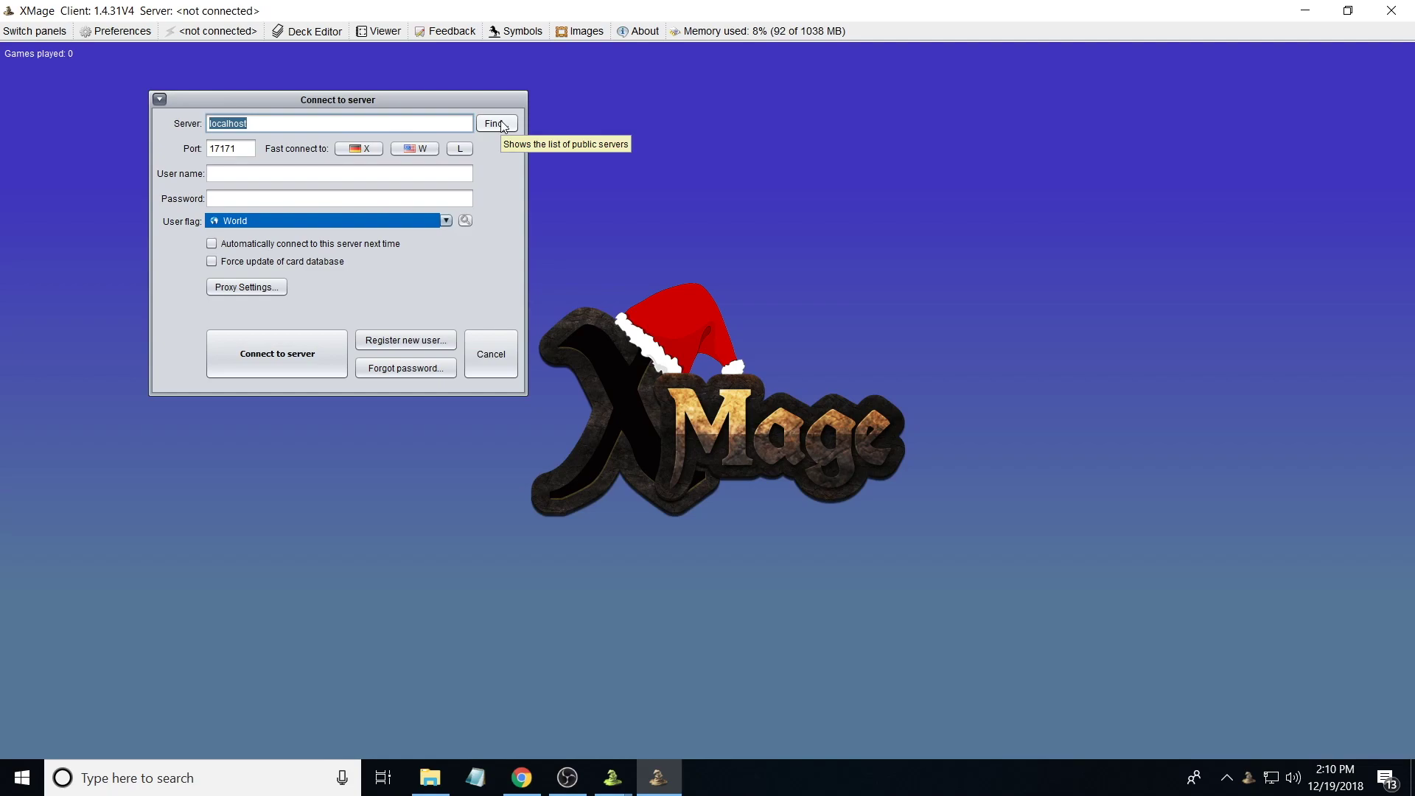
Step: Set the user flag to United States of America for the localhost connection
left_click(234, 152)
left_click(250, 152)
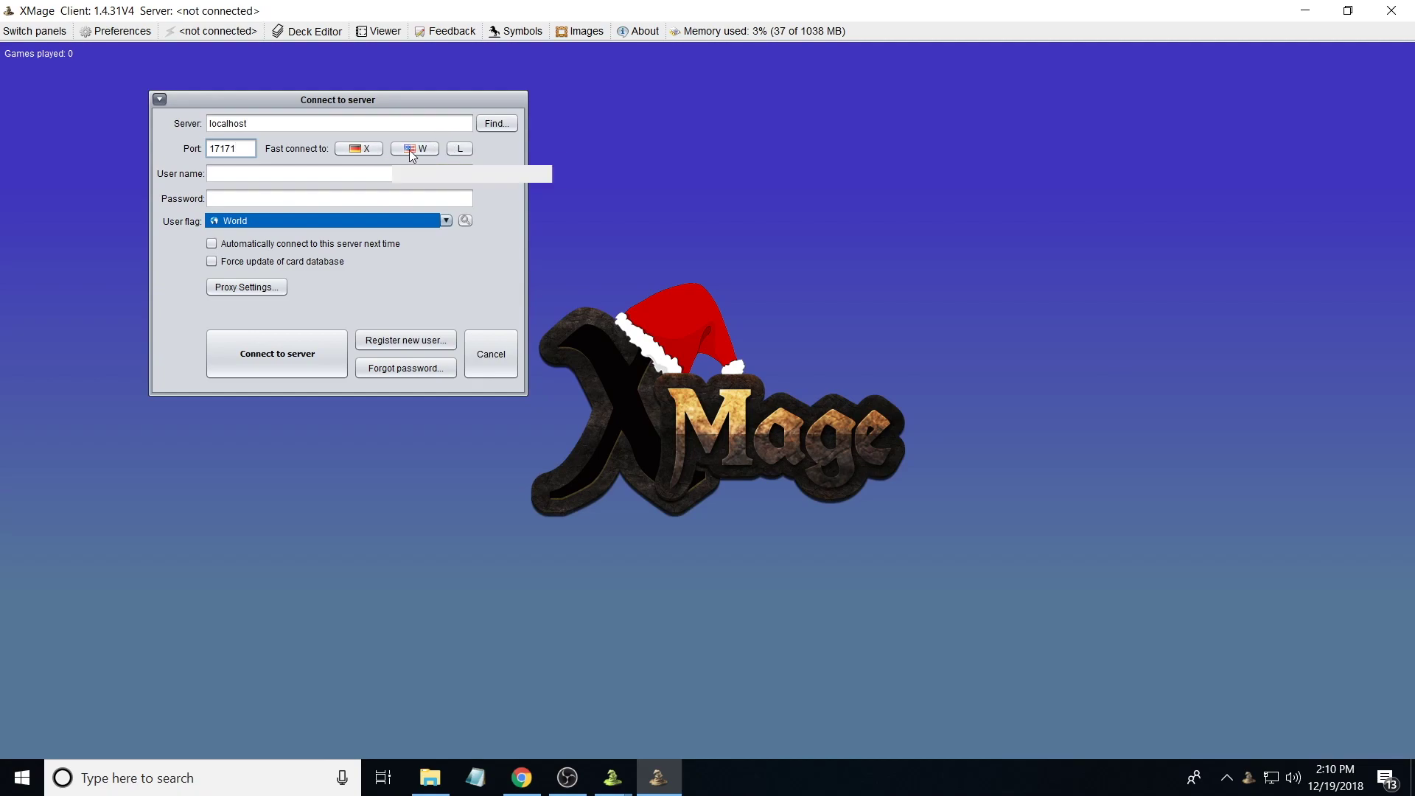
left_click(282, 175)
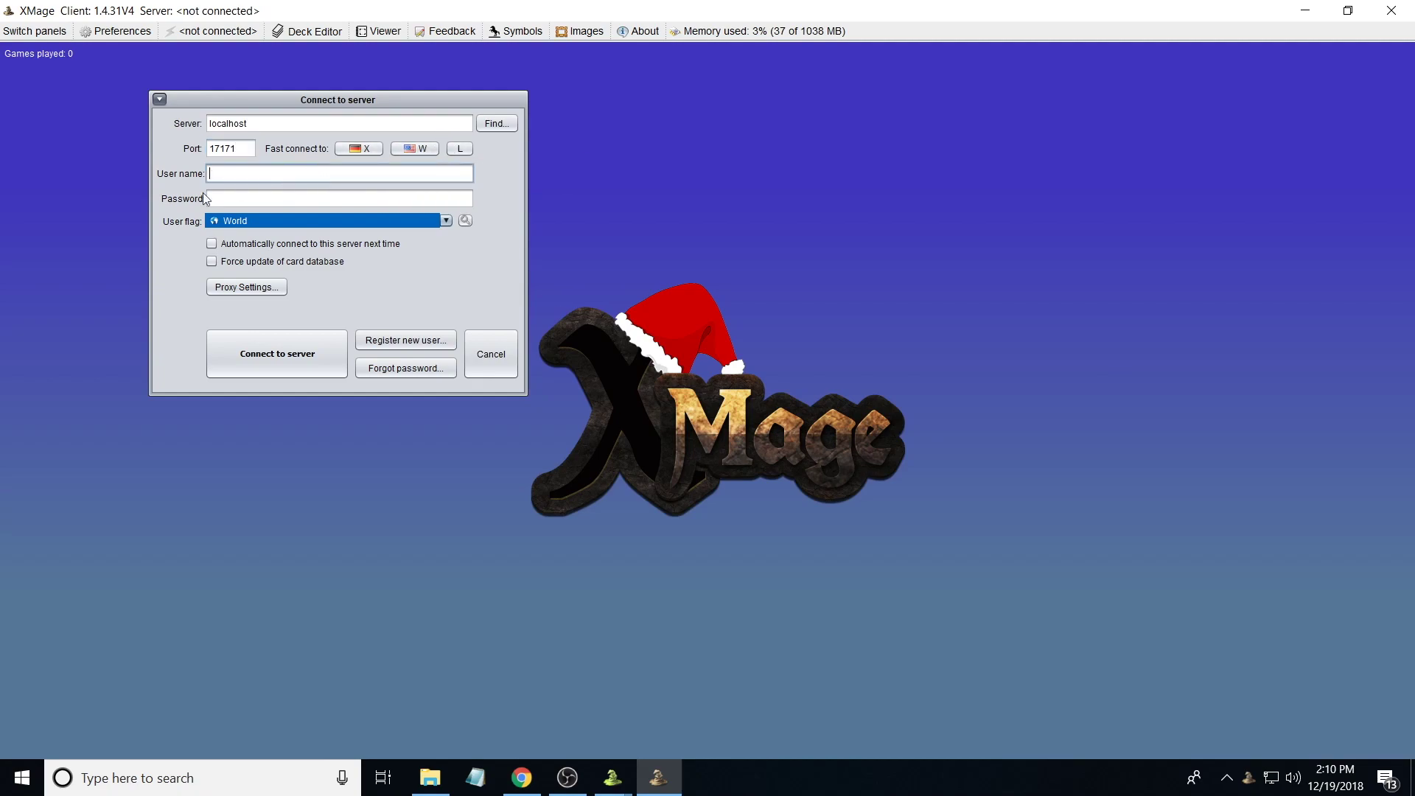
left_click(272, 198)
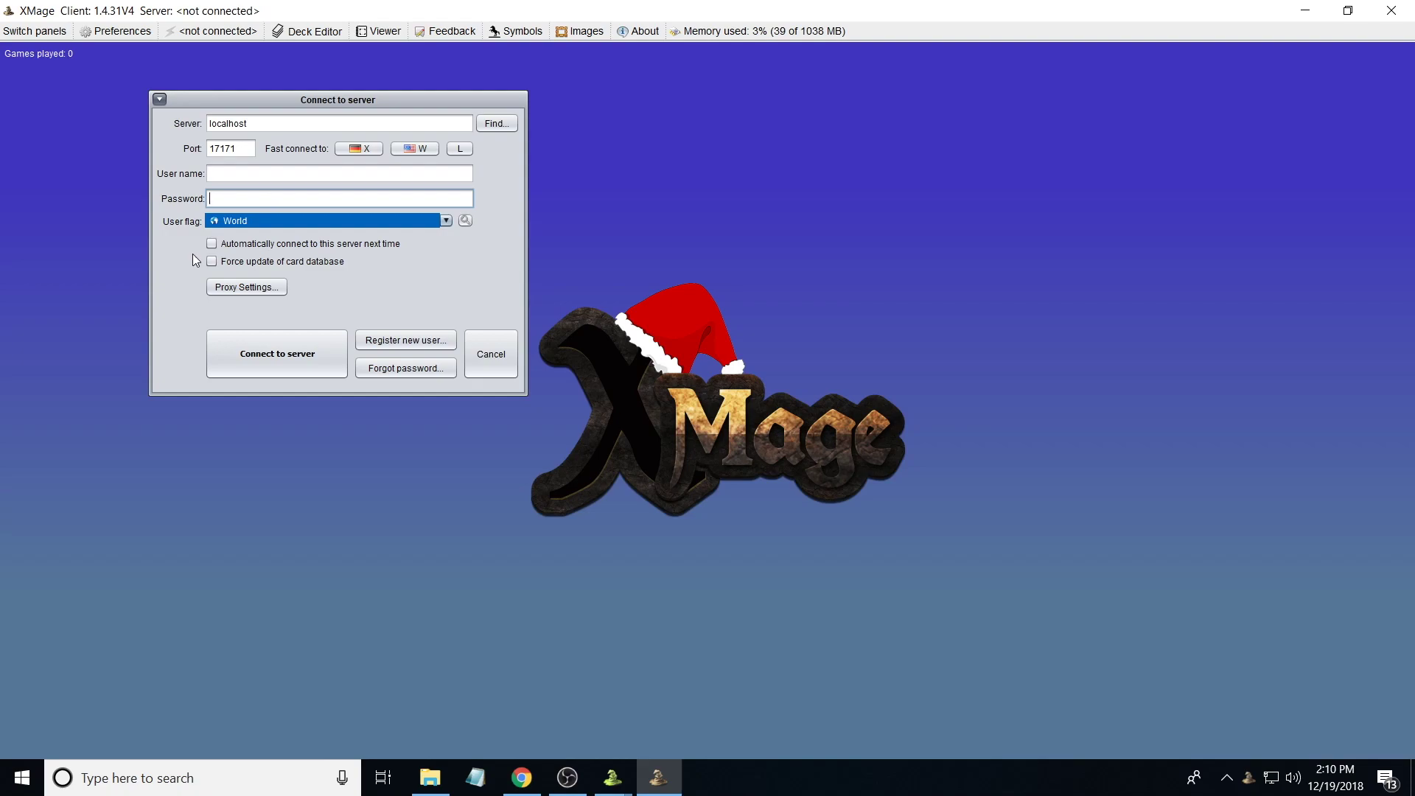
left_click(432, 223)
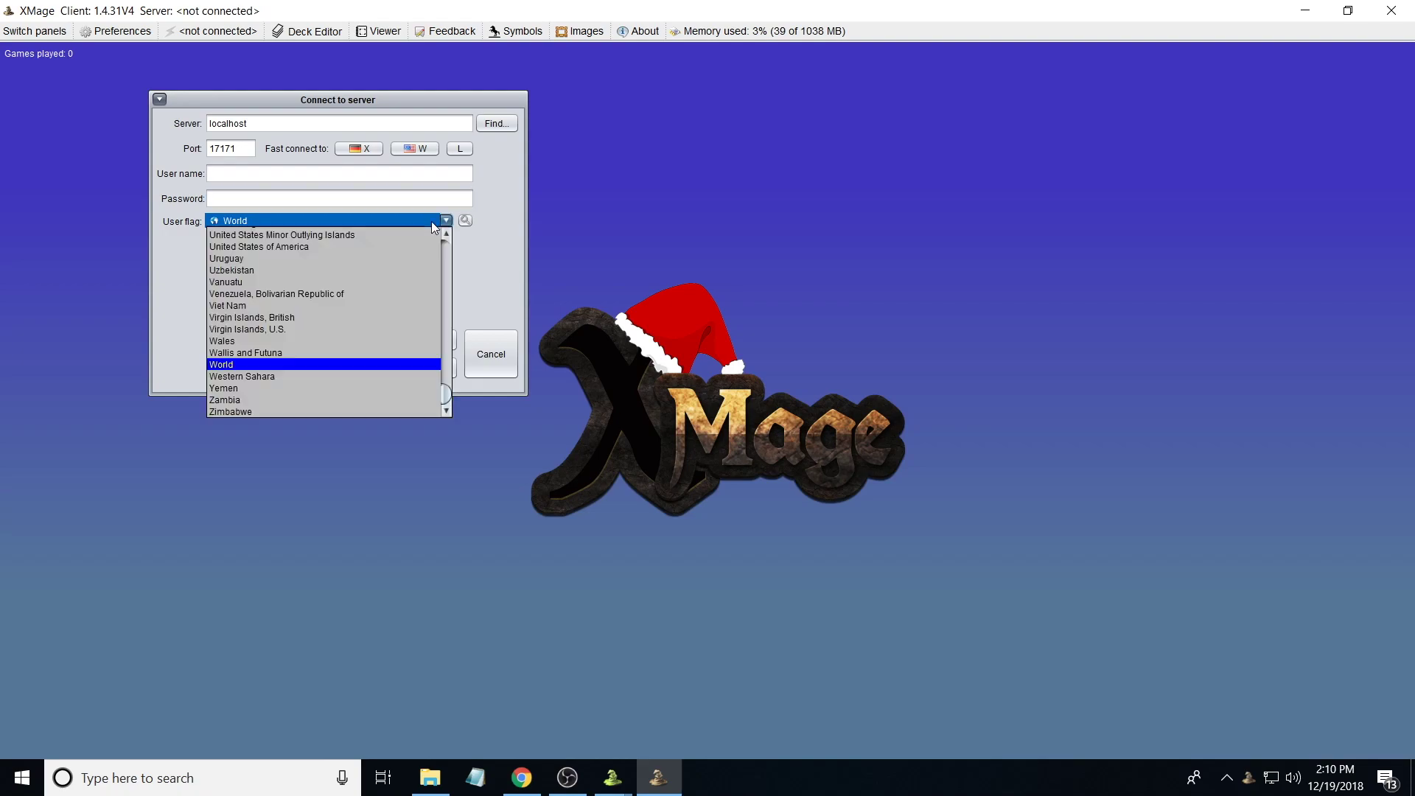
left_click(374, 247)
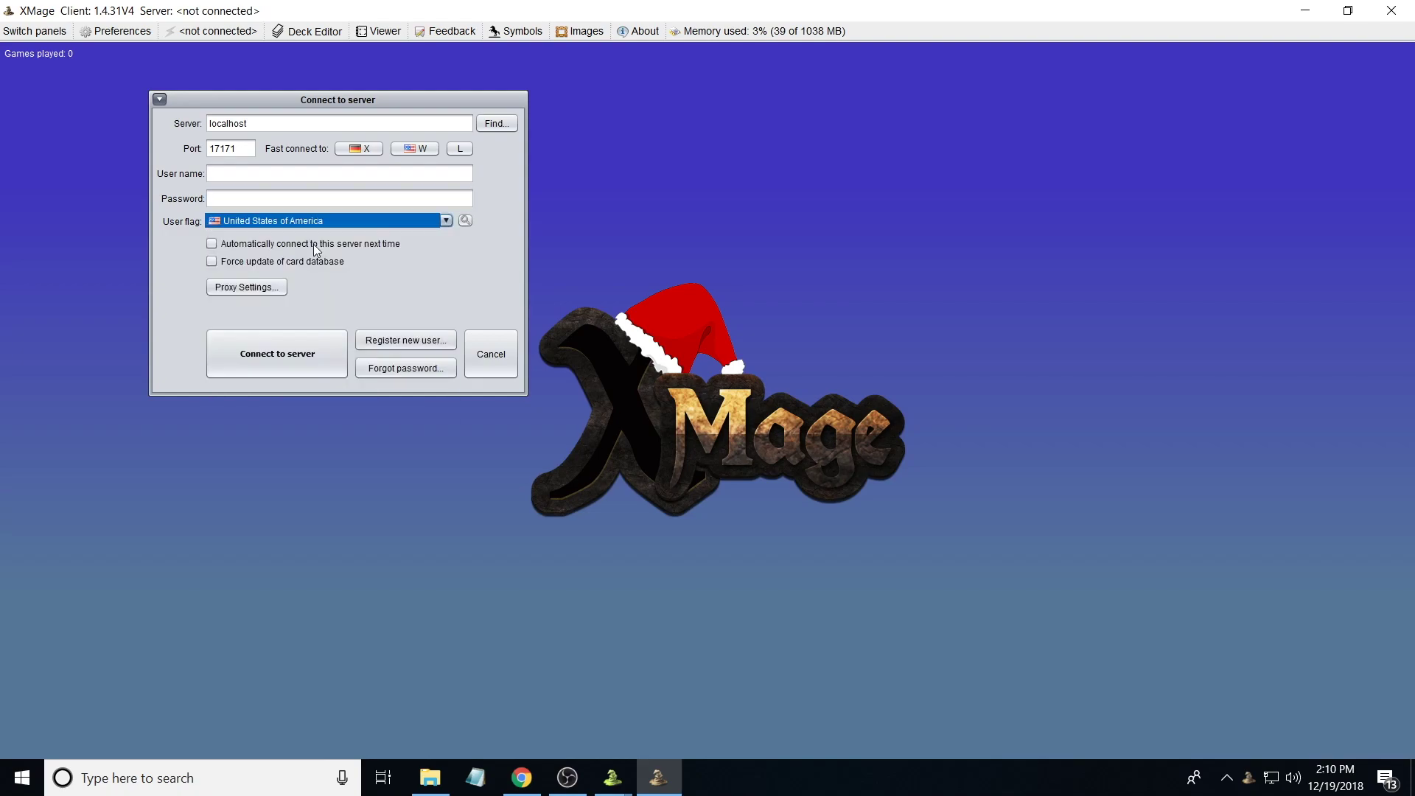
Step: Try to connect to the localhost server without a user name
left_click(432, 246)
left_click(211, 243)
left_click(275, 356)
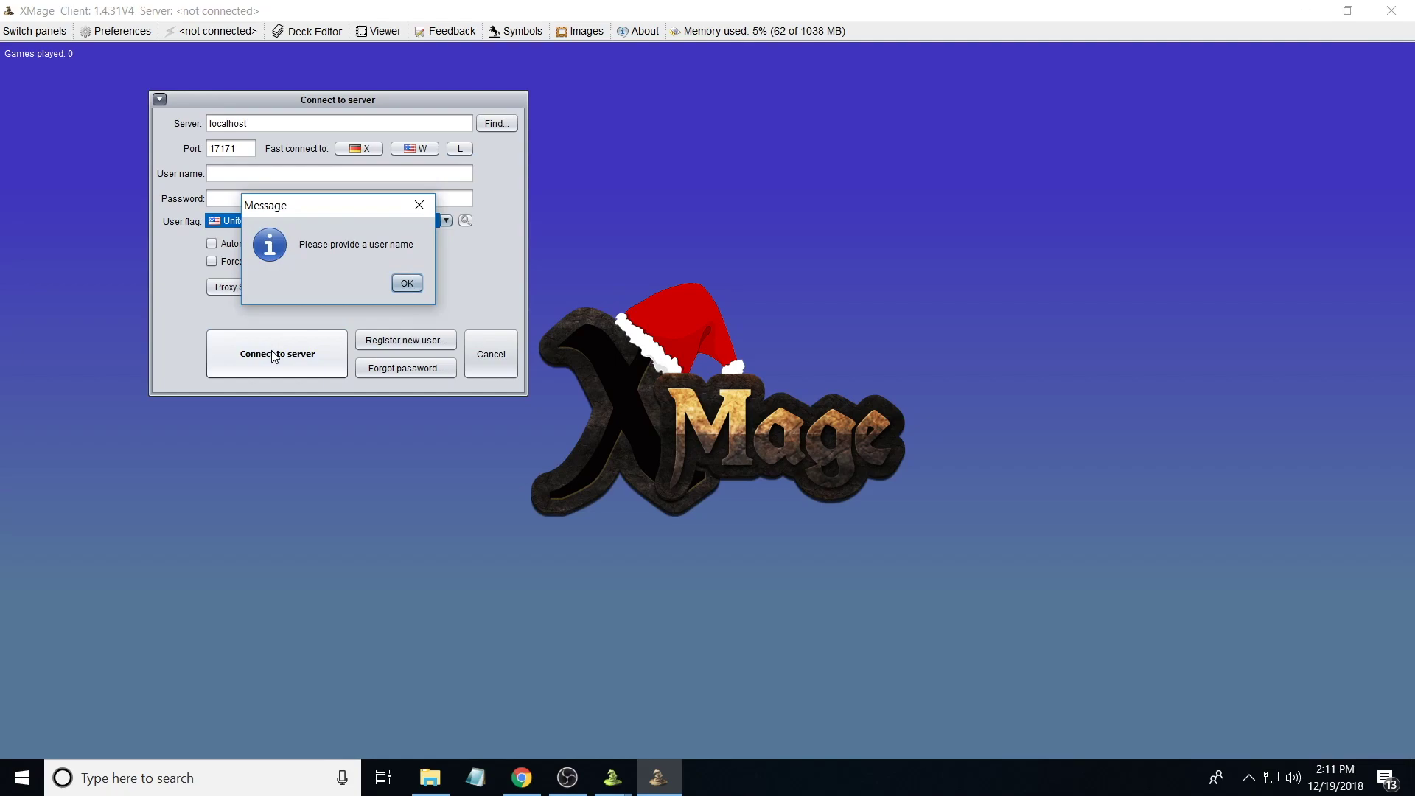
left_click(407, 283)
Step: Enter the user name and connect to the localhost server on port 17171 without a password
left_click(267, 177)
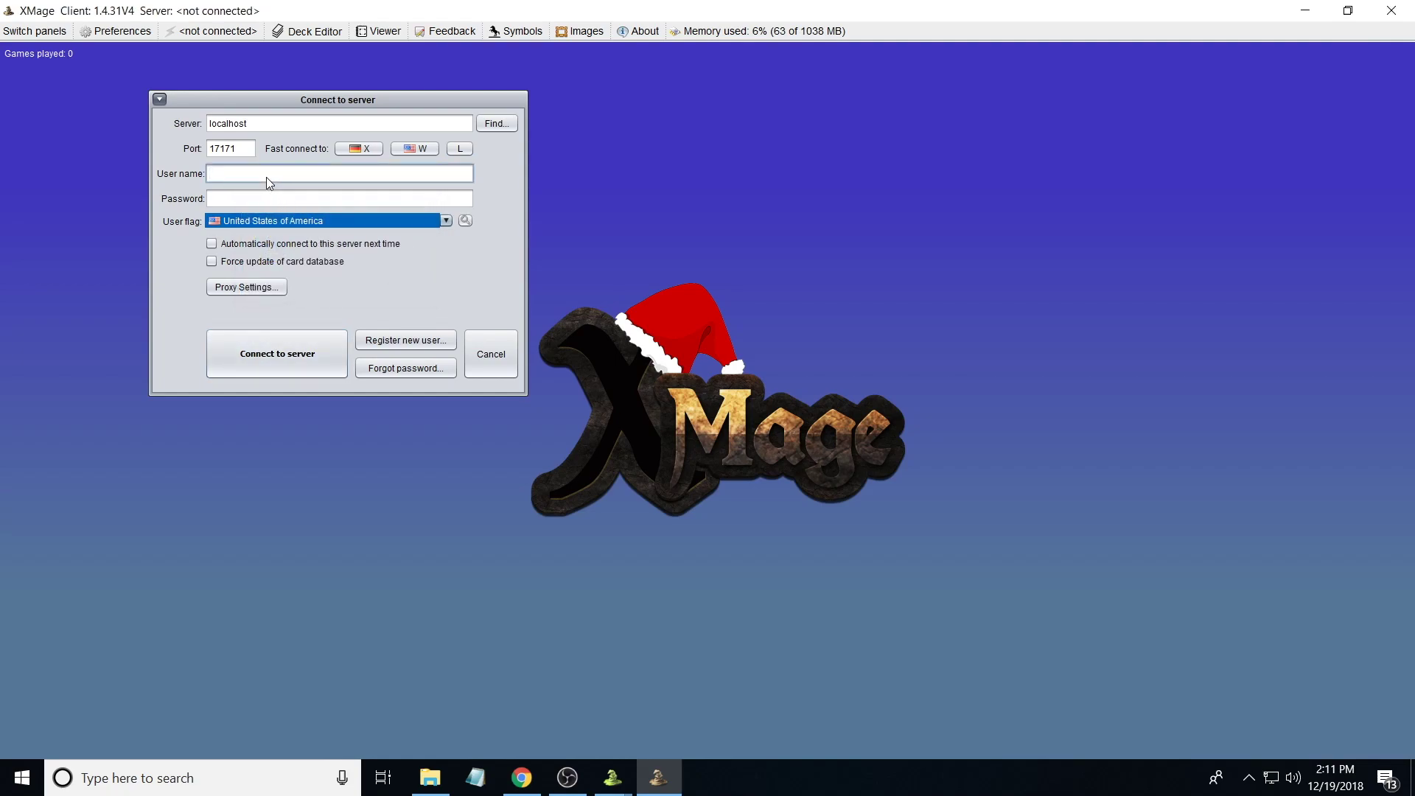
type("philo.jh")
left_click(275, 346)
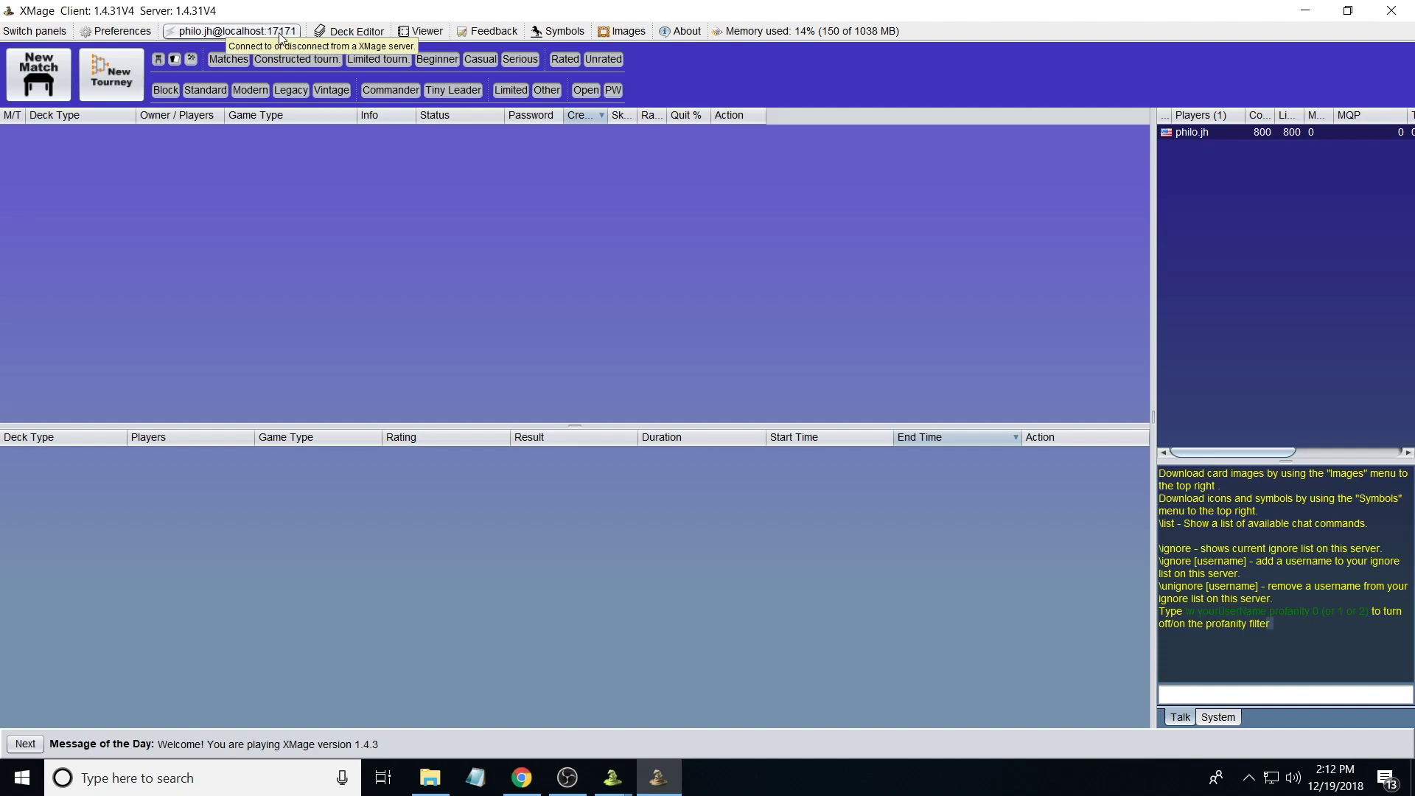
Step: Check the XMage Server console log for the new connection and return to the client lobby
mouse_move(616, 784)
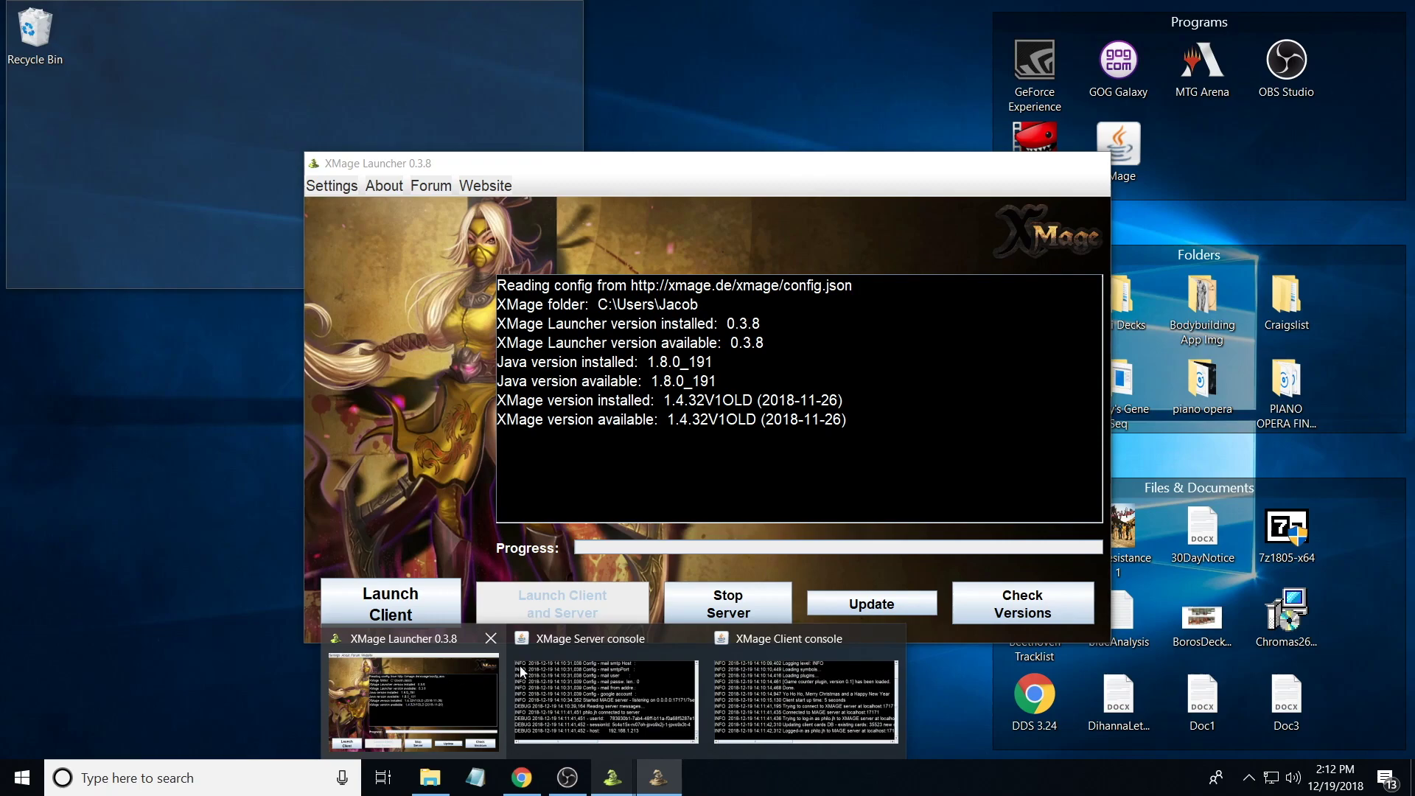
mouse_move(527, 665)
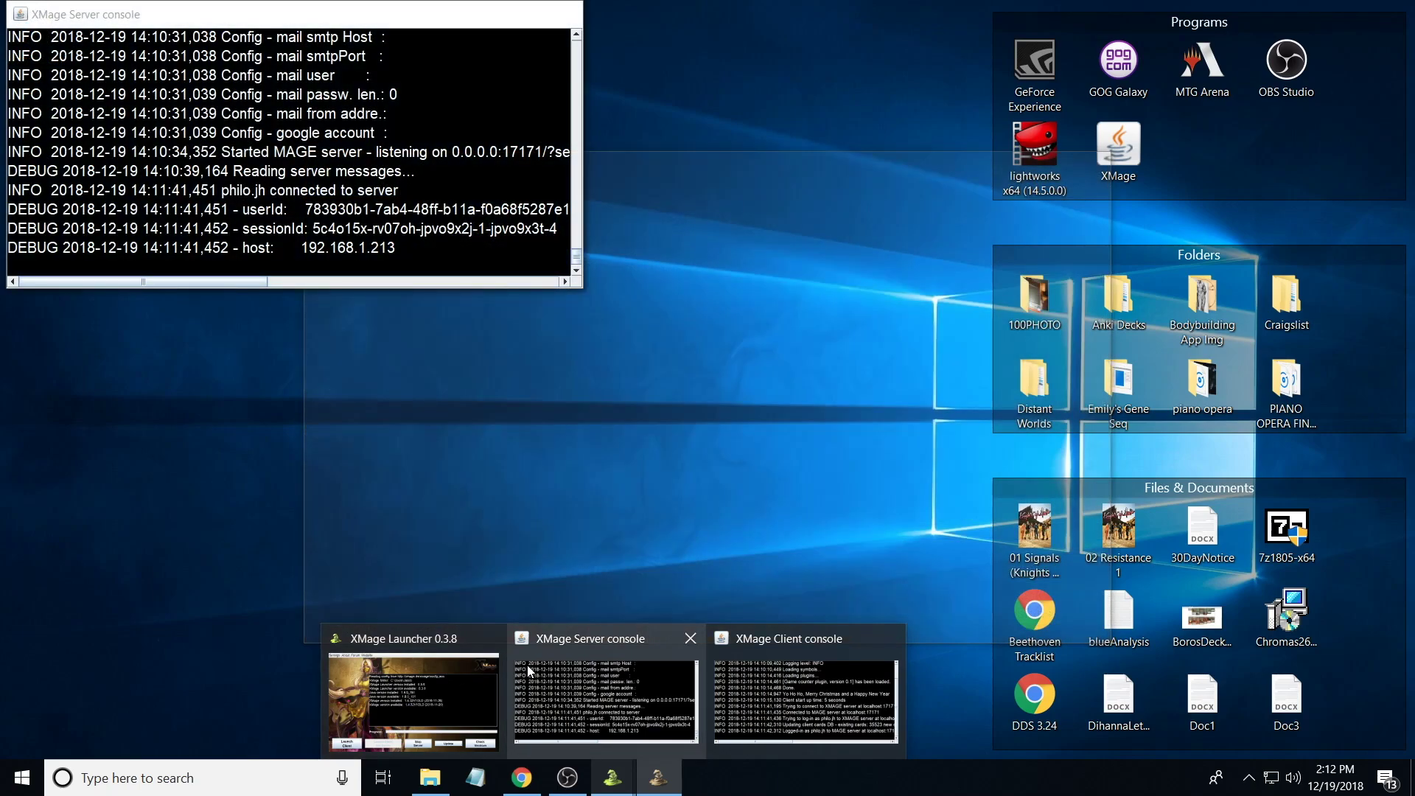
mouse_move(733, 682)
left_click(617, 682)
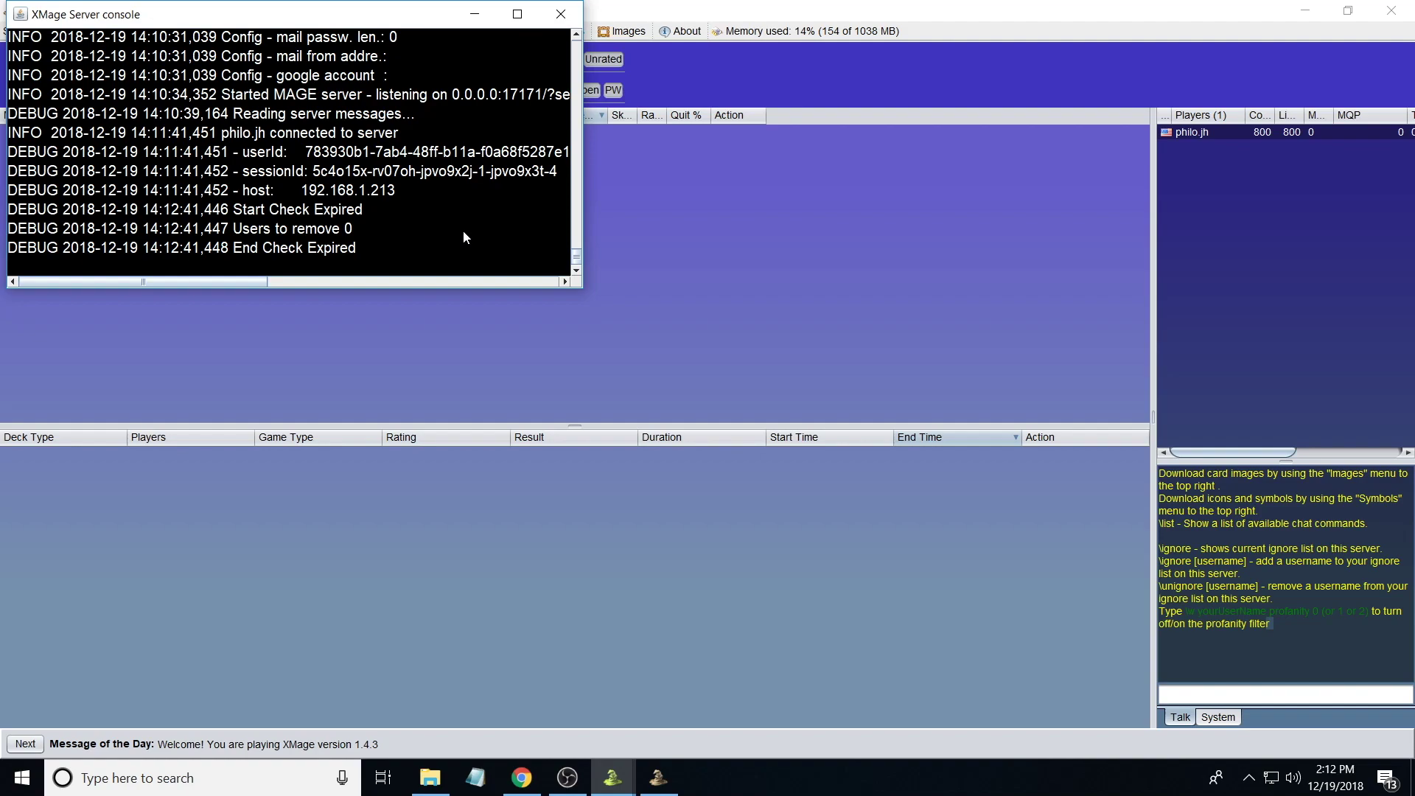
left_click(824, 243)
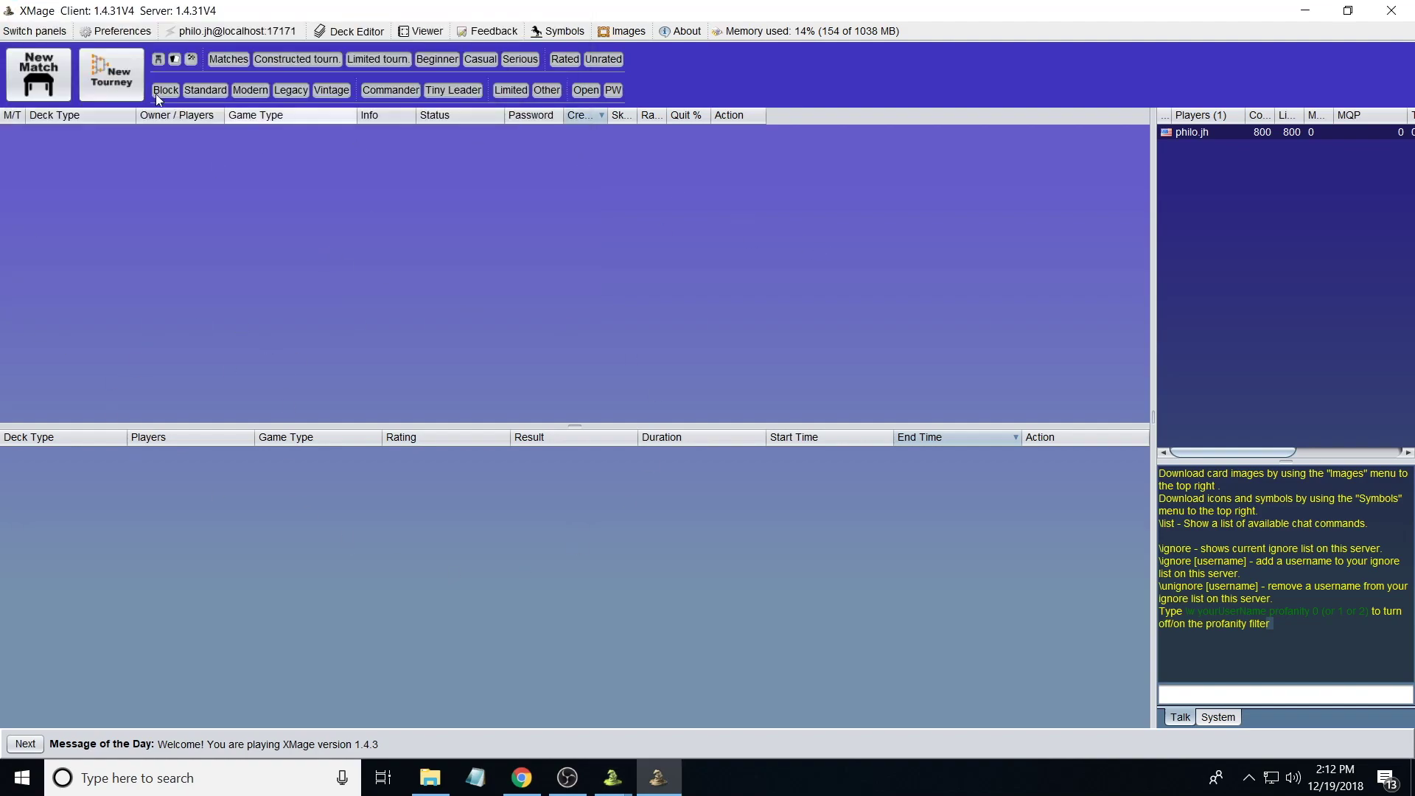
left_click(23, 33)
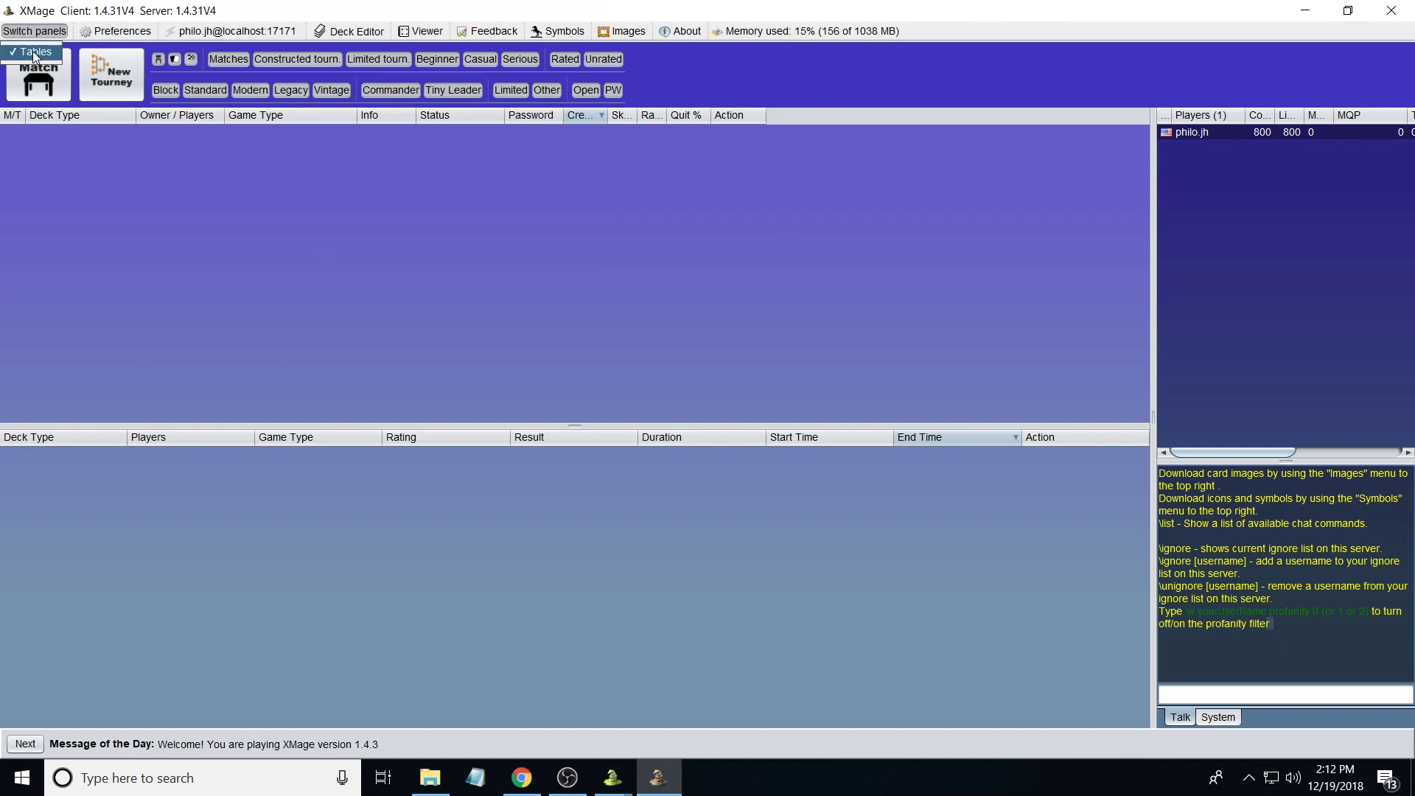
left_click(447, 343)
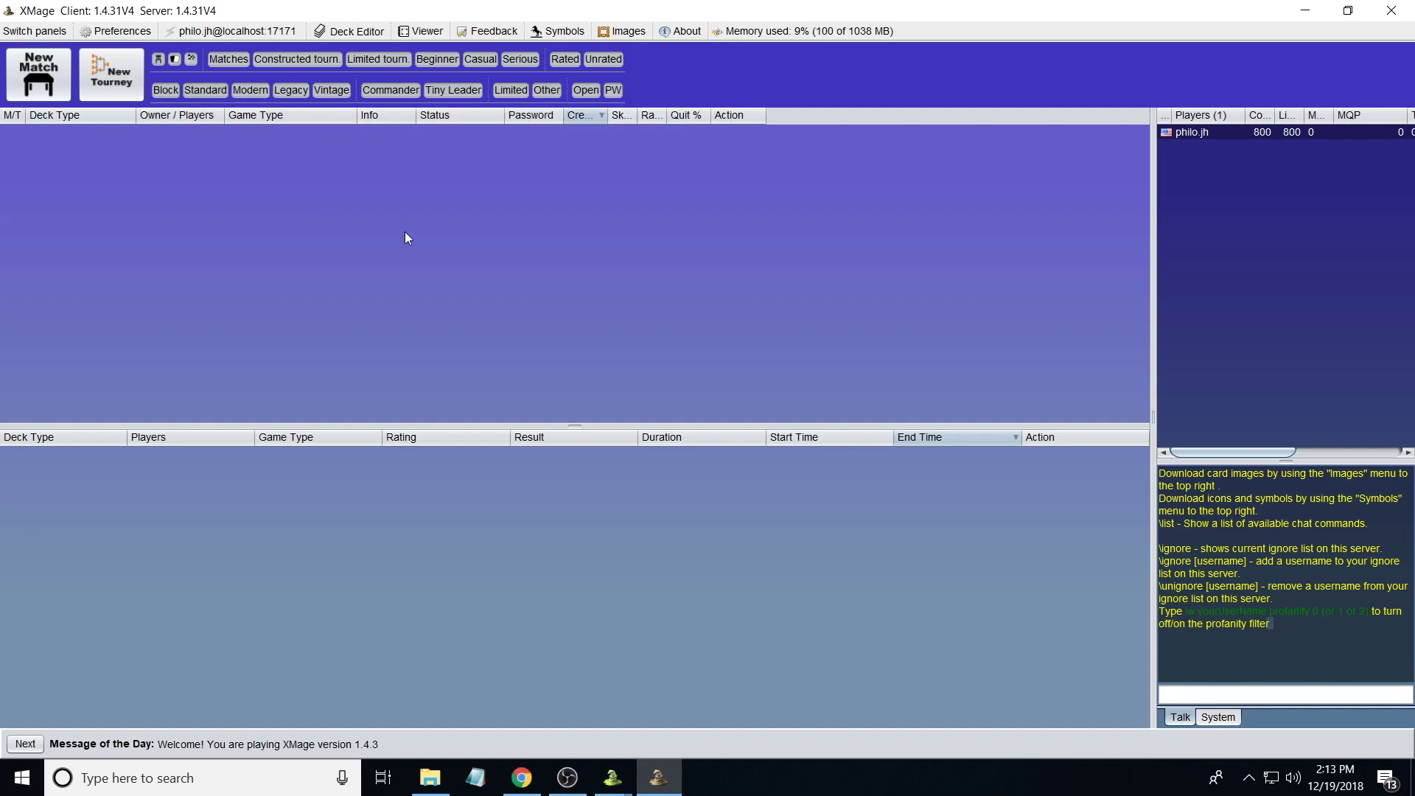
Step: Start a new match table named Game with a time limit of 25 Minutes
left_click(33, 78)
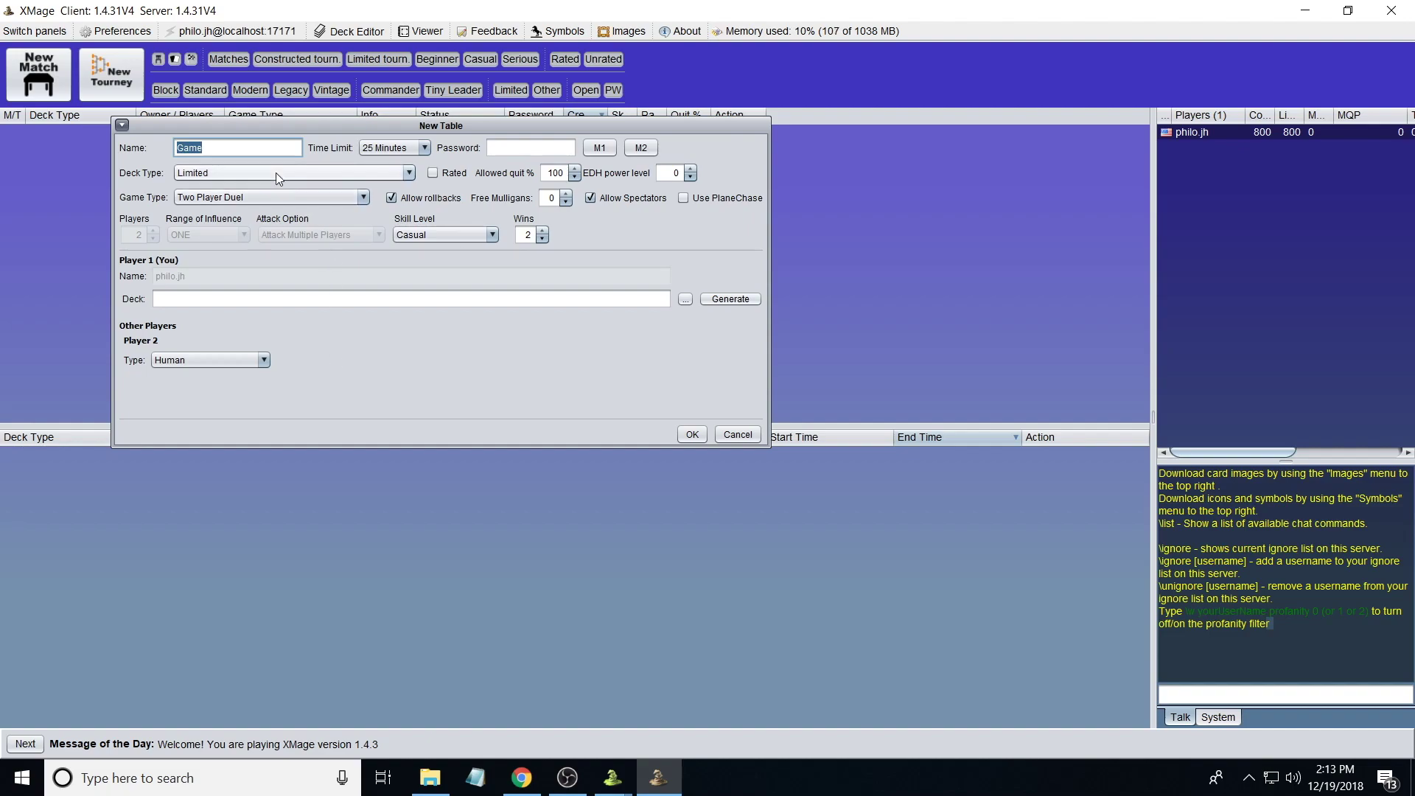
left_click(263, 148)
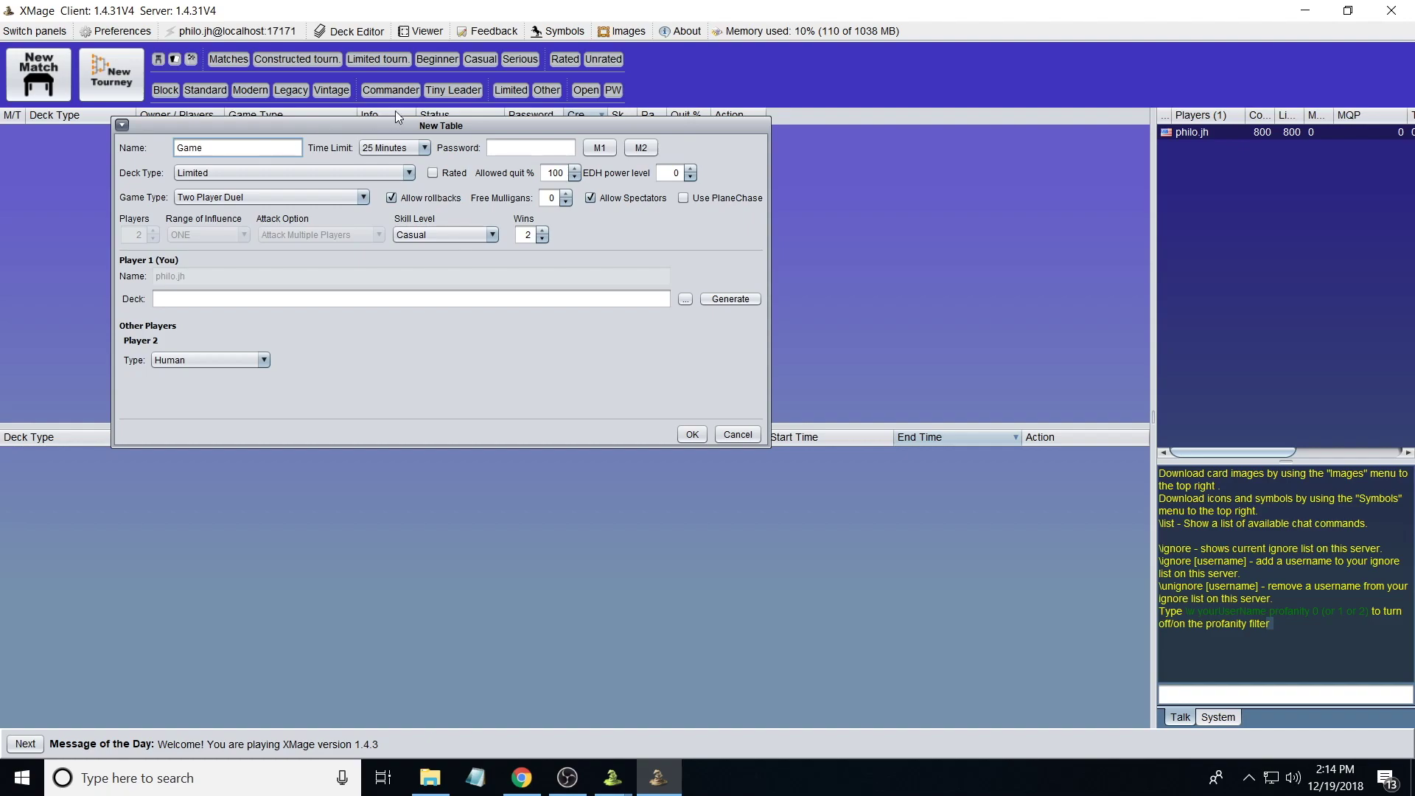
left_click(391, 153)
left_click(391, 153)
left_click(390, 149)
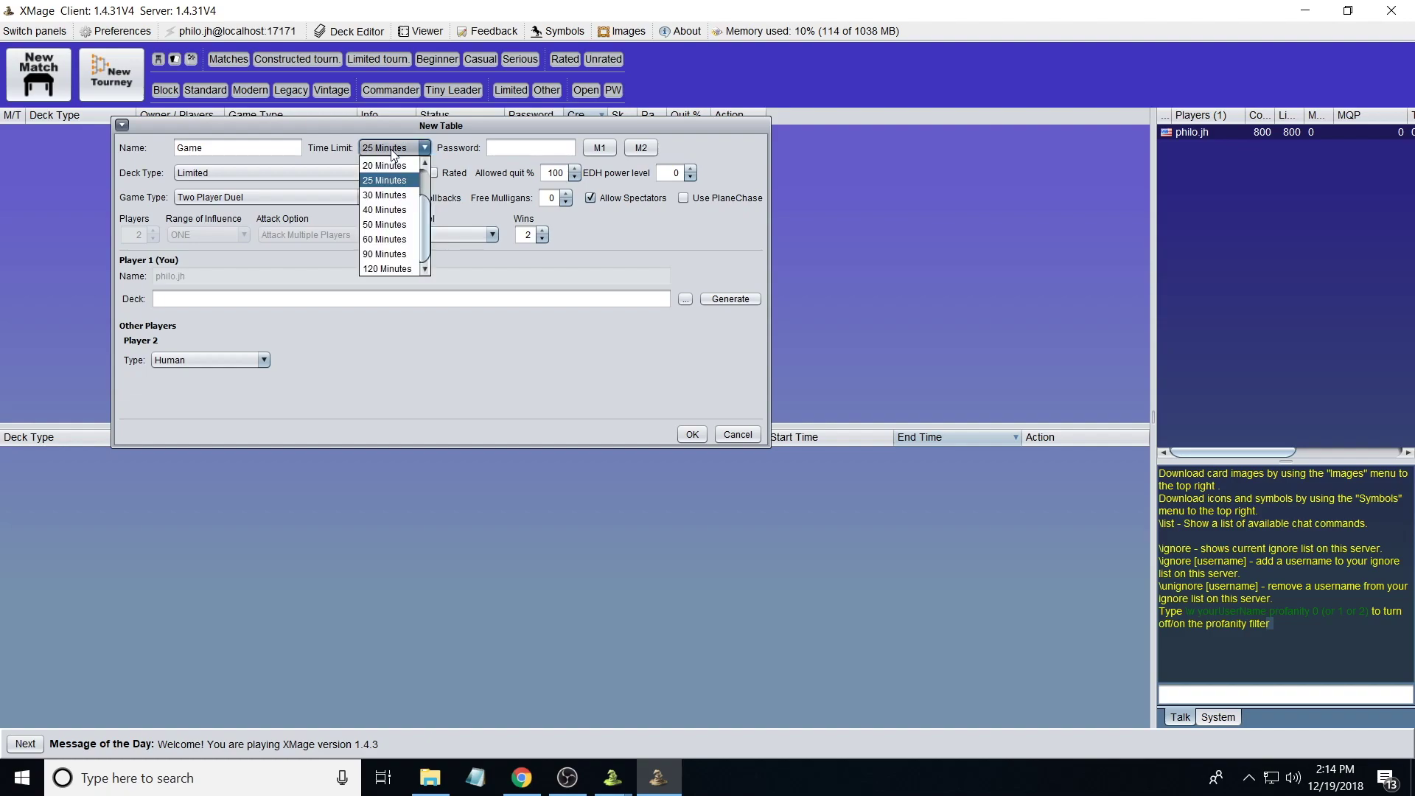
left_click(384, 180)
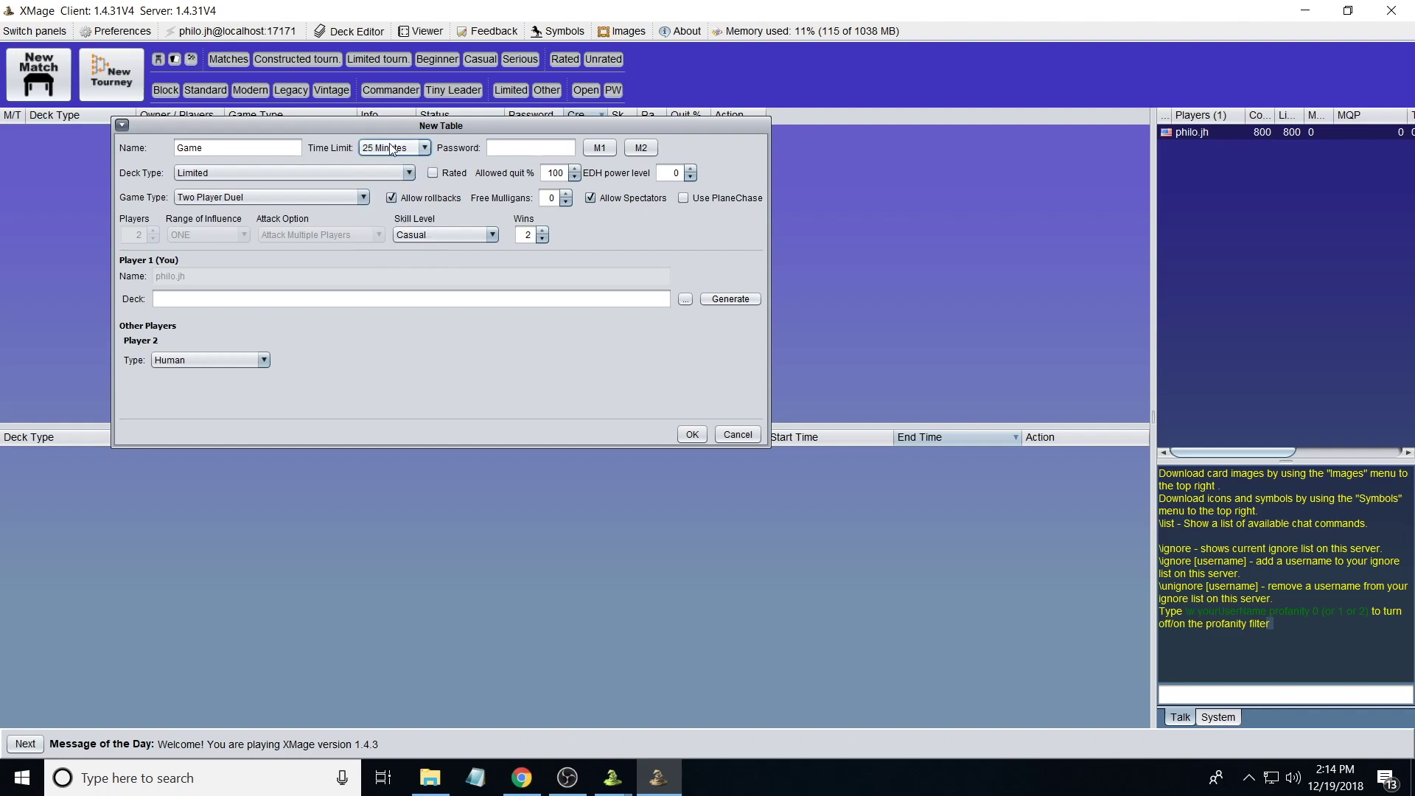
left_click(515, 155)
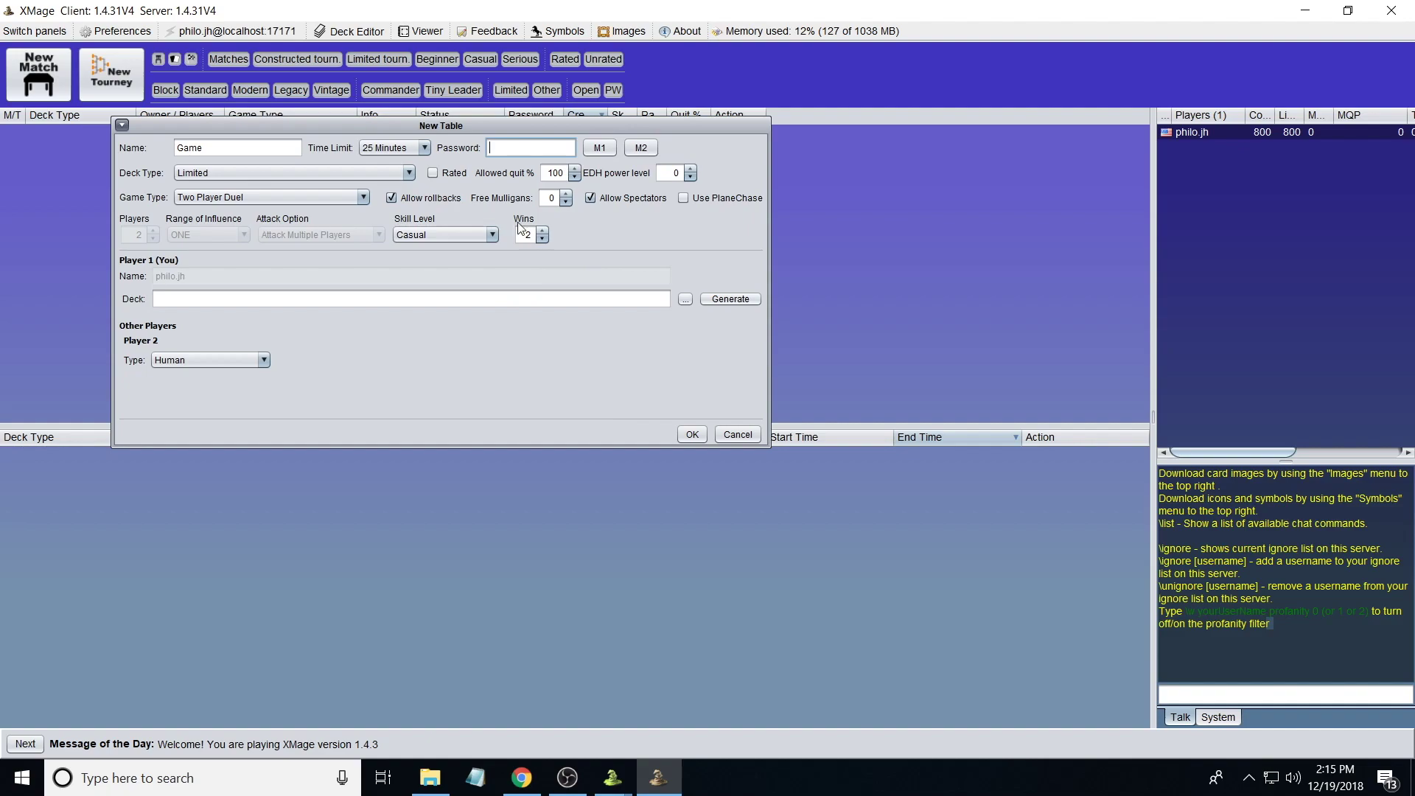
Step: Set the new table's deck type to Constructed - Standard
left_click(233, 175)
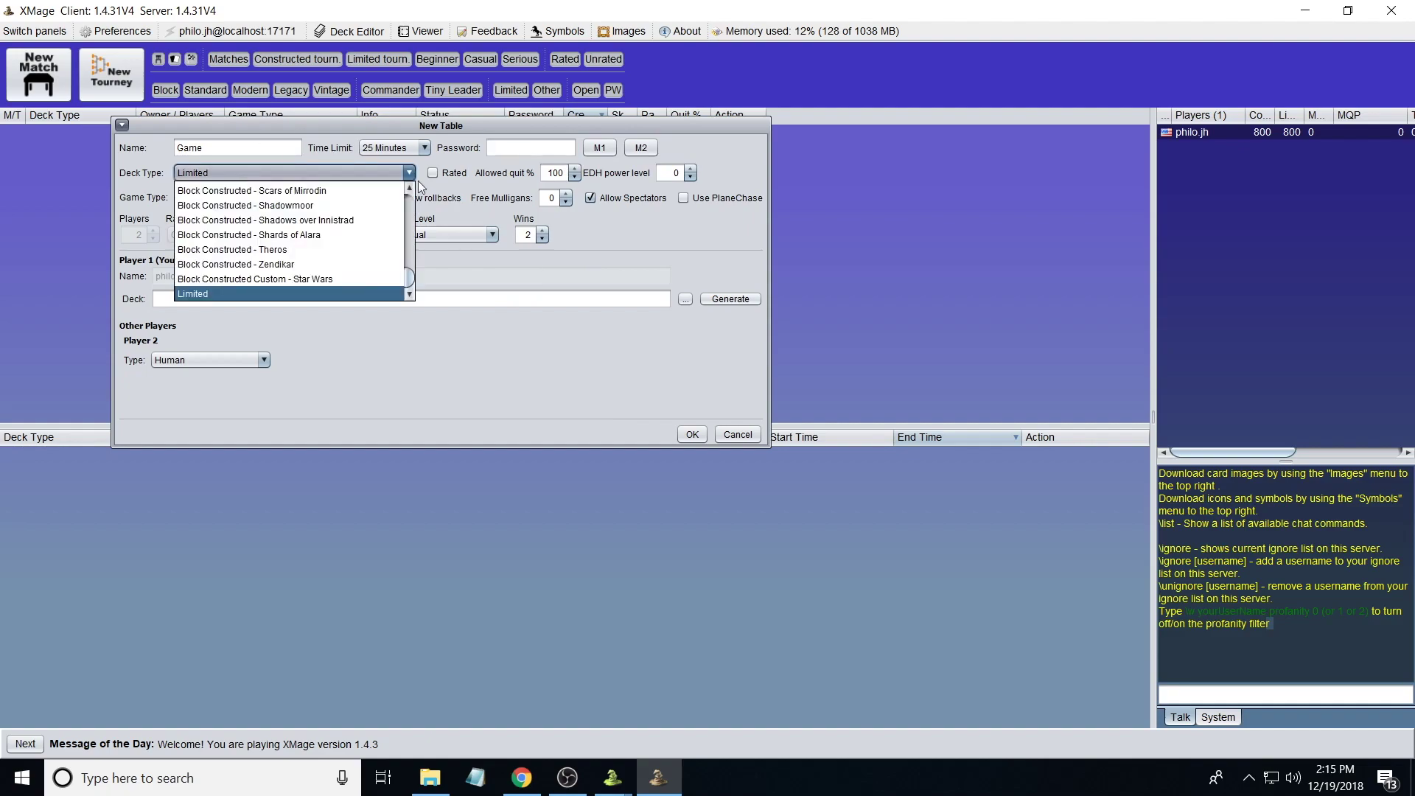
left_click_drag(410, 277, 424, 205)
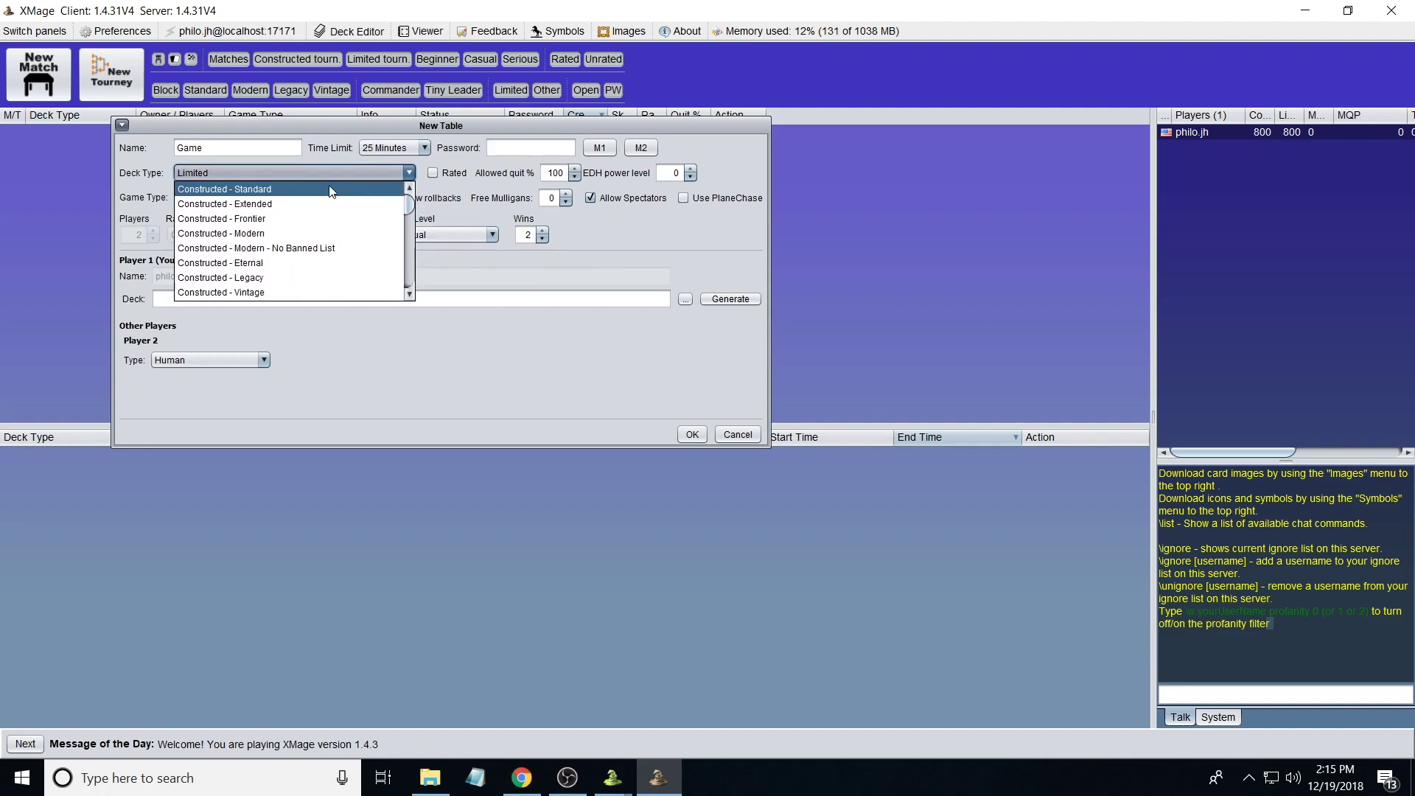
left_click(492, 215)
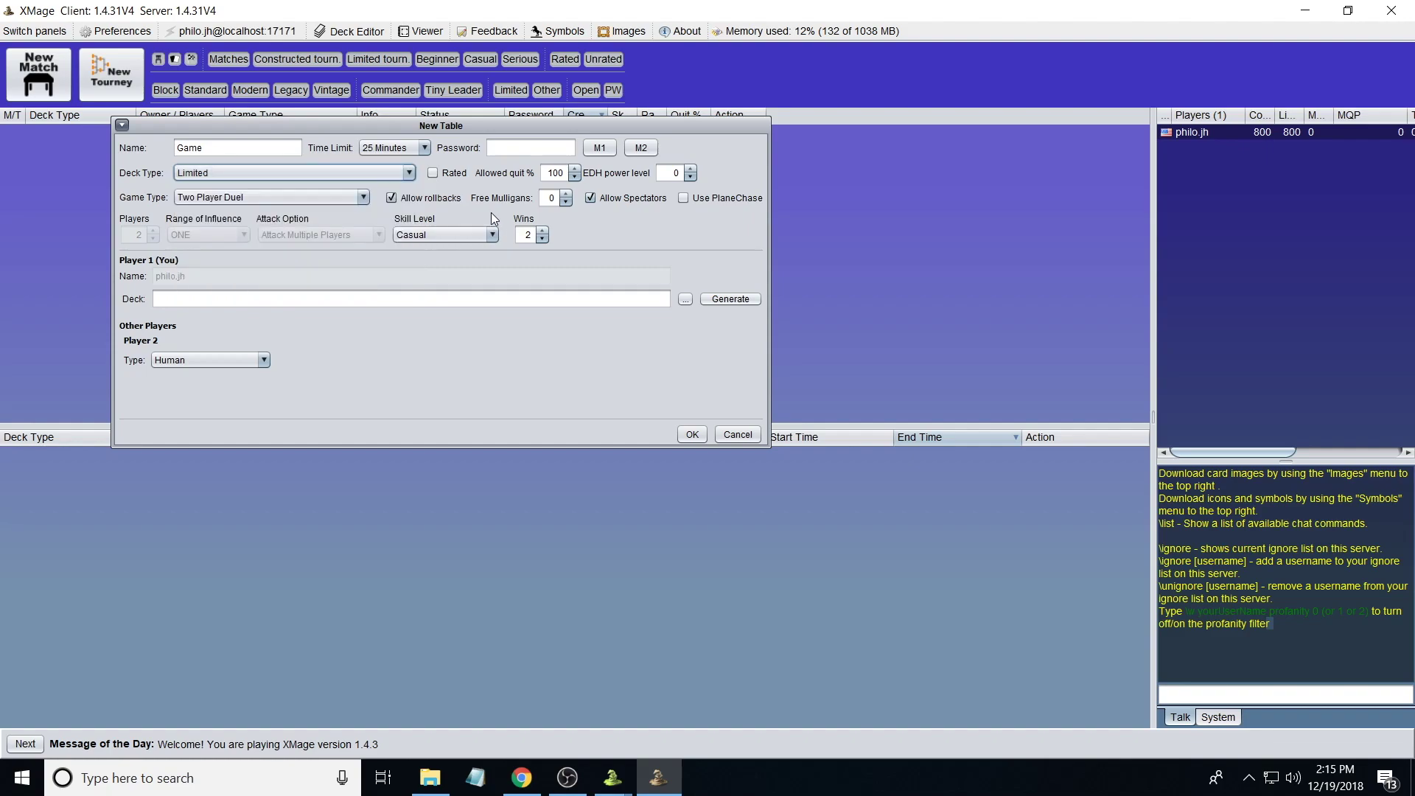
left_click(375, 178)
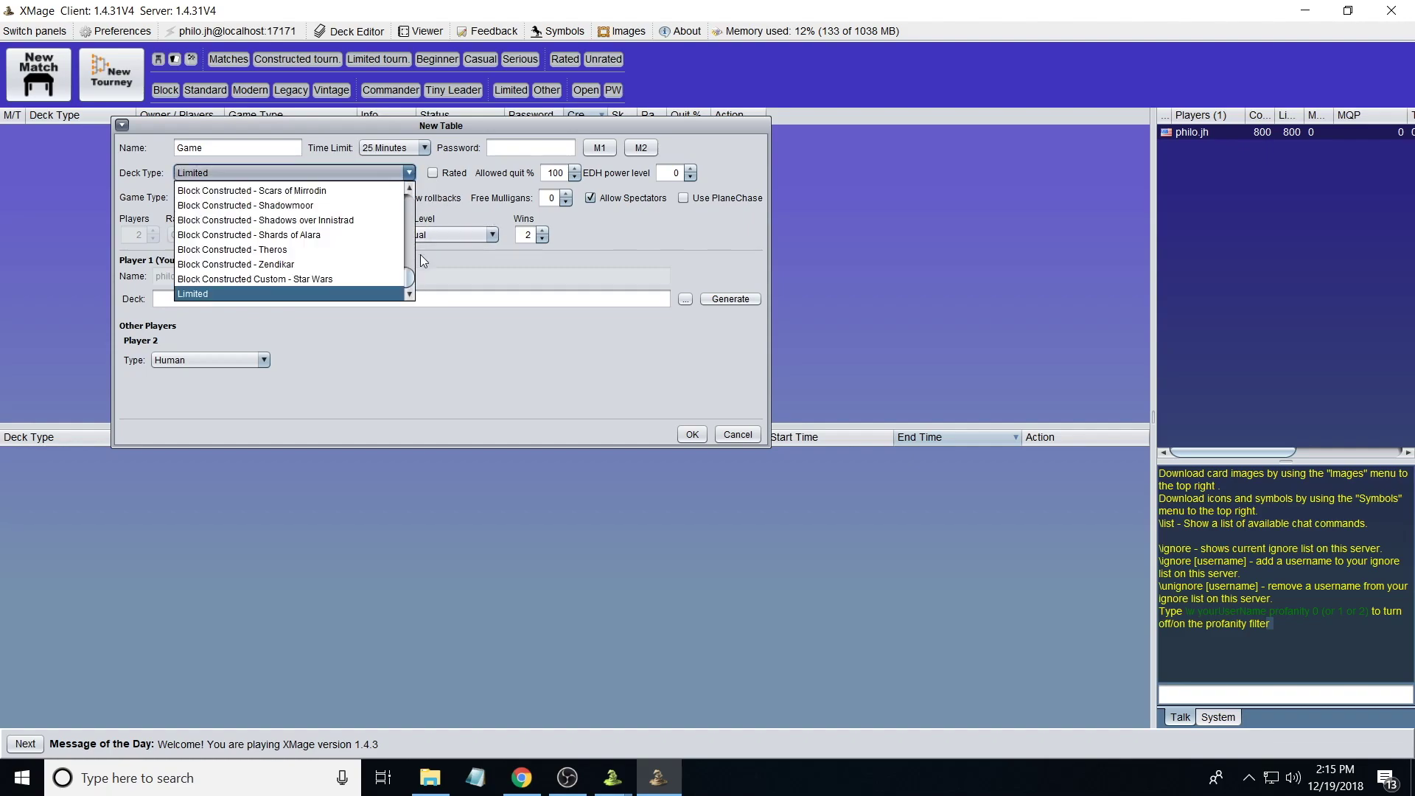
left_click_drag(409, 274, 420, 195)
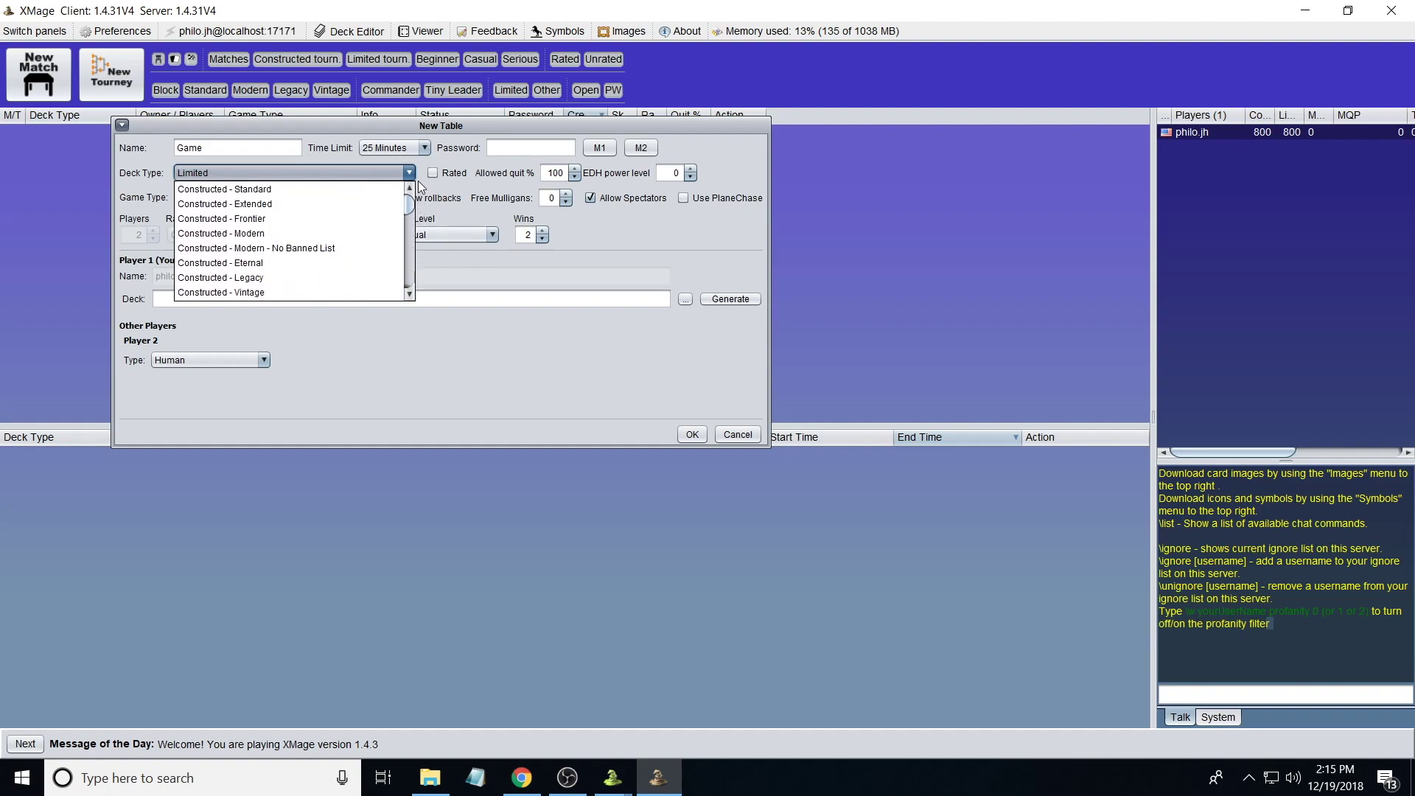
left_click(308, 190)
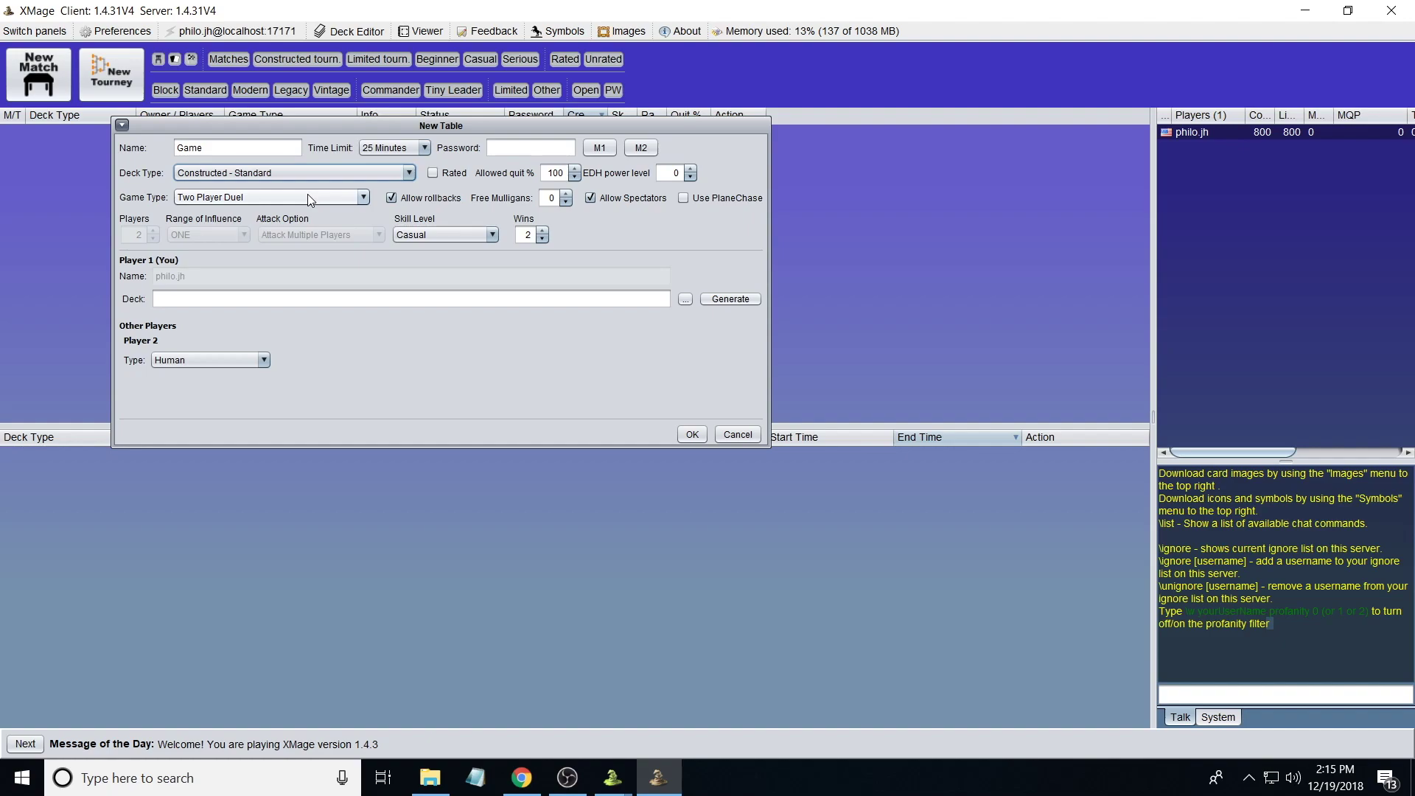
Step: Look through the constructed formats offered as deck types and reselect Constructed - Standard
left_click(330, 174)
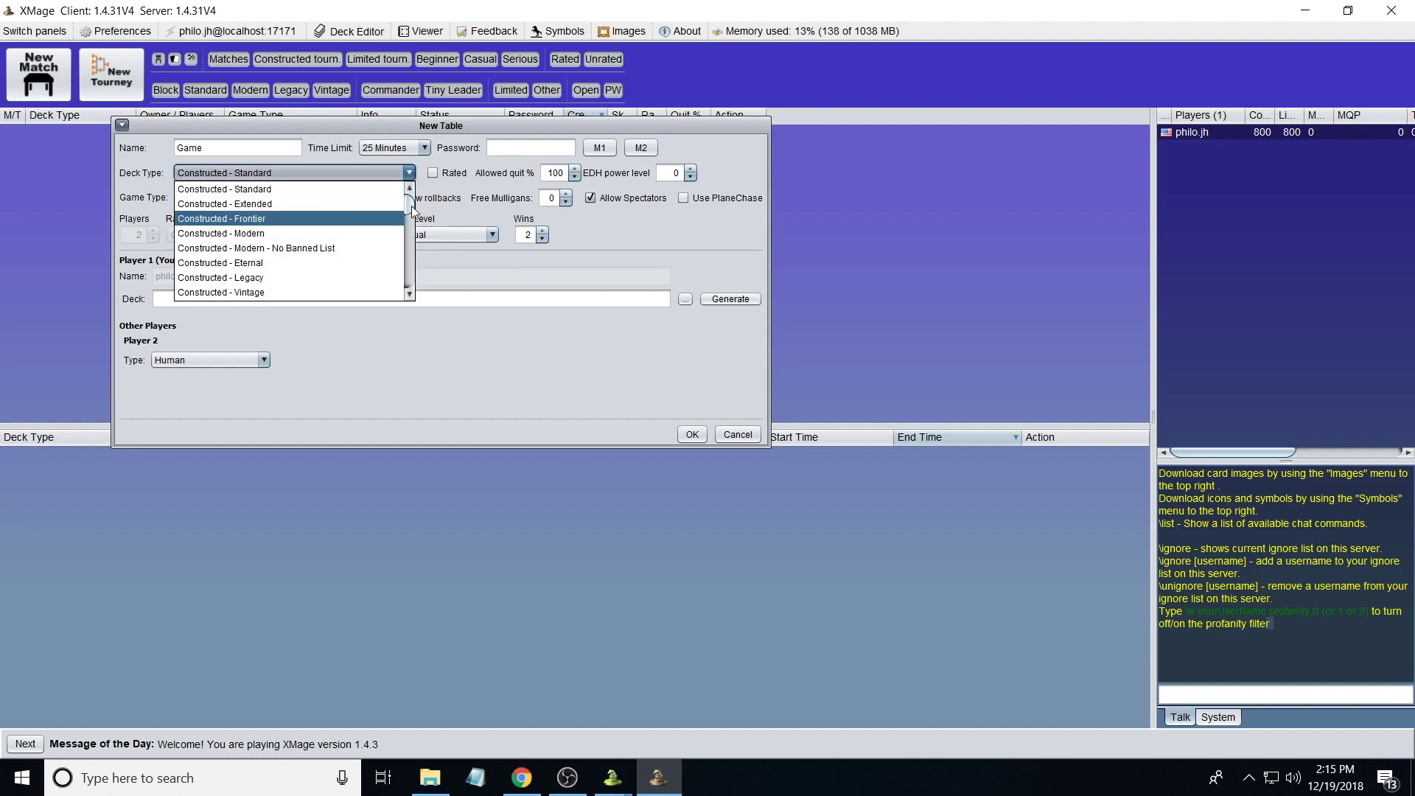
scroll(409, 210, "down", 1)
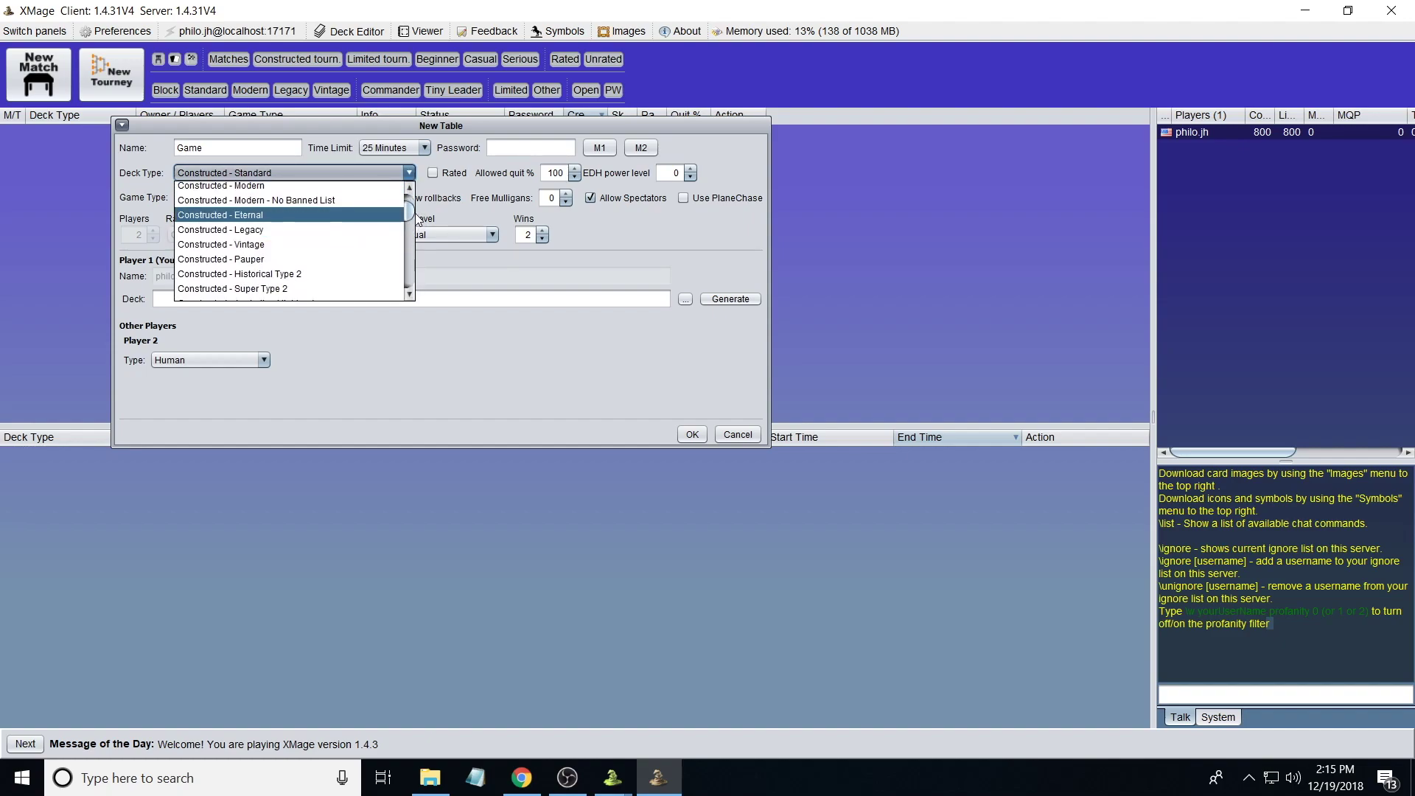
scroll(406, 193, "up", 1)
left_click(298, 189)
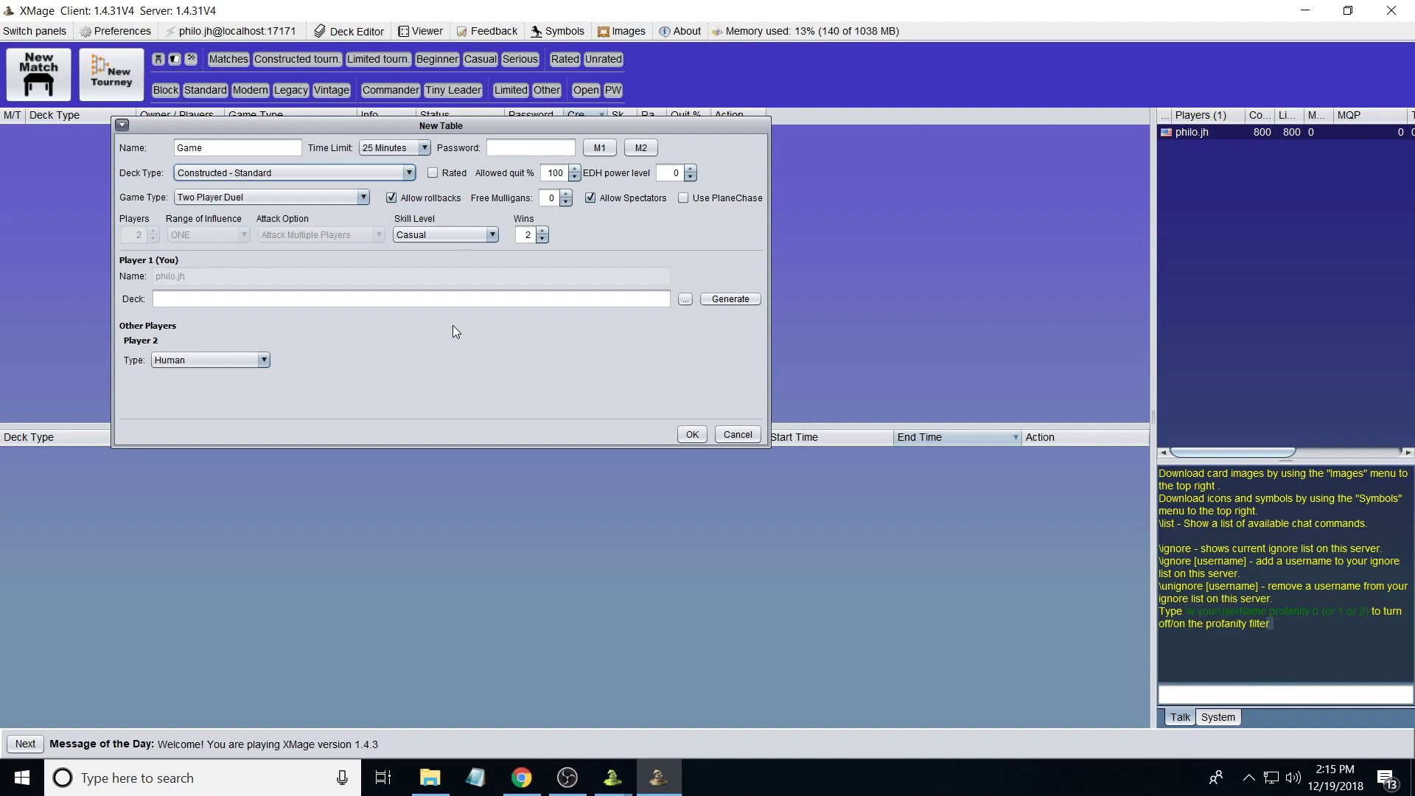
Step: Look through the variant and block formats and set the deck type to Limited
left_click(290, 173)
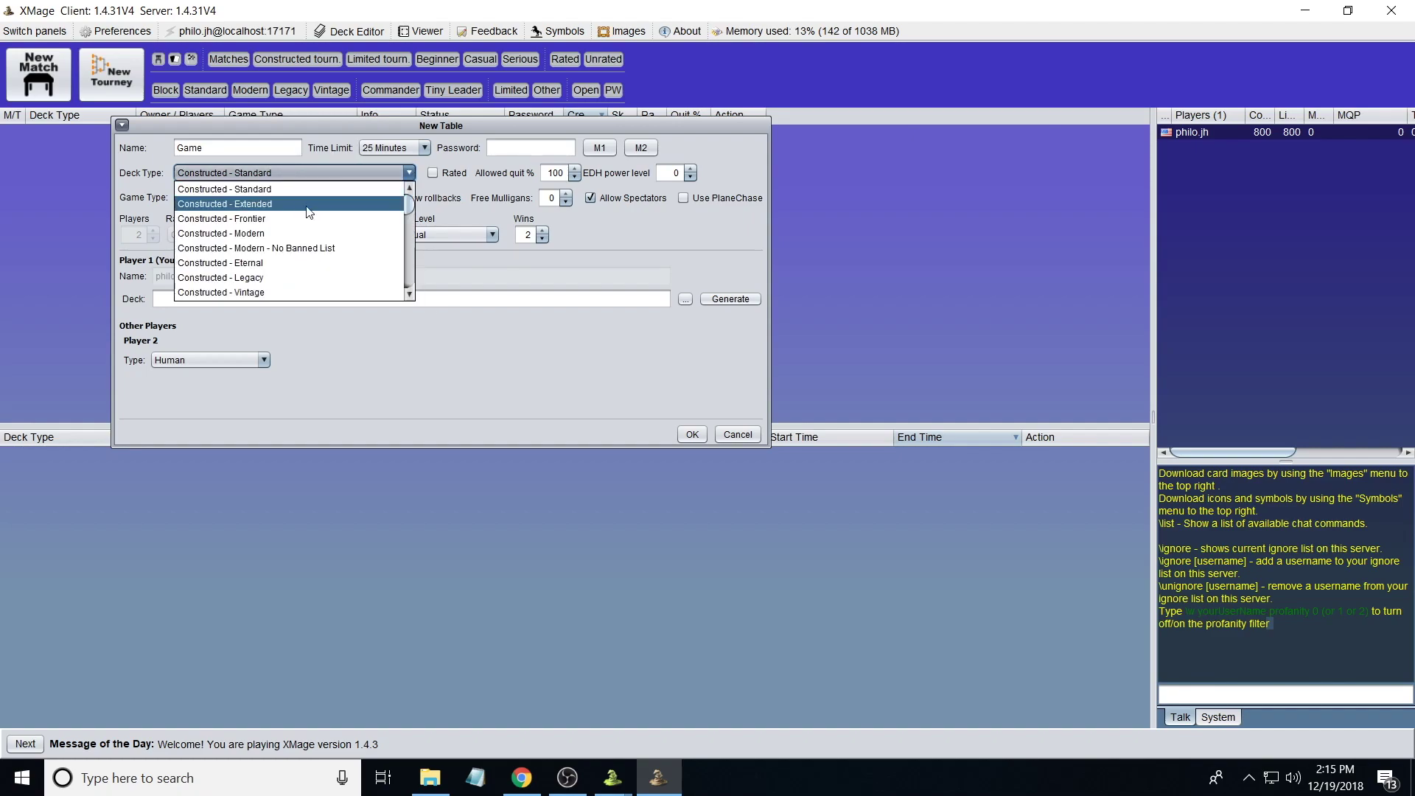
left_click_drag(408, 203, 405, 249)
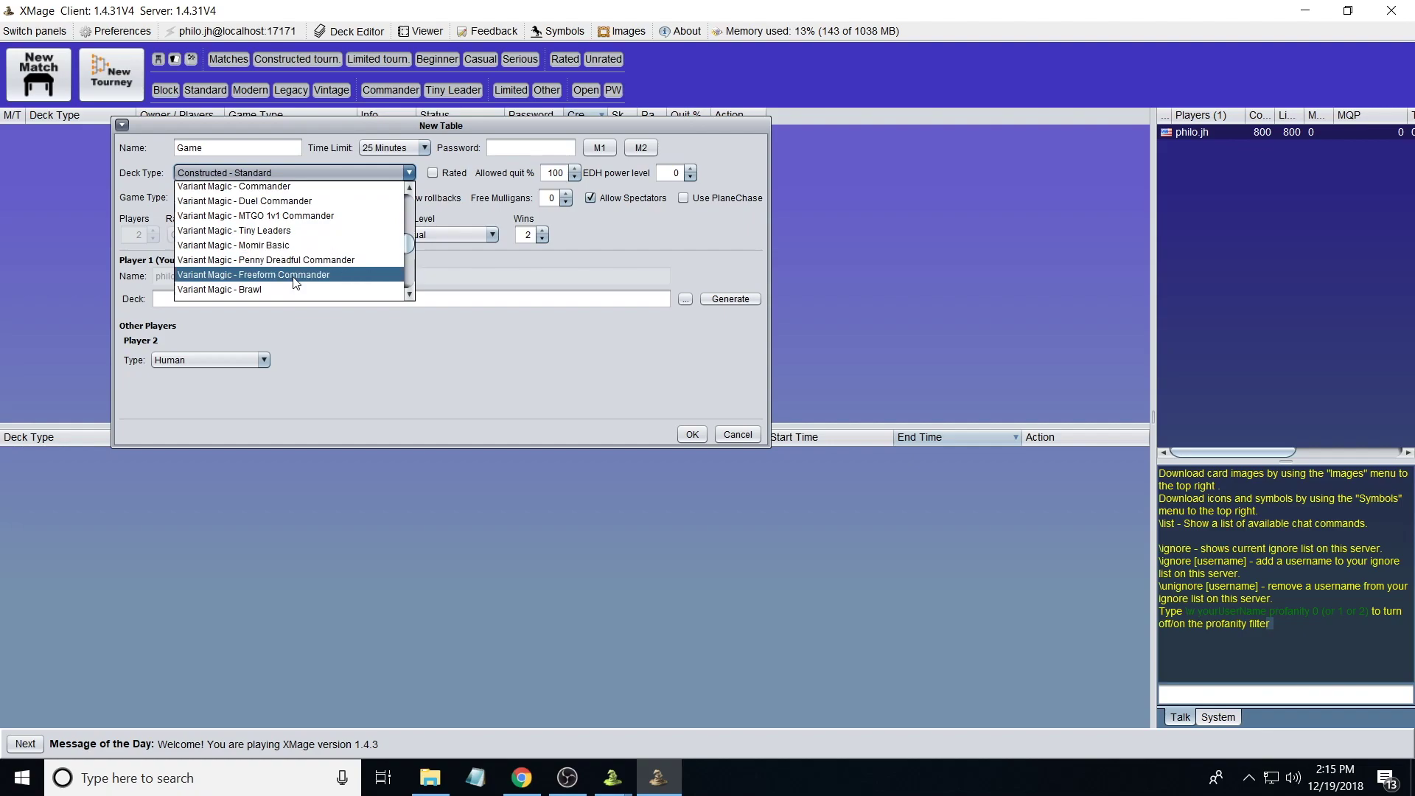
left_click_drag(408, 245, 409, 268)
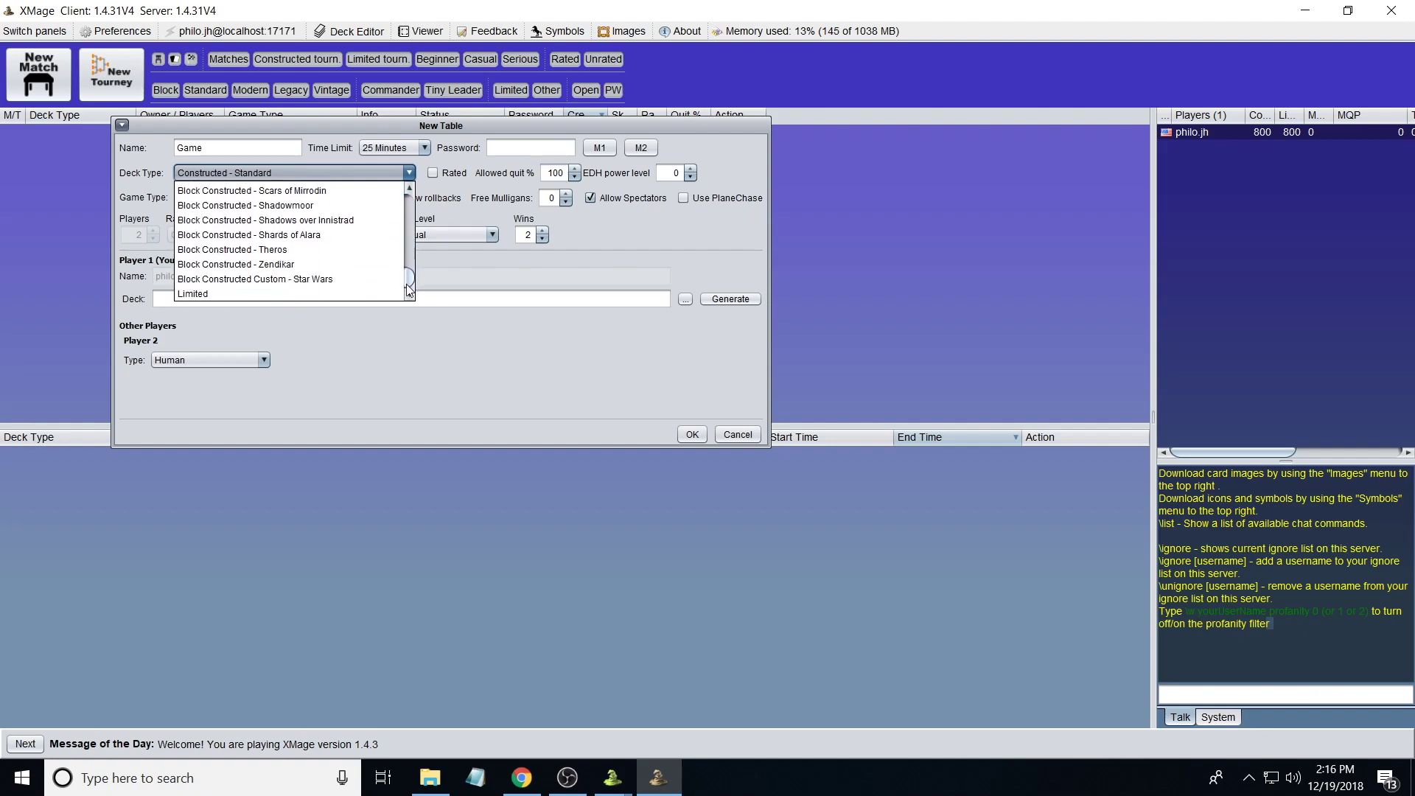
left_click(278, 294)
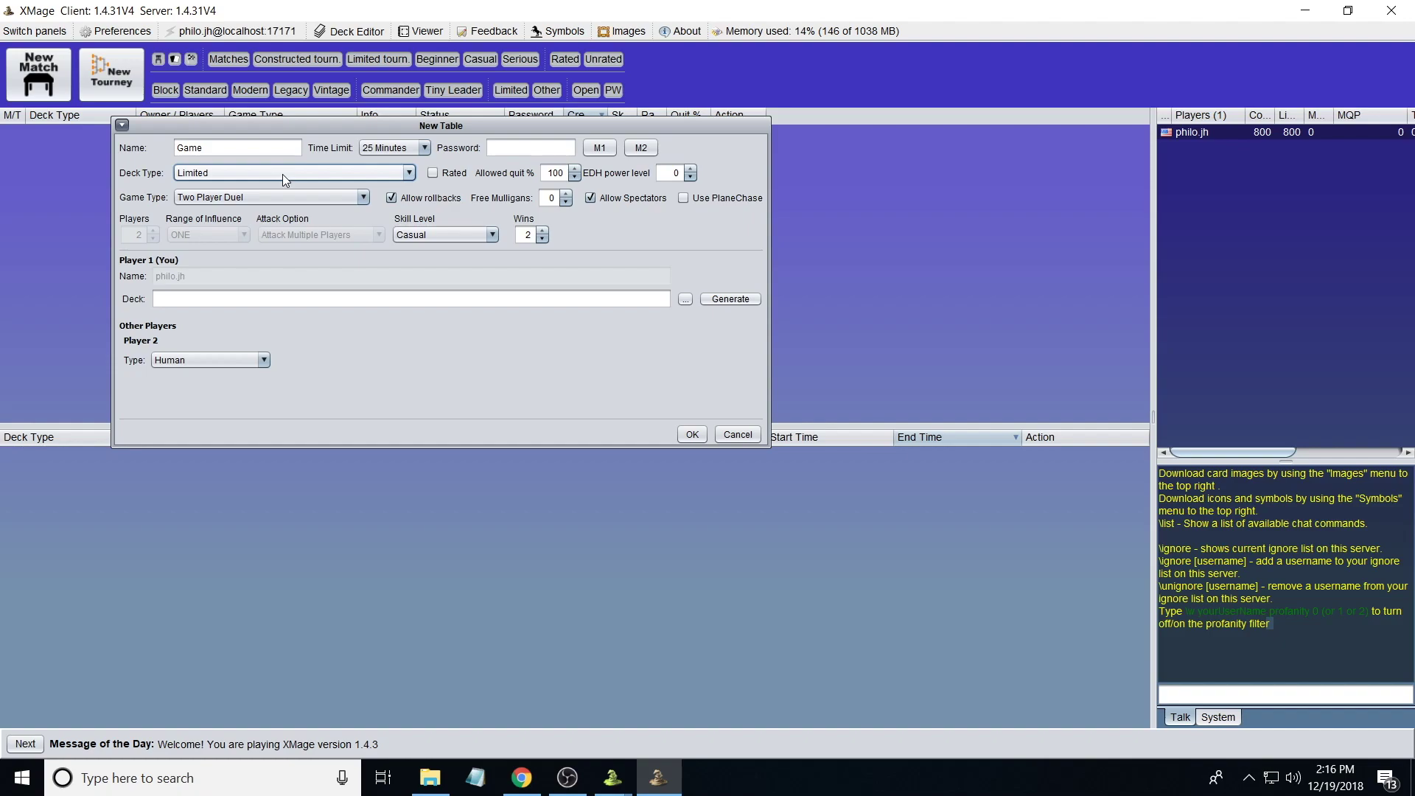
Step: Set the table's deck type back to Constructed - Standard
left_click(308, 177)
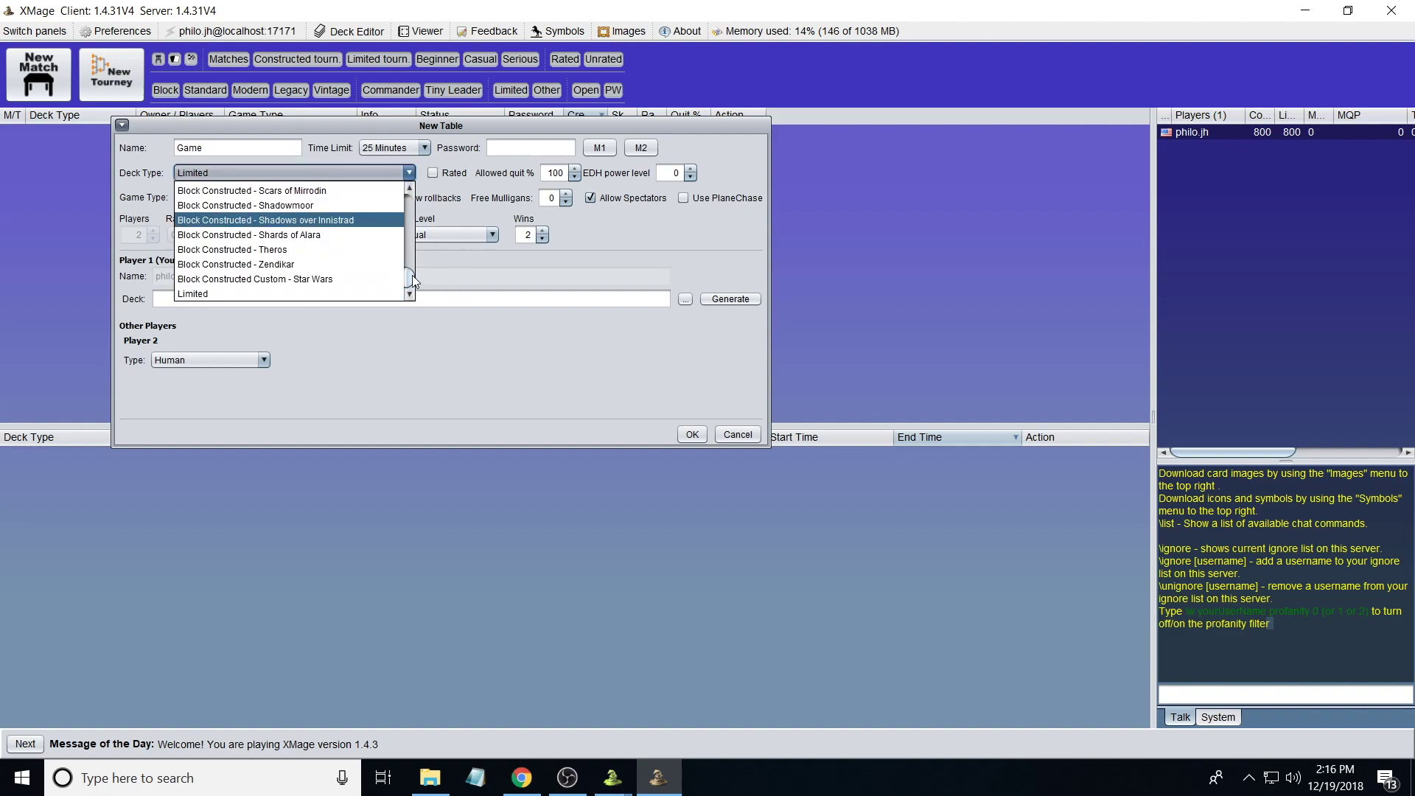
left_click_drag(413, 280, 412, 193)
left_click(242, 190)
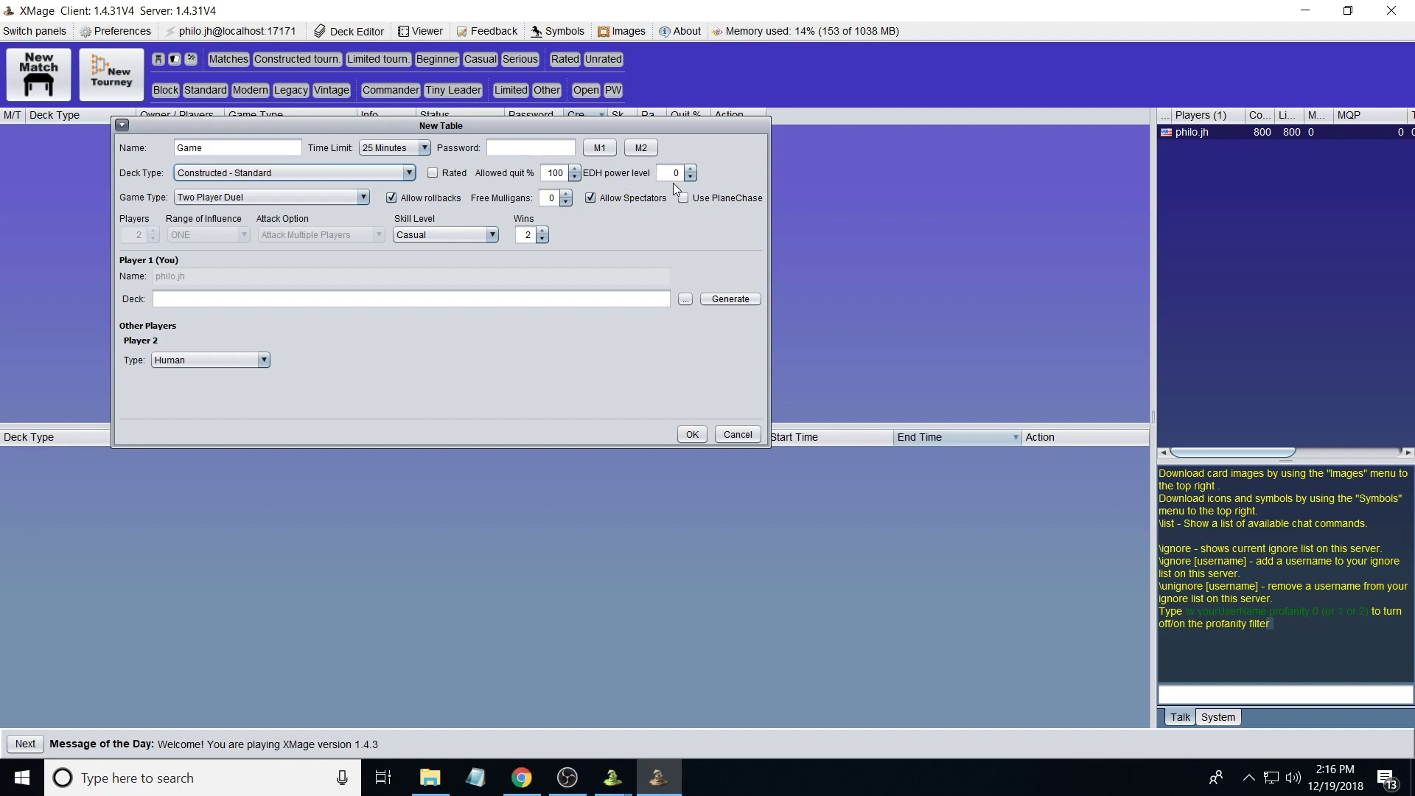
Step: Look through the available game types for the table, keeping Two Player Duel selected
left_click(254, 197)
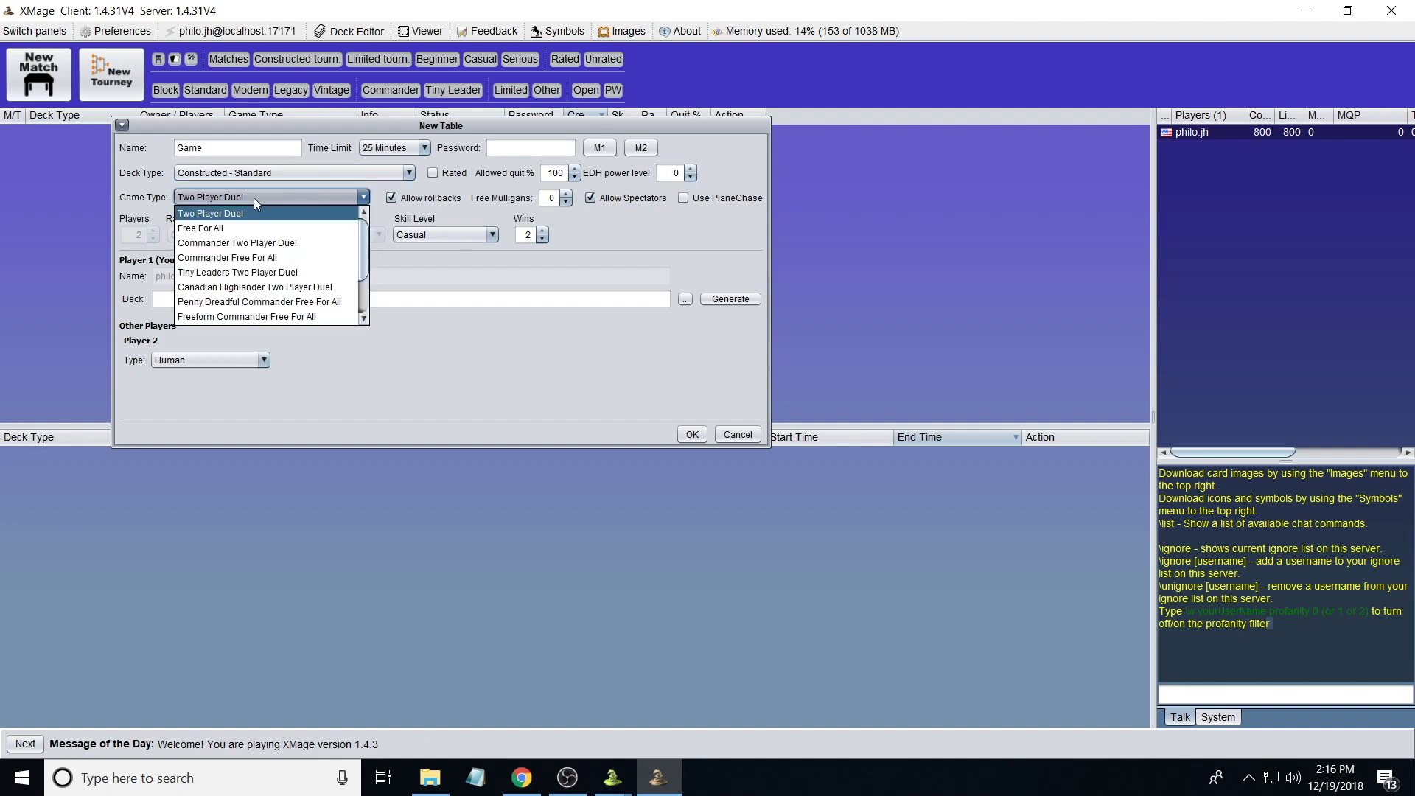
scroll(365, 276, "down", 2)
scroll(365, 277, "up", 2)
left_click(258, 215)
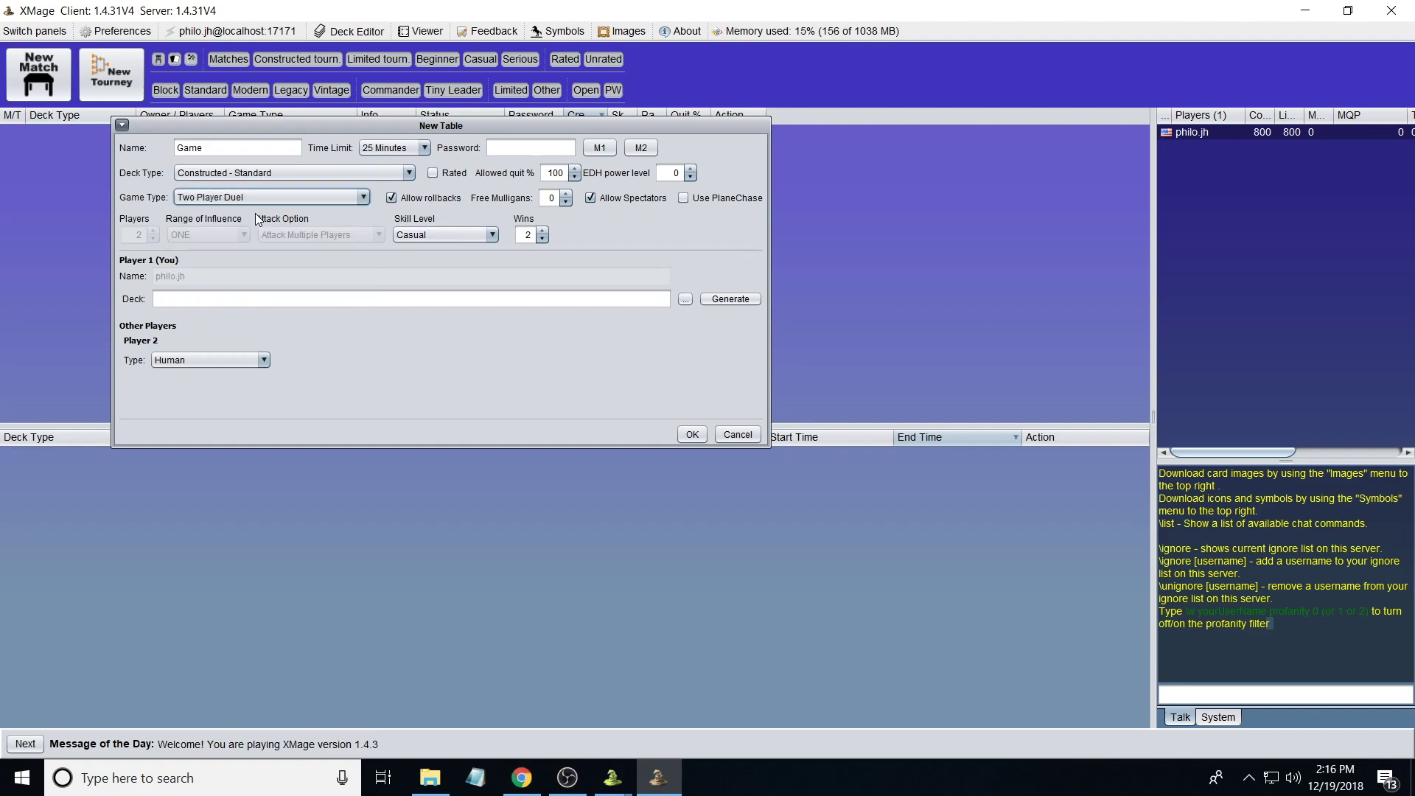
left_click(365, 197)
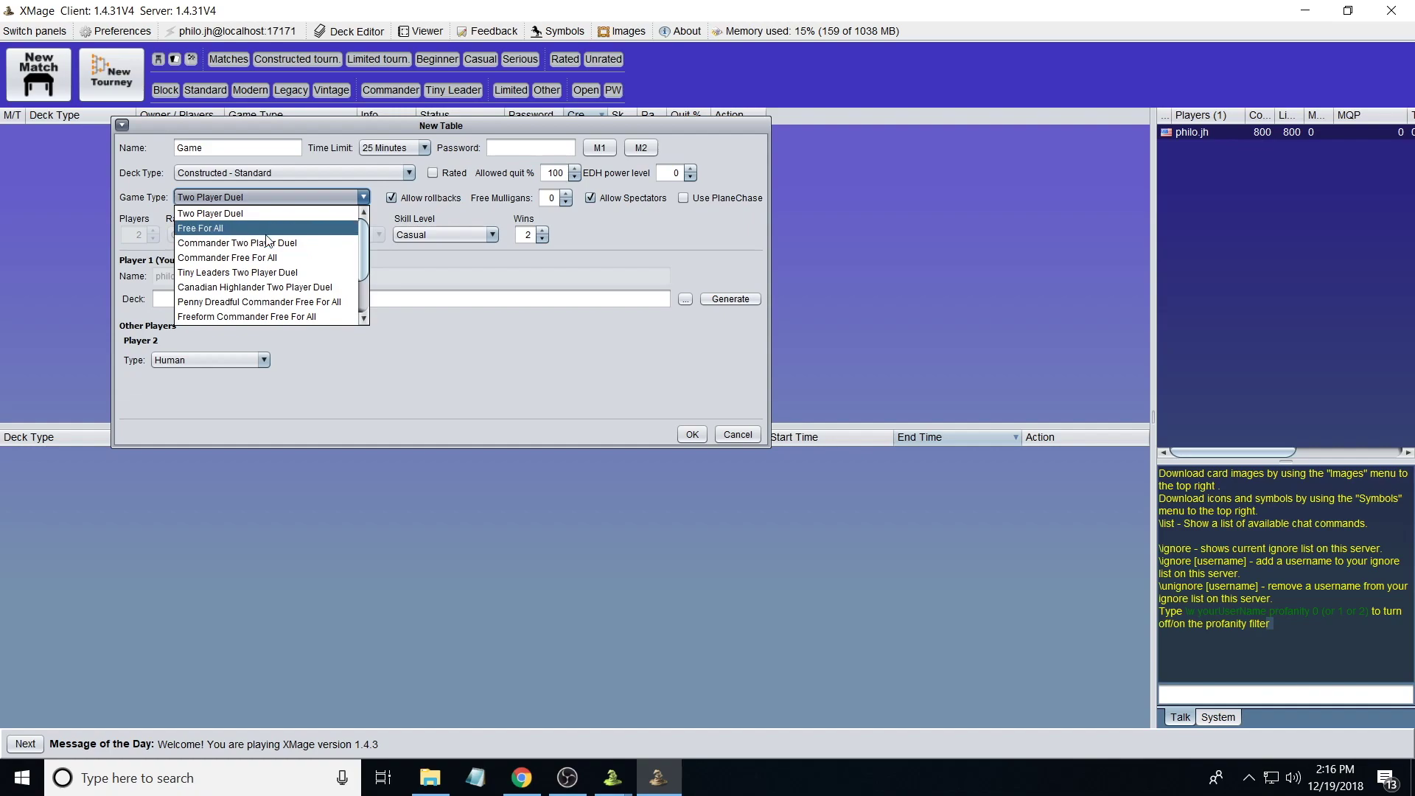
left_click(581, 249)
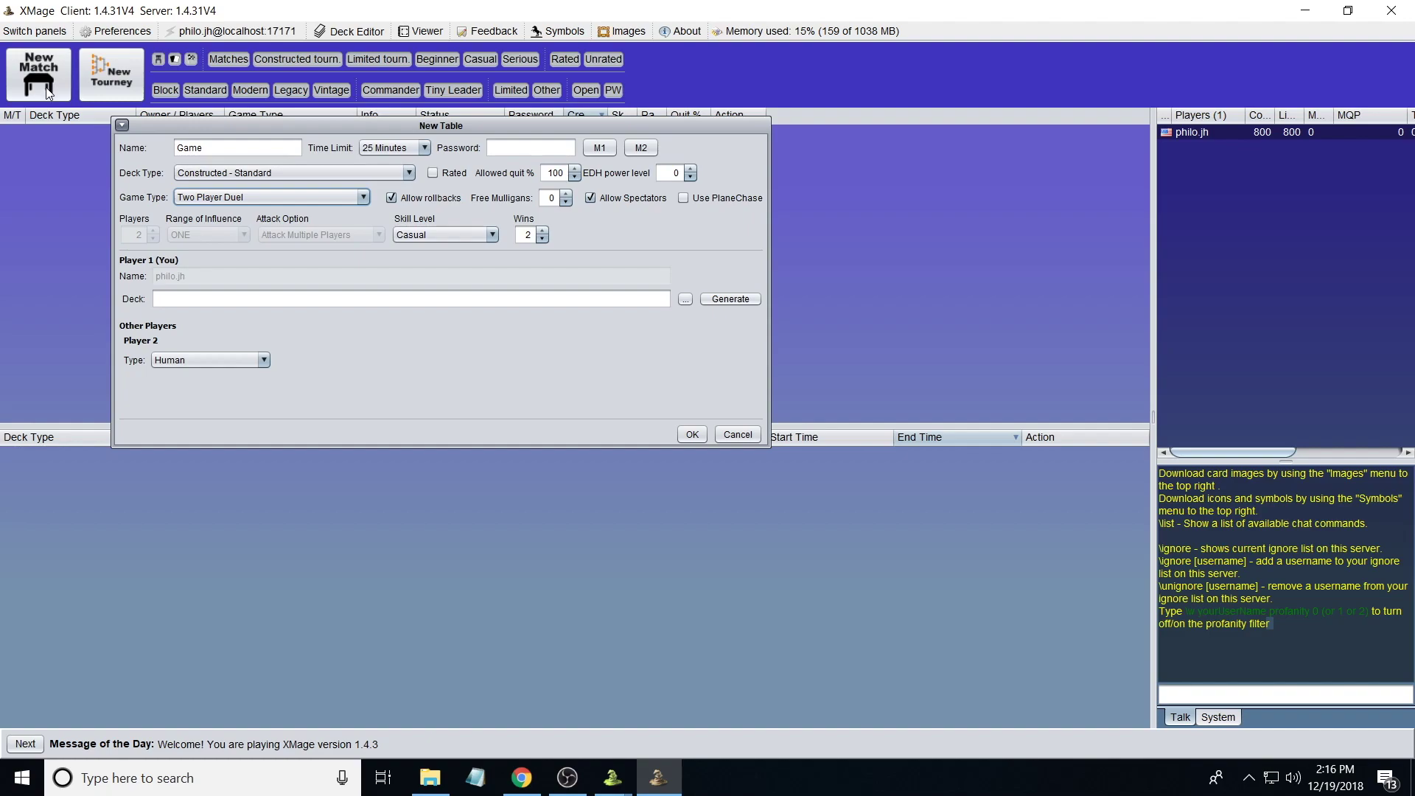
Step: Set the game type to Free For All and try 4 players before returning the player count to 3
left_click(232, 197)
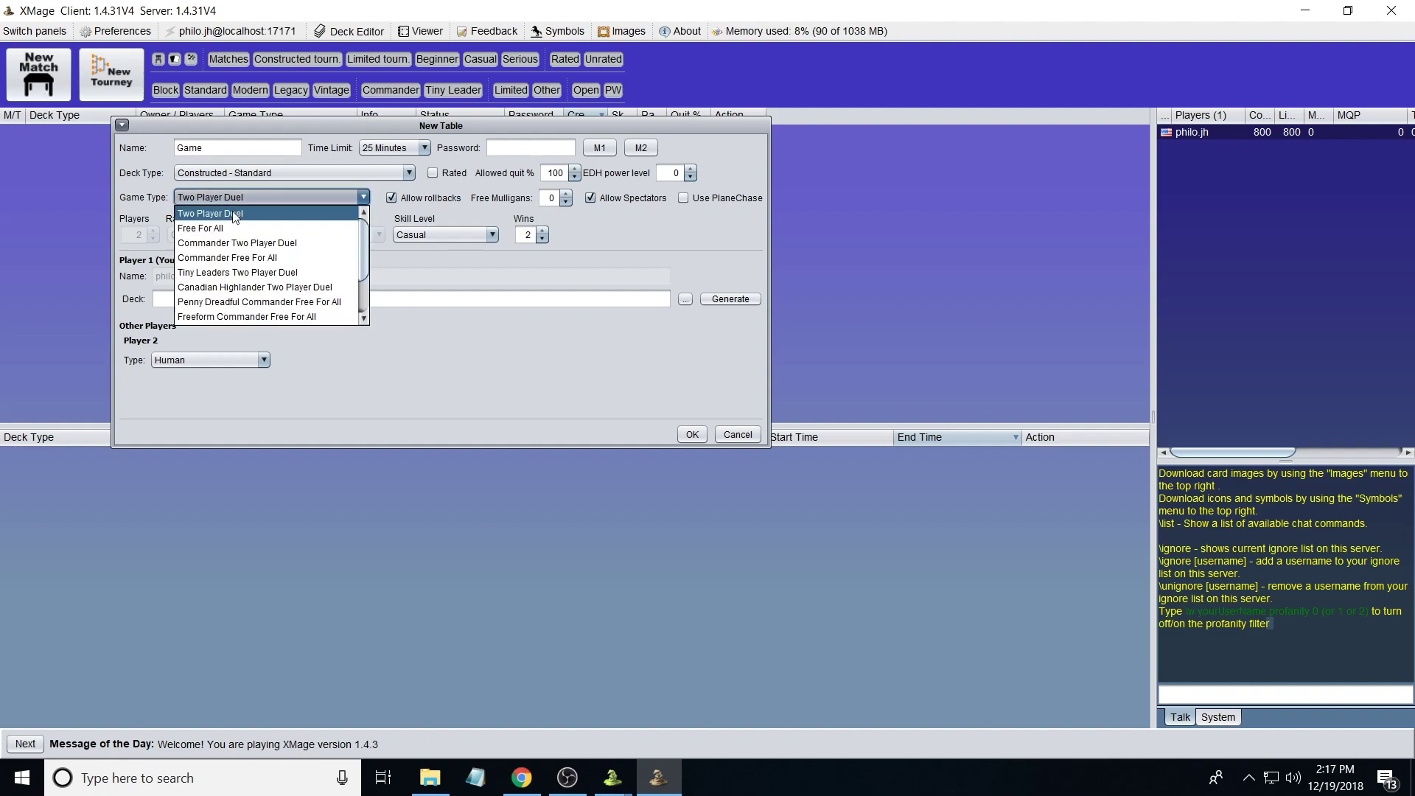
left_click(232, 221)
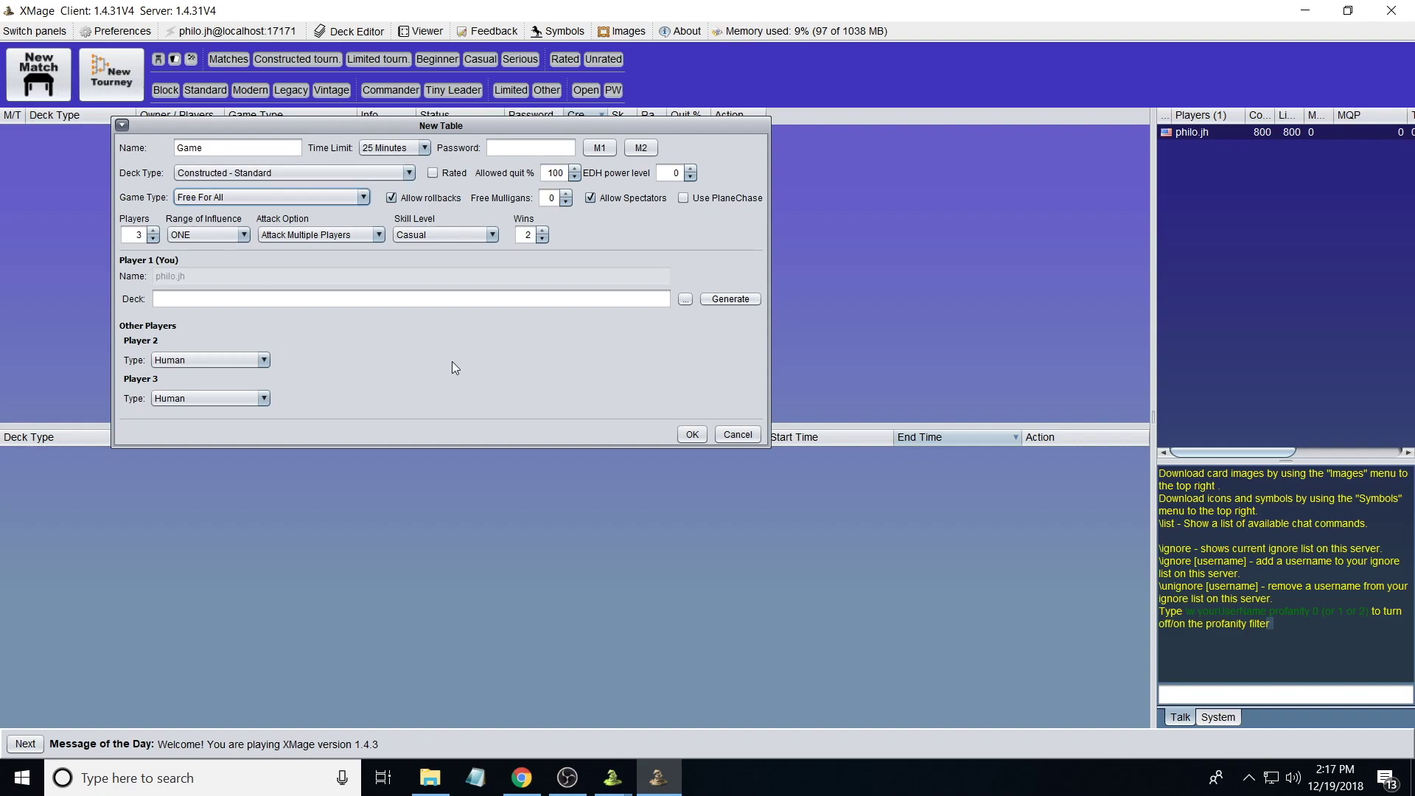
left_click(153, 231)
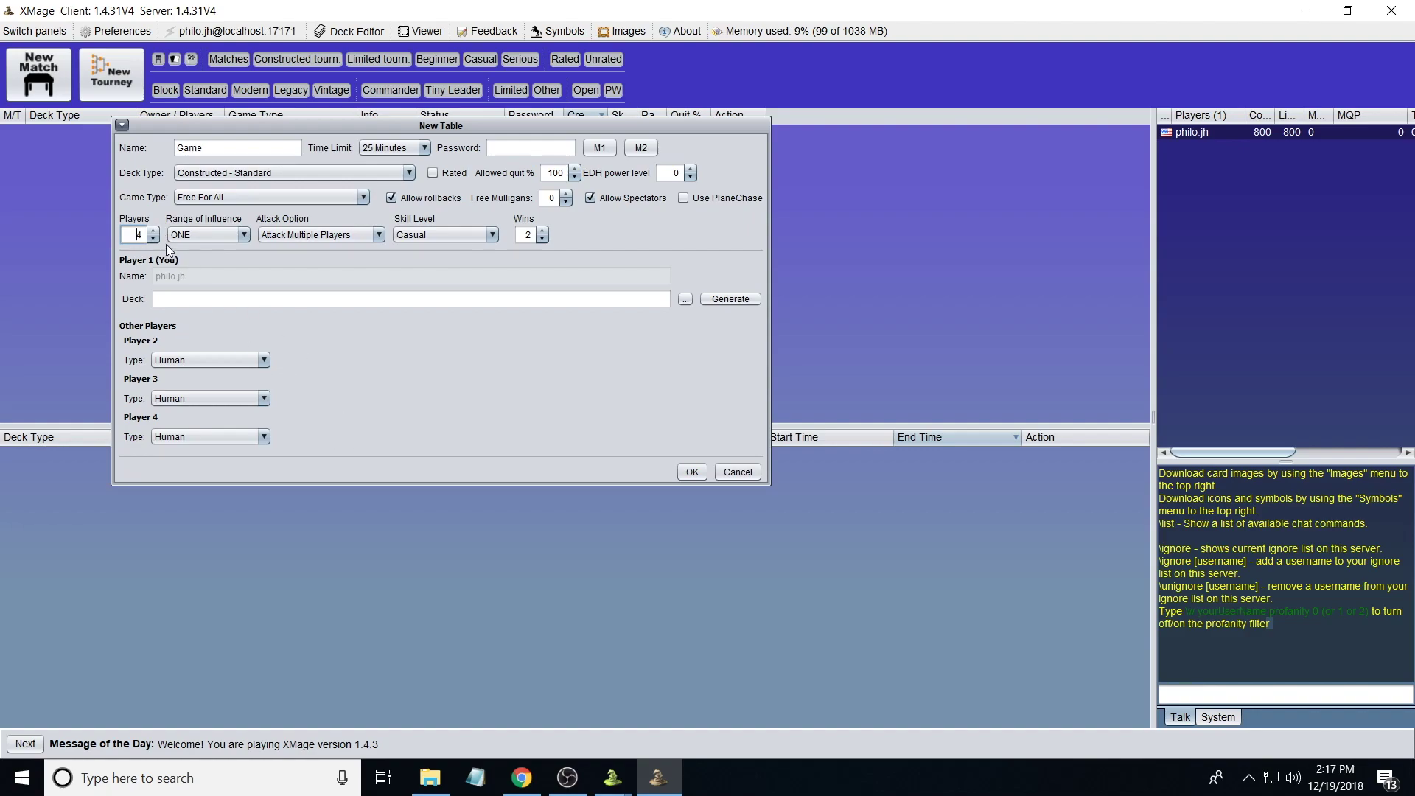
left_click(153, 238)
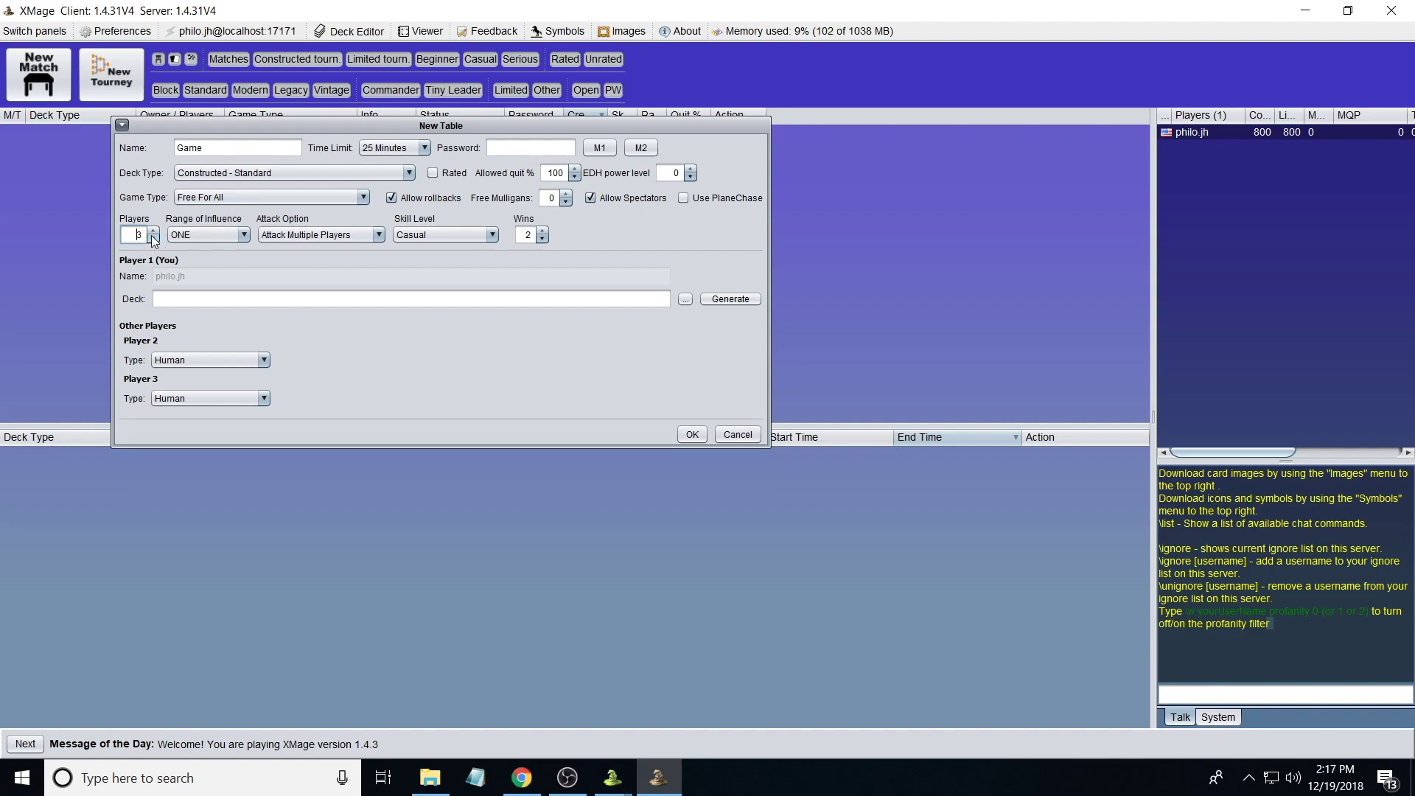
Step: Review the range of influence options for the Free For All game and set the range to TWO
left_click(197, 236)
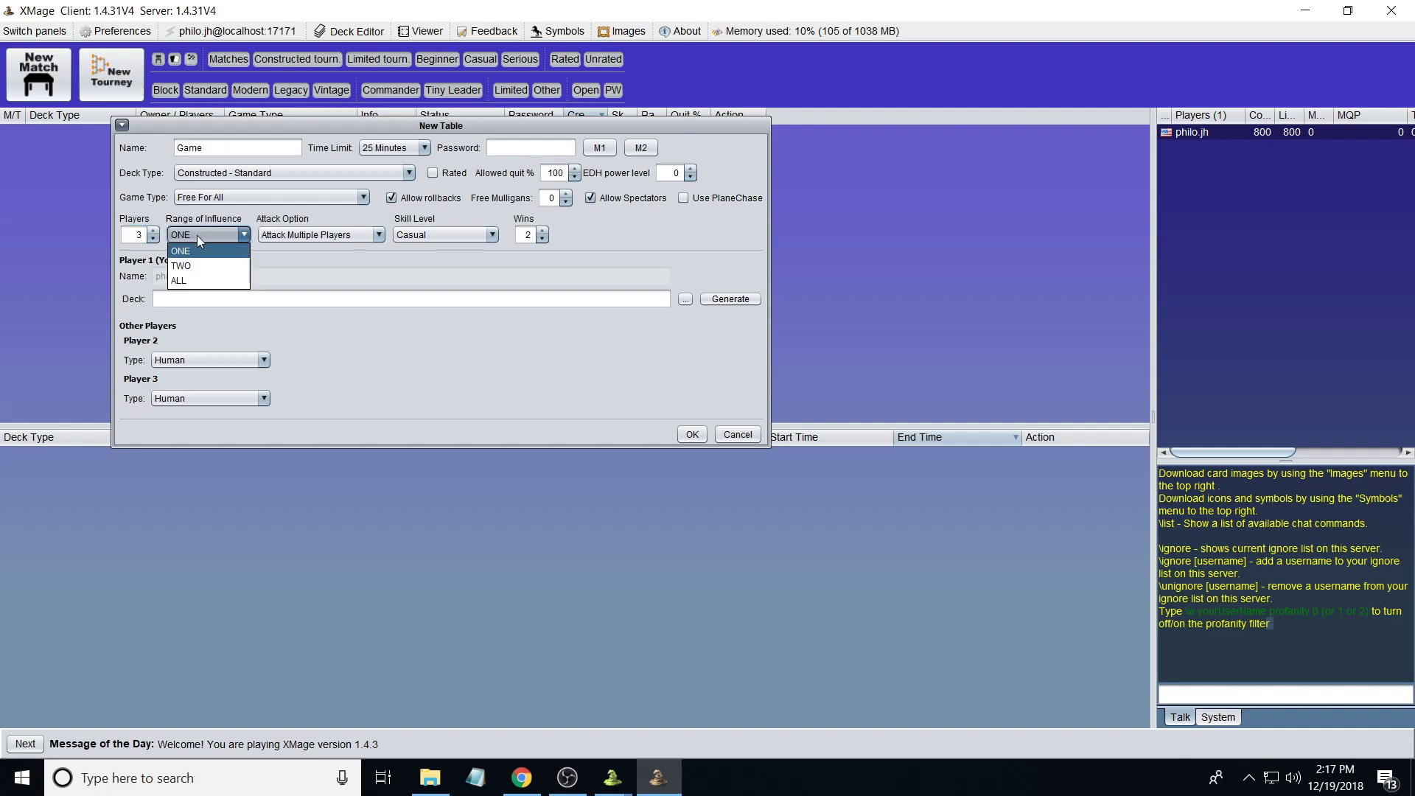
left_click(196, 235)
left_click(214, 236)
left_click(214, 236)
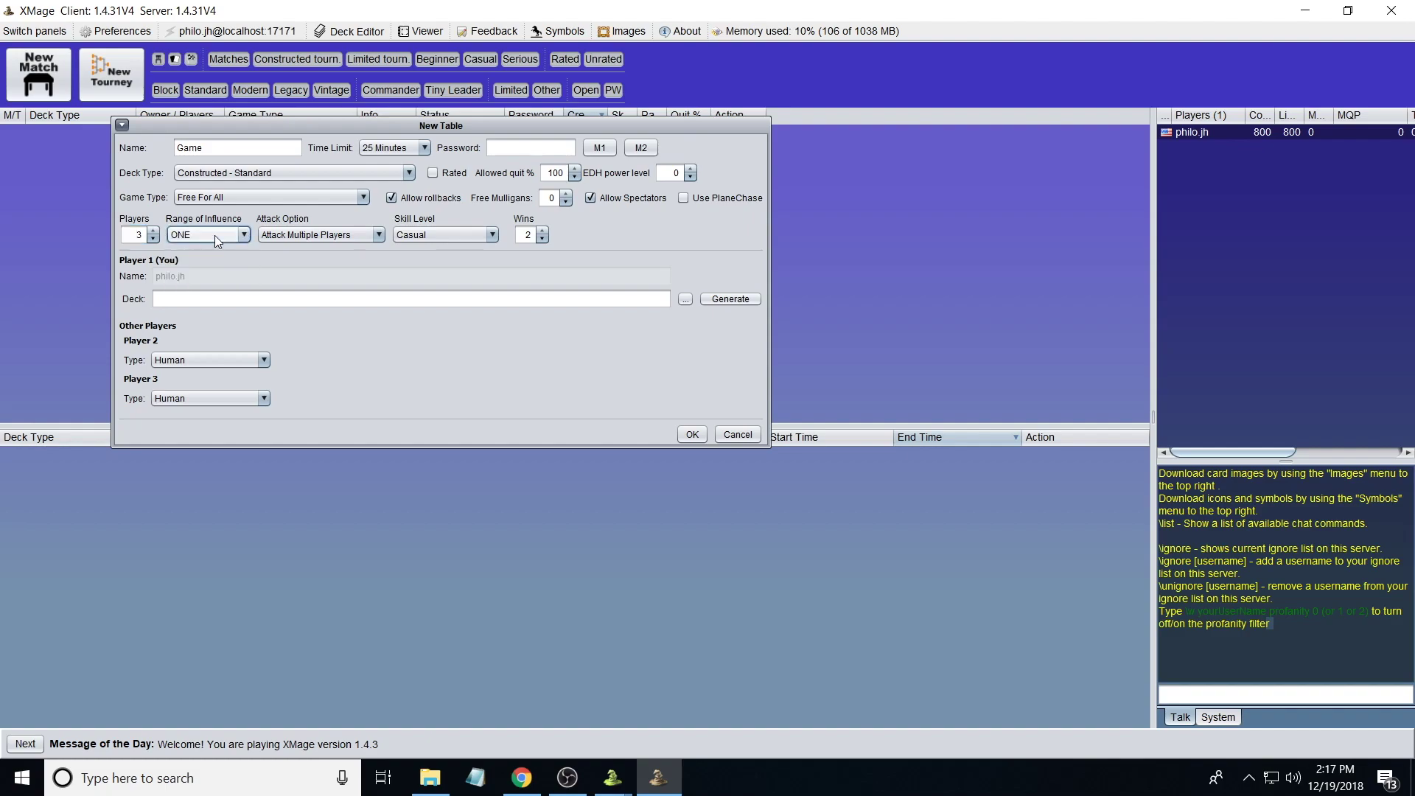
left_click(215, 236)
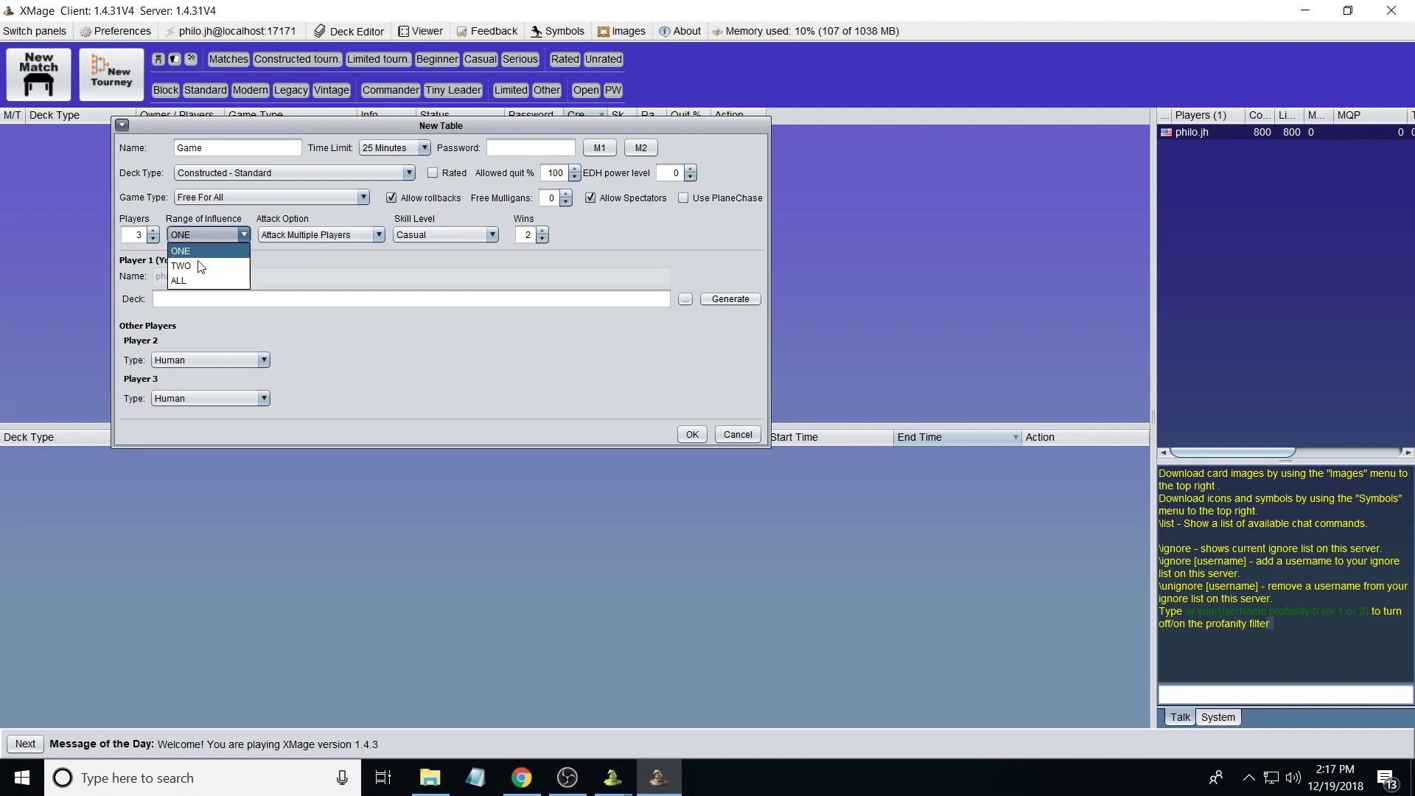
left_click(204, 252)
left_click(207, 236)
left_click(205, 264)
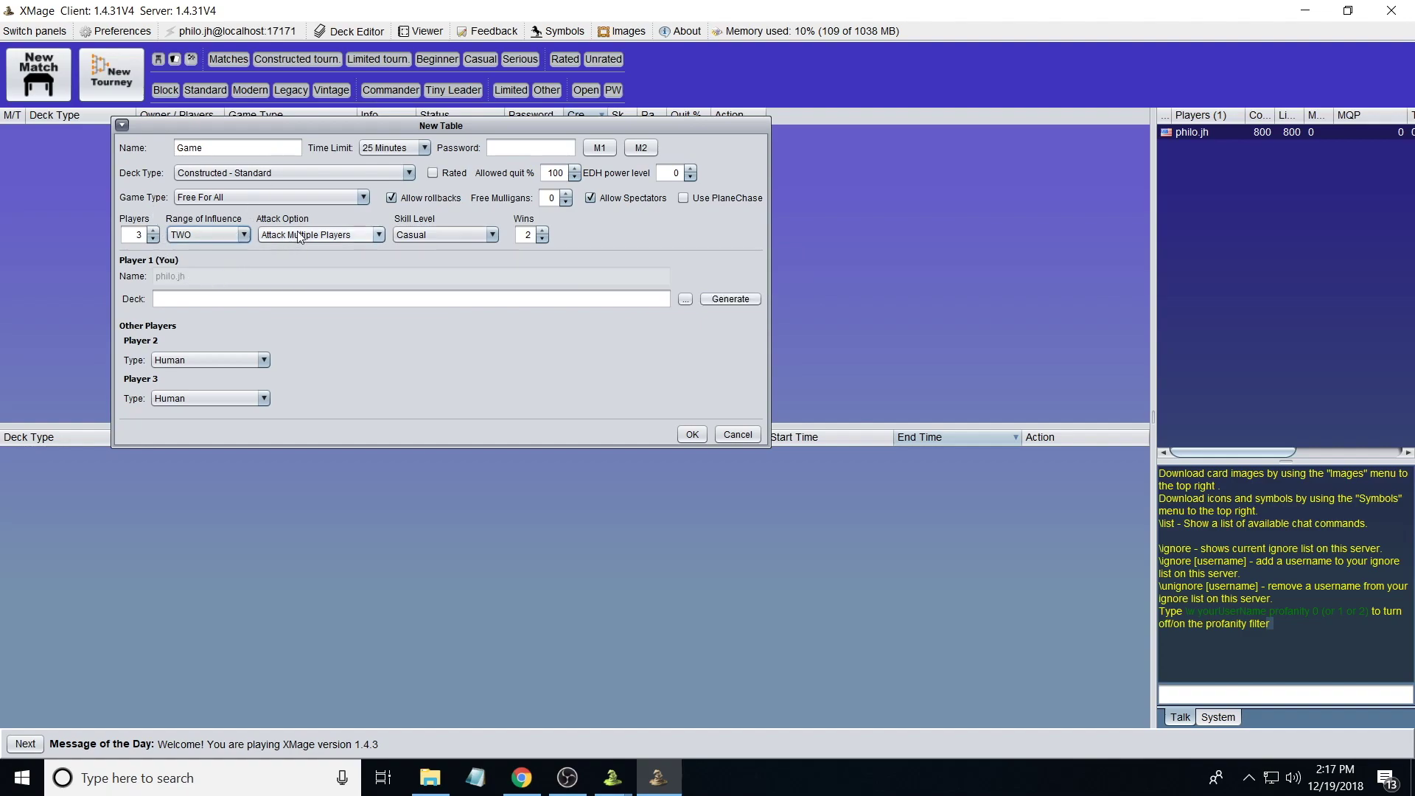
Step: Look through the remaining game types and set the game type back to Two Player Duel
left_click(243, 196)
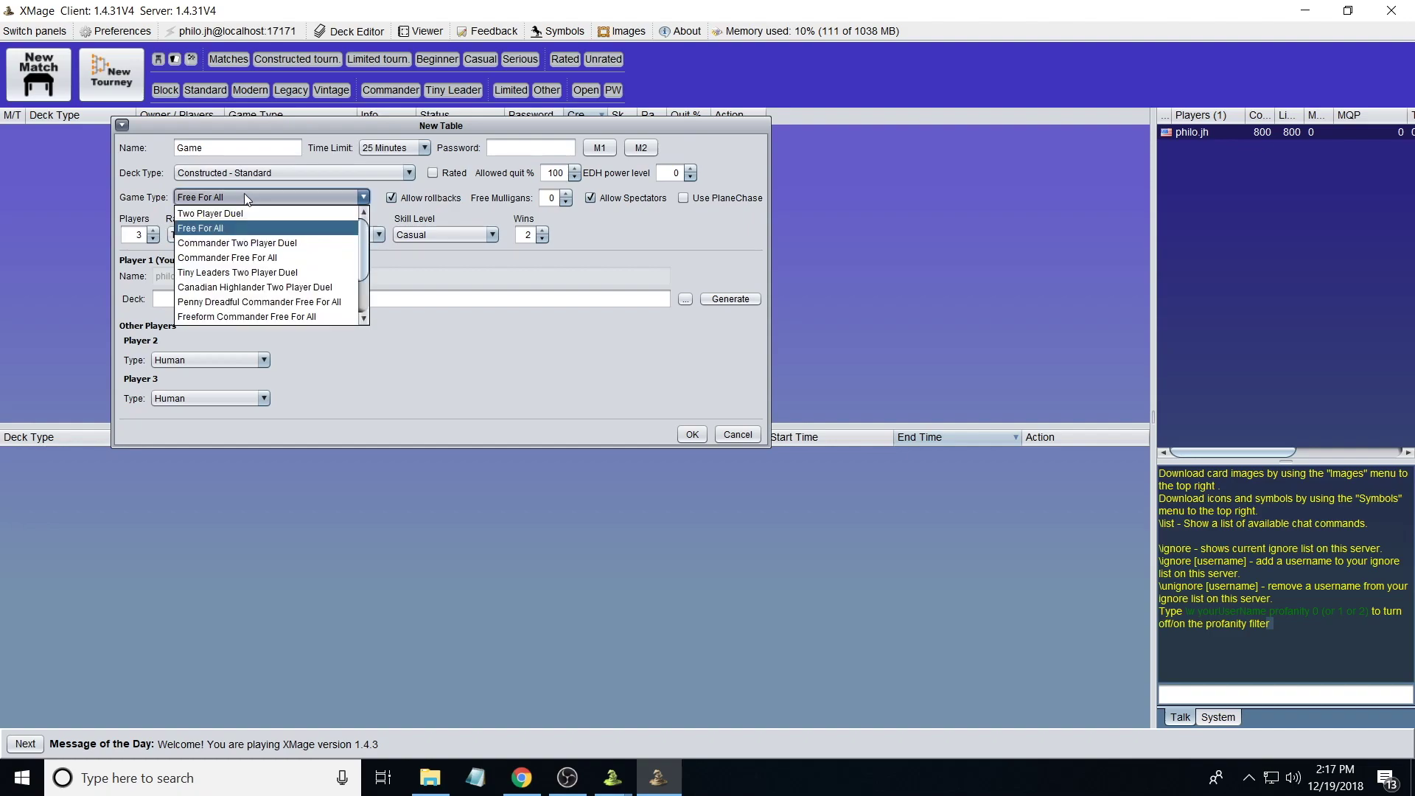
left_click_drag(363, 247, 364, 288)
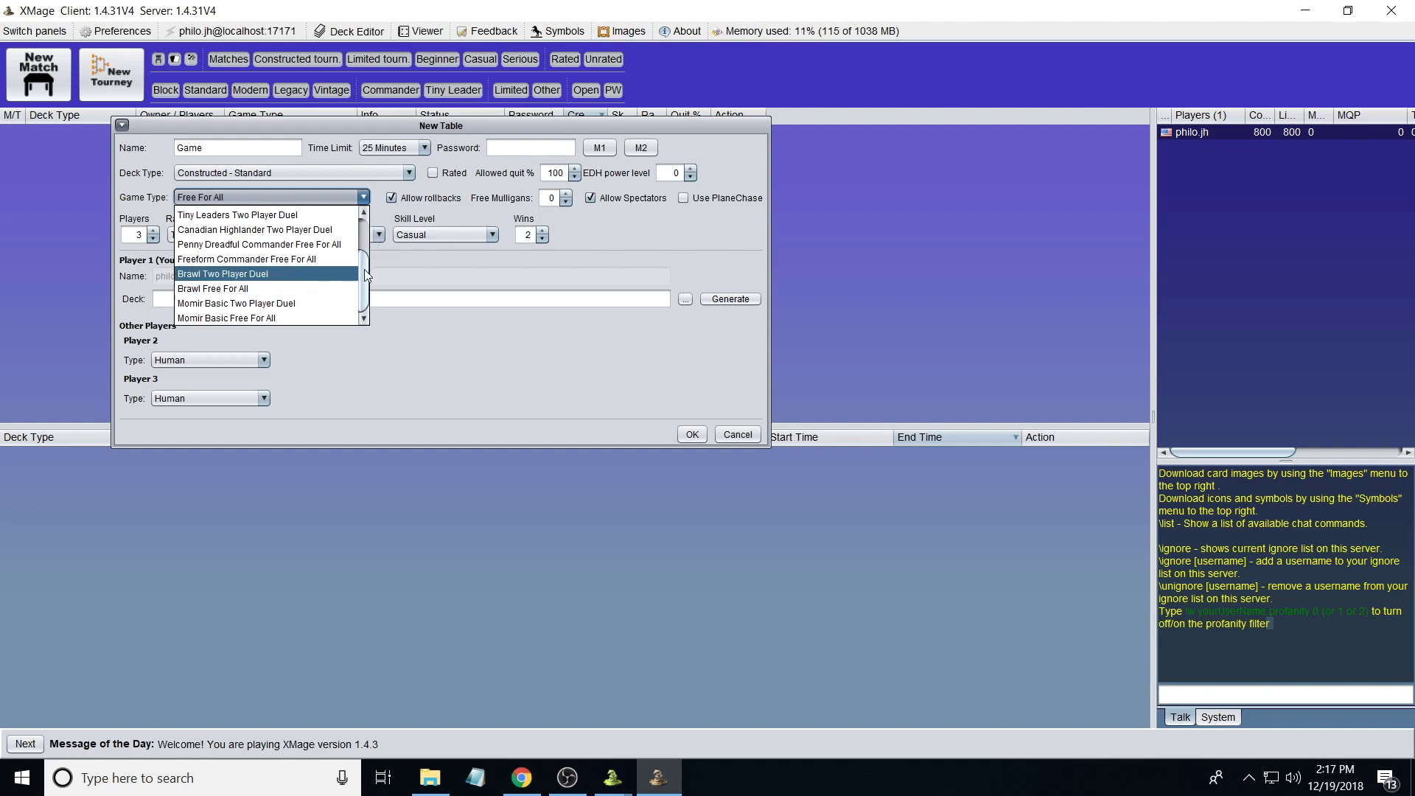
left_click_drag(364, 268, 364, 221)
left_click(237, 217)
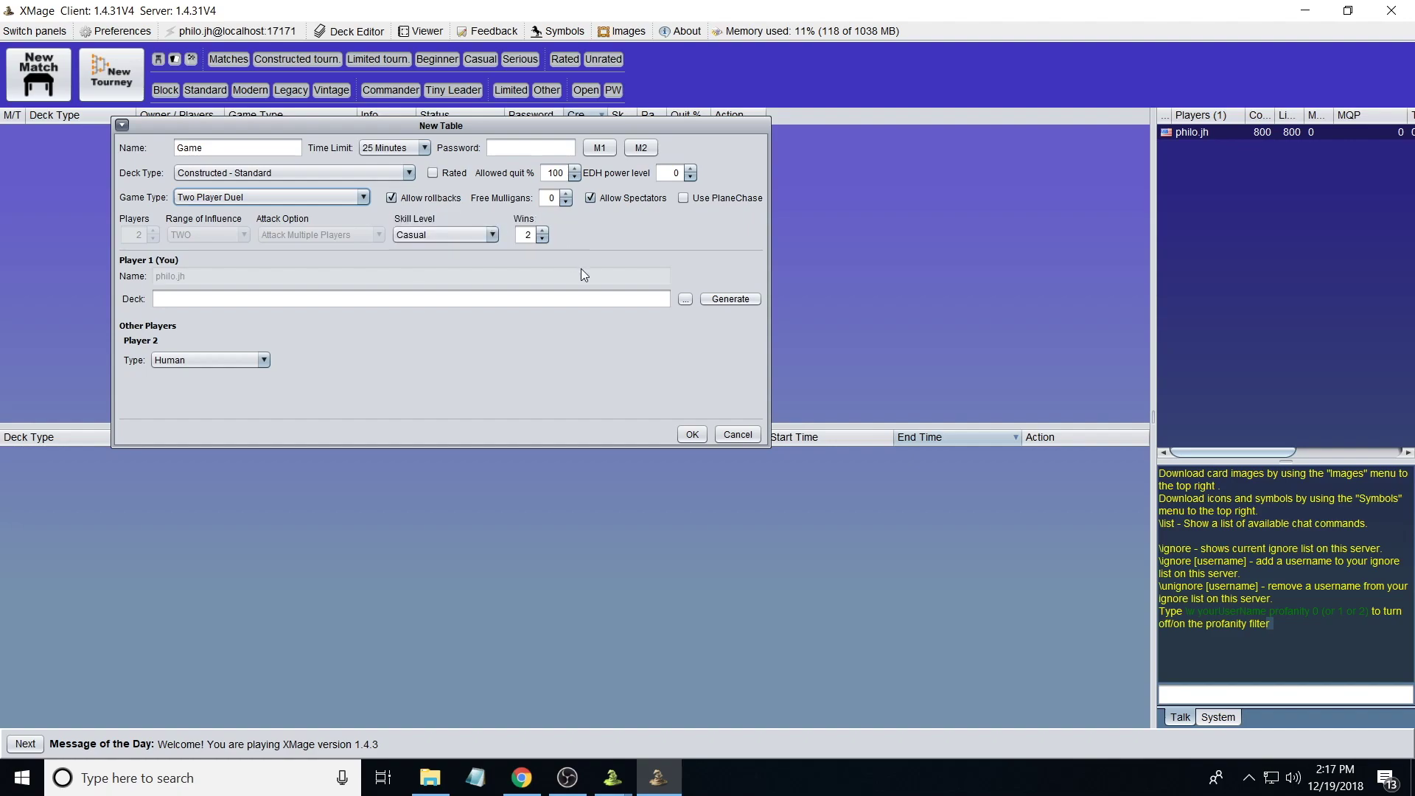
Step: Set the number of free mulligans to 1 and view the available skill levels
left_click(567, 193)
left_click(441, 236)
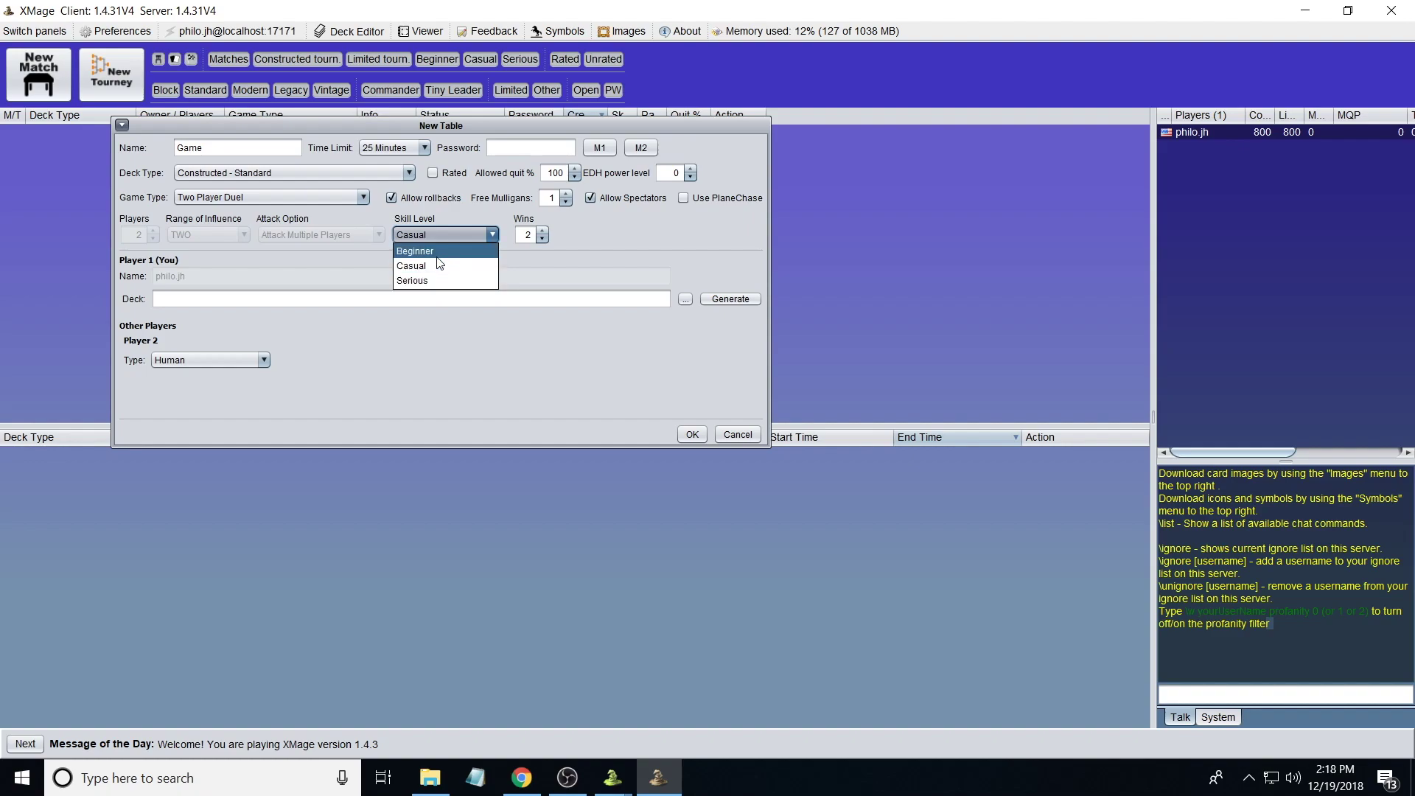
left_click(614, 126)
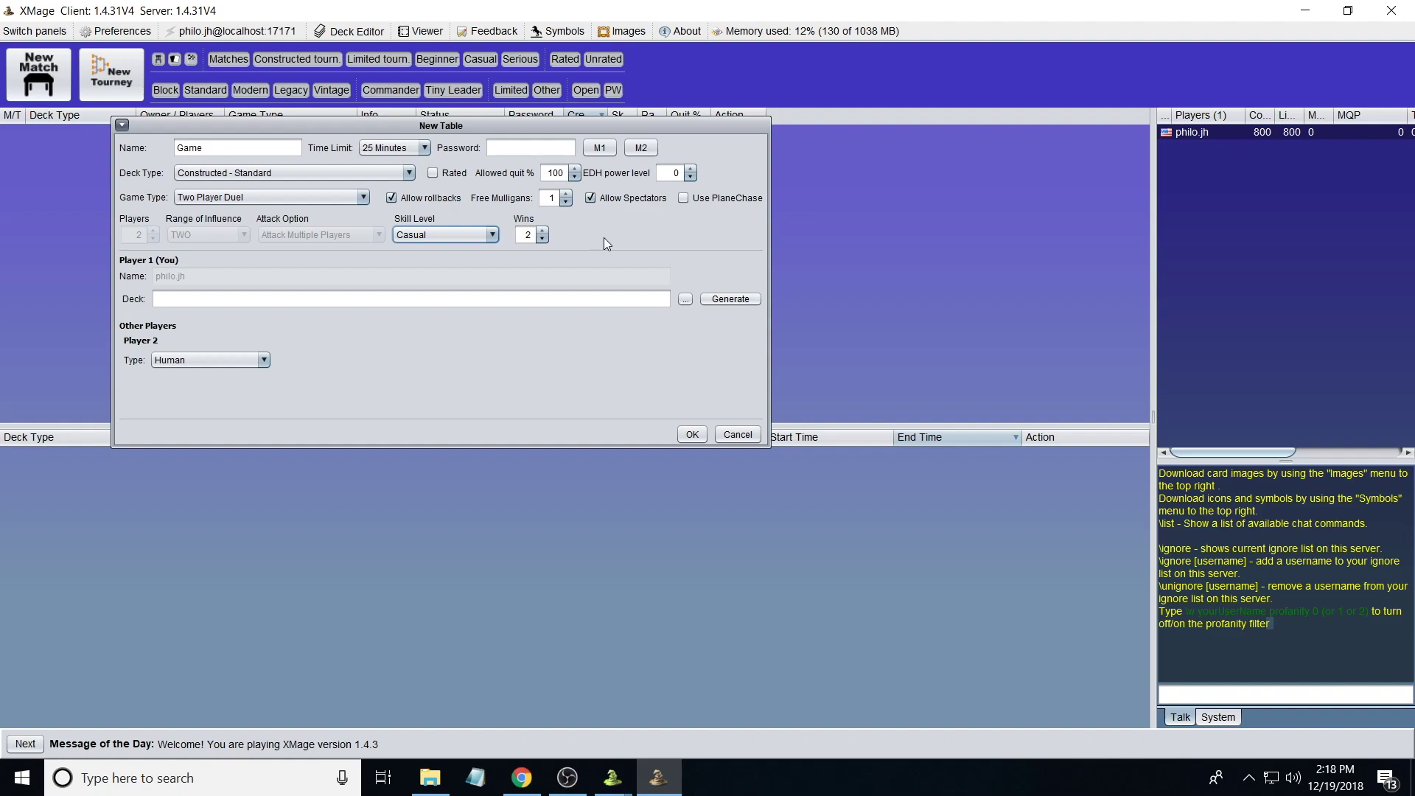
Step: Try the Serious and Beginner skill levels and another wins count, returning them to Casual and 2
left_click(476, 237)
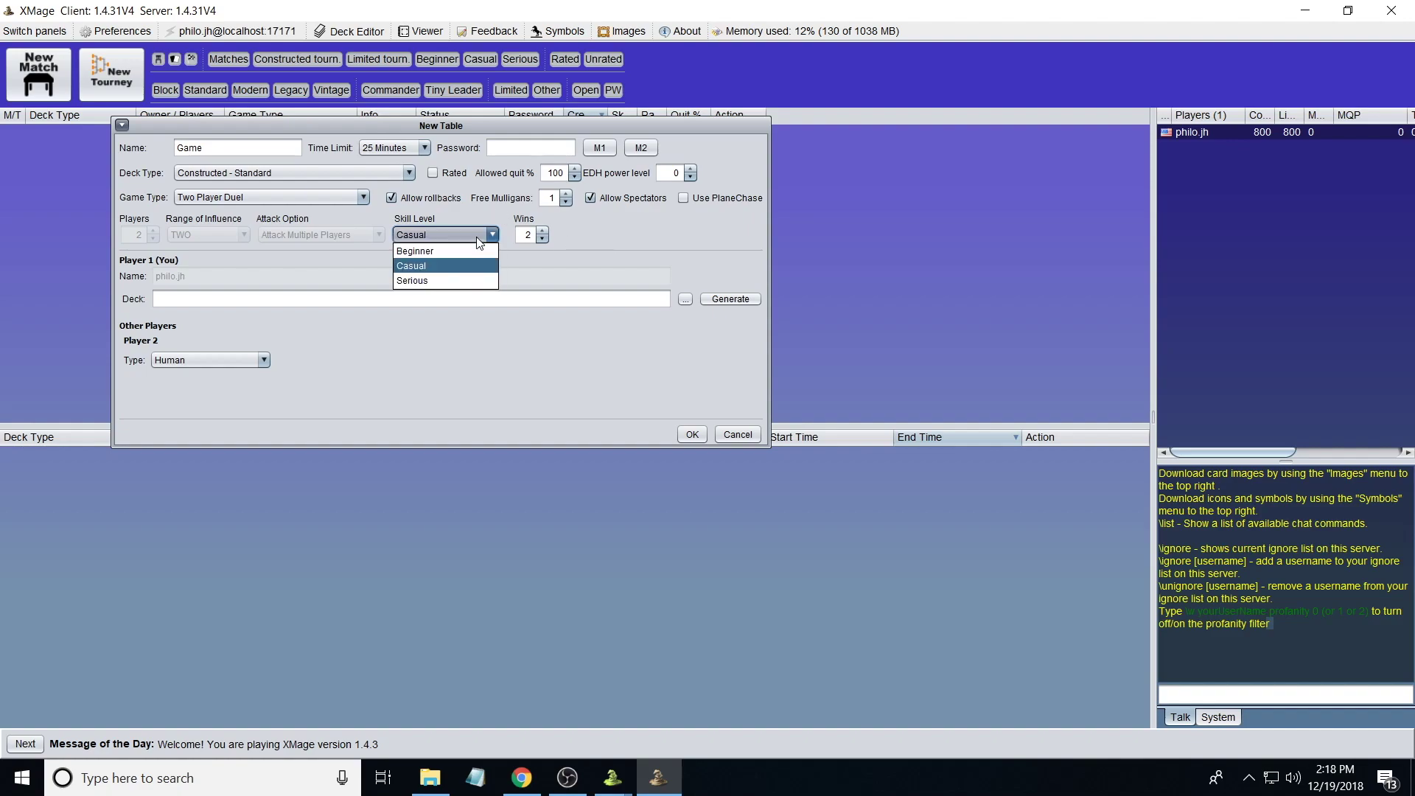
left_click(465, 281)
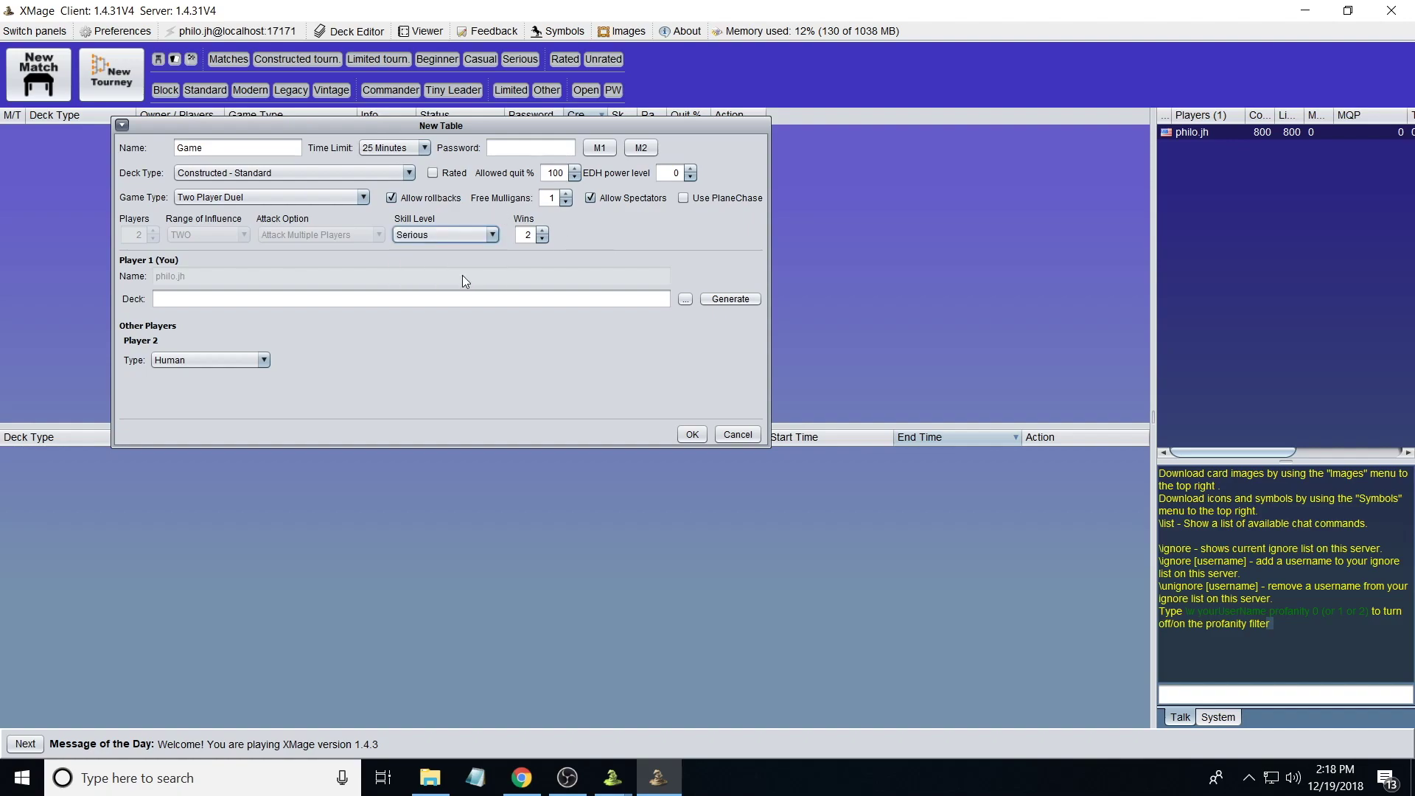
left_click(442, 233)
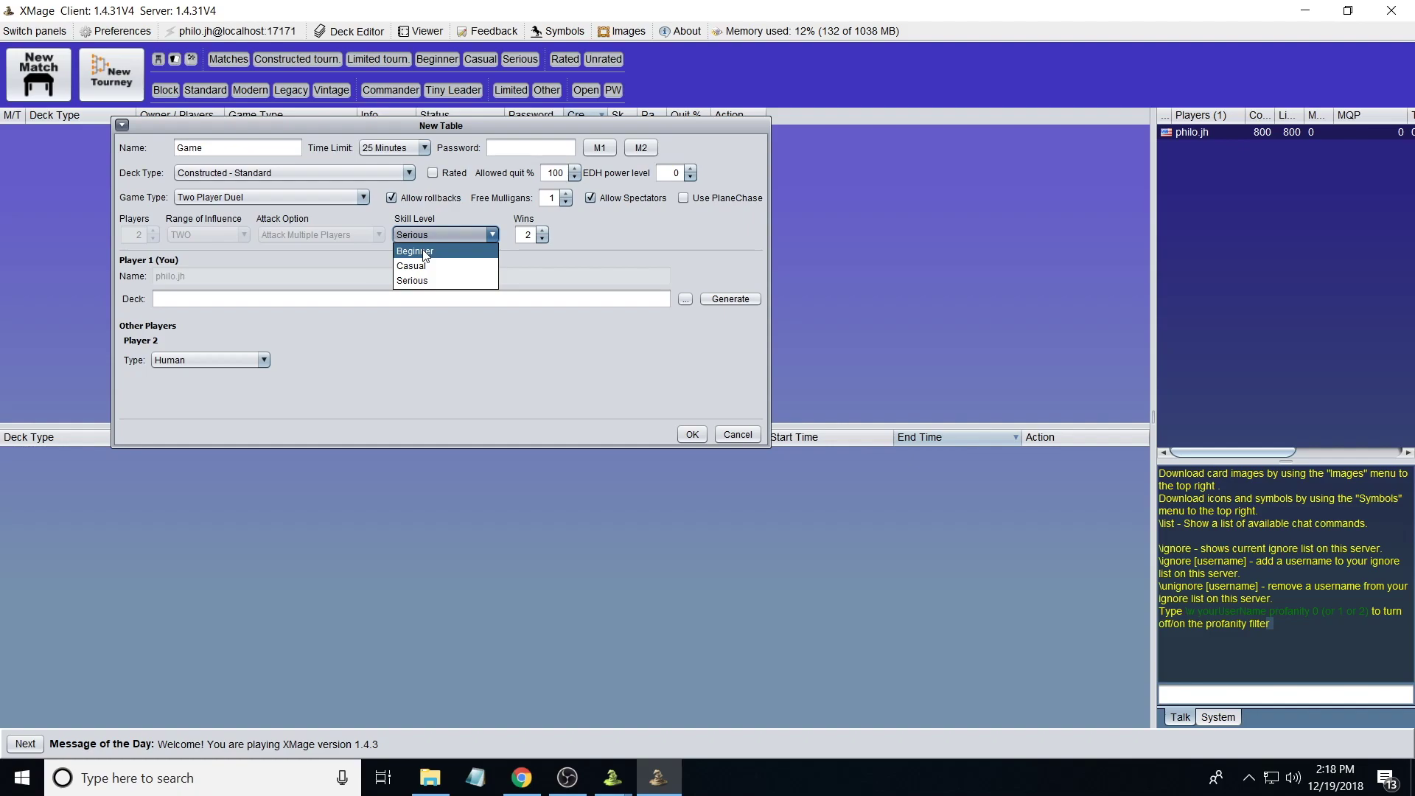
left_click(423, 252)
left_click(432, 233)
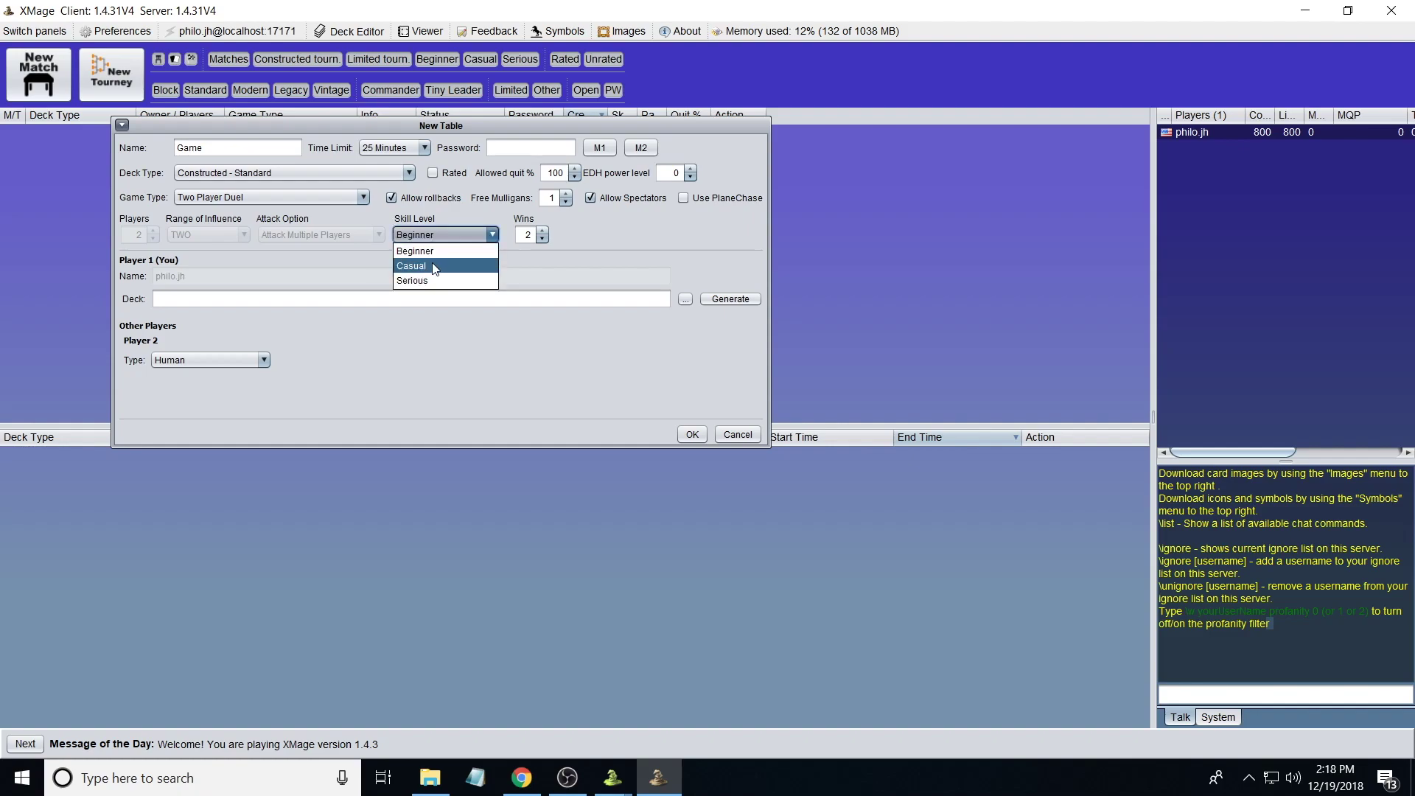
left_click(433, 268)
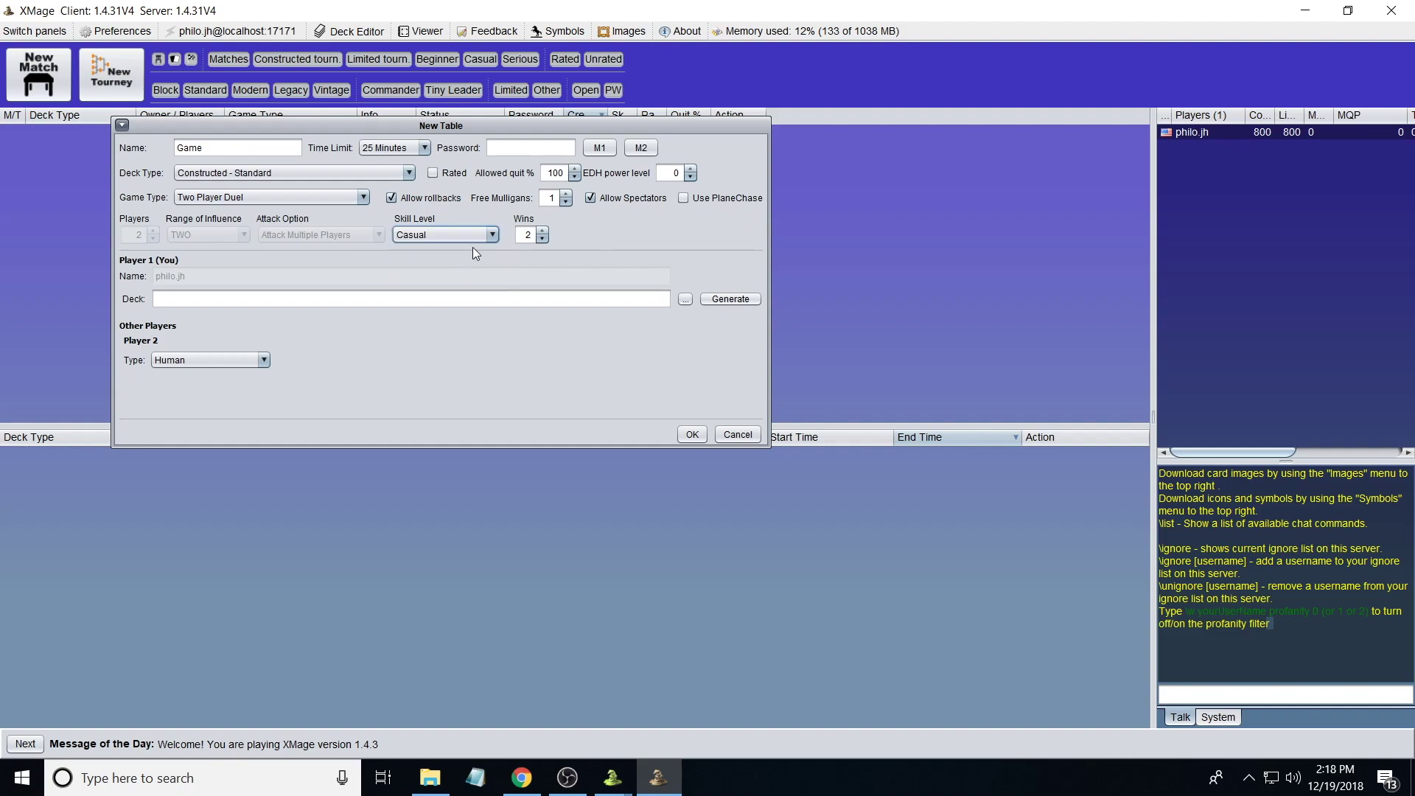
left_click(542, 231)
left_click(543, 238)
Step: Browse for Player 1's deck file, going from the local C: disk to the xmage-data folder in the user's profile
left_click(238, 304)
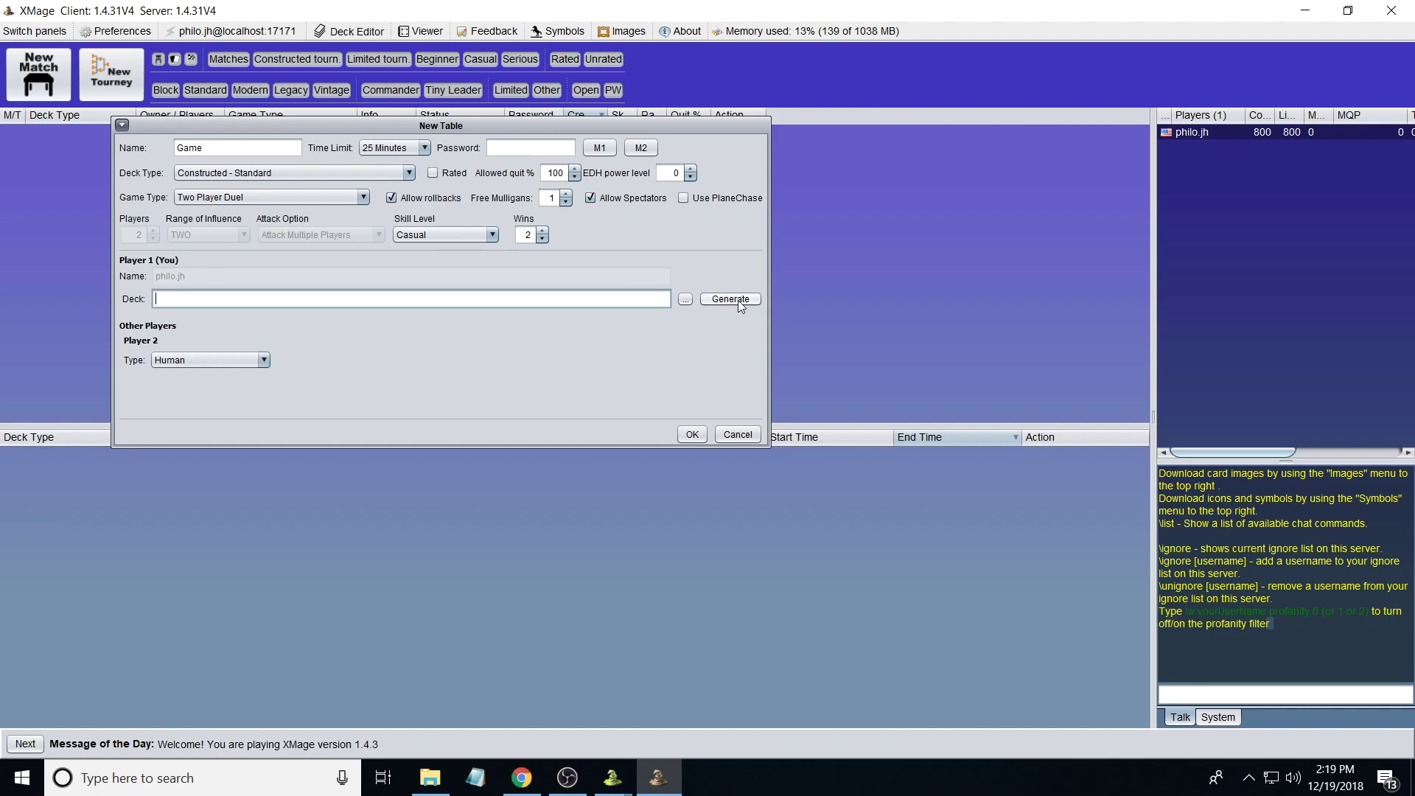
left_click(685, 299)
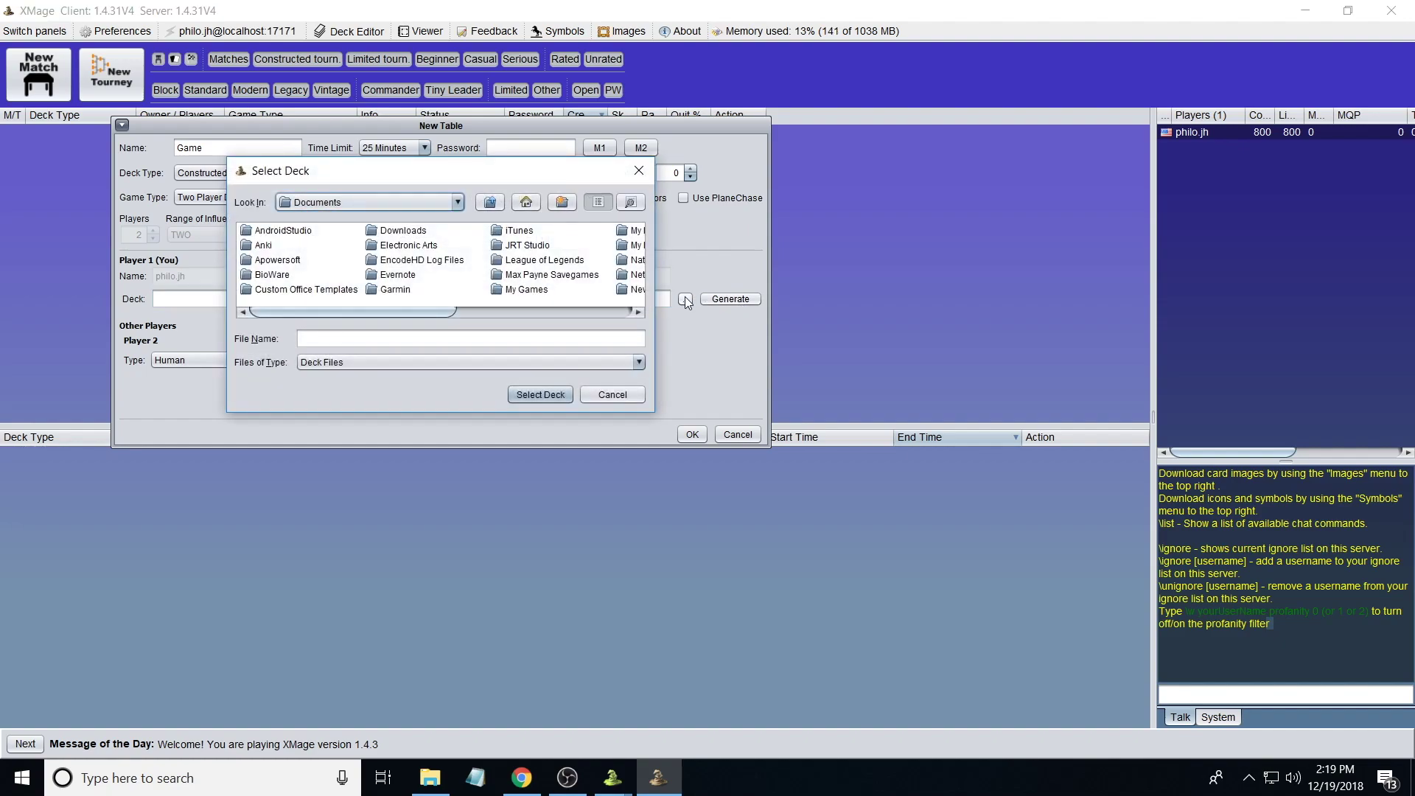
left_click(373, 202)
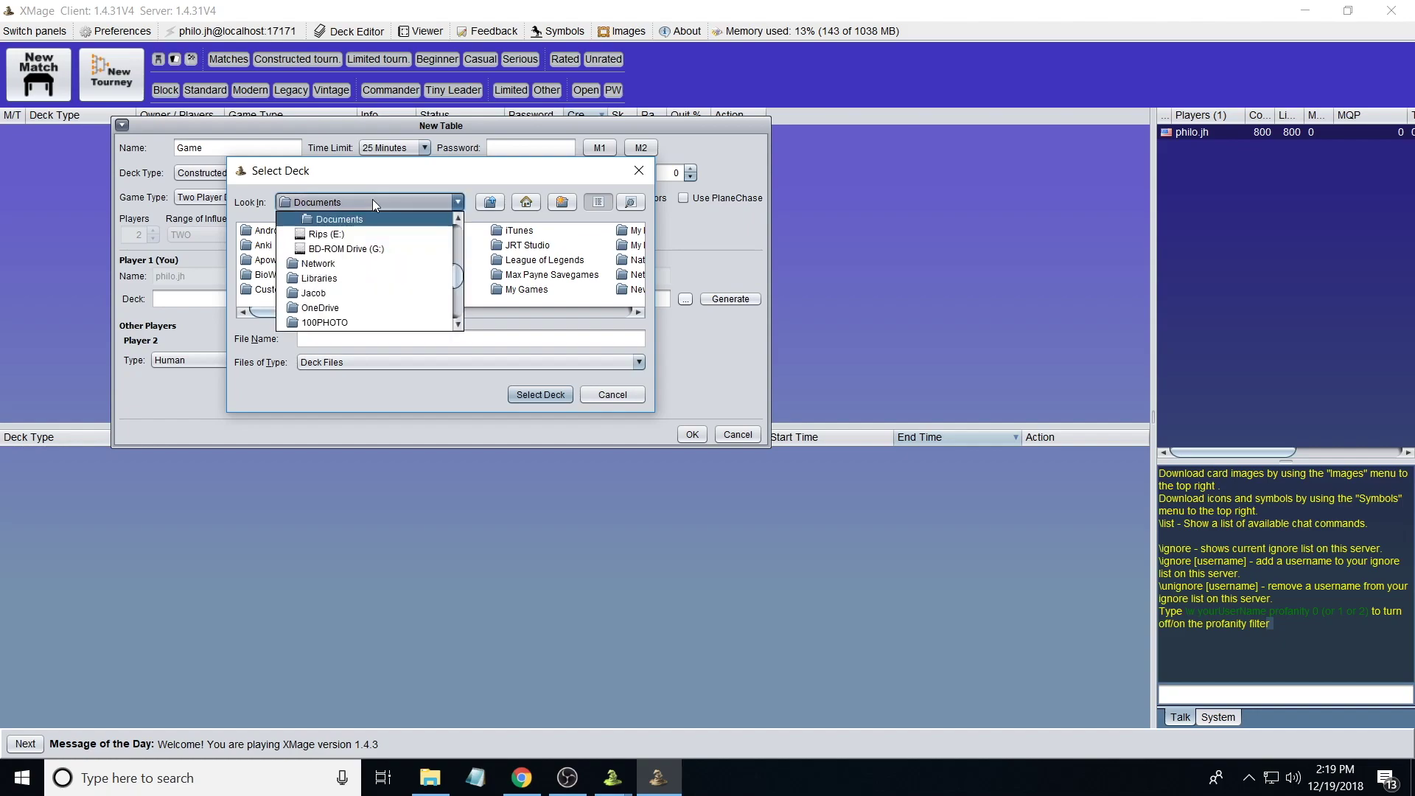
left_click_drag(457, 260, 458, 219)
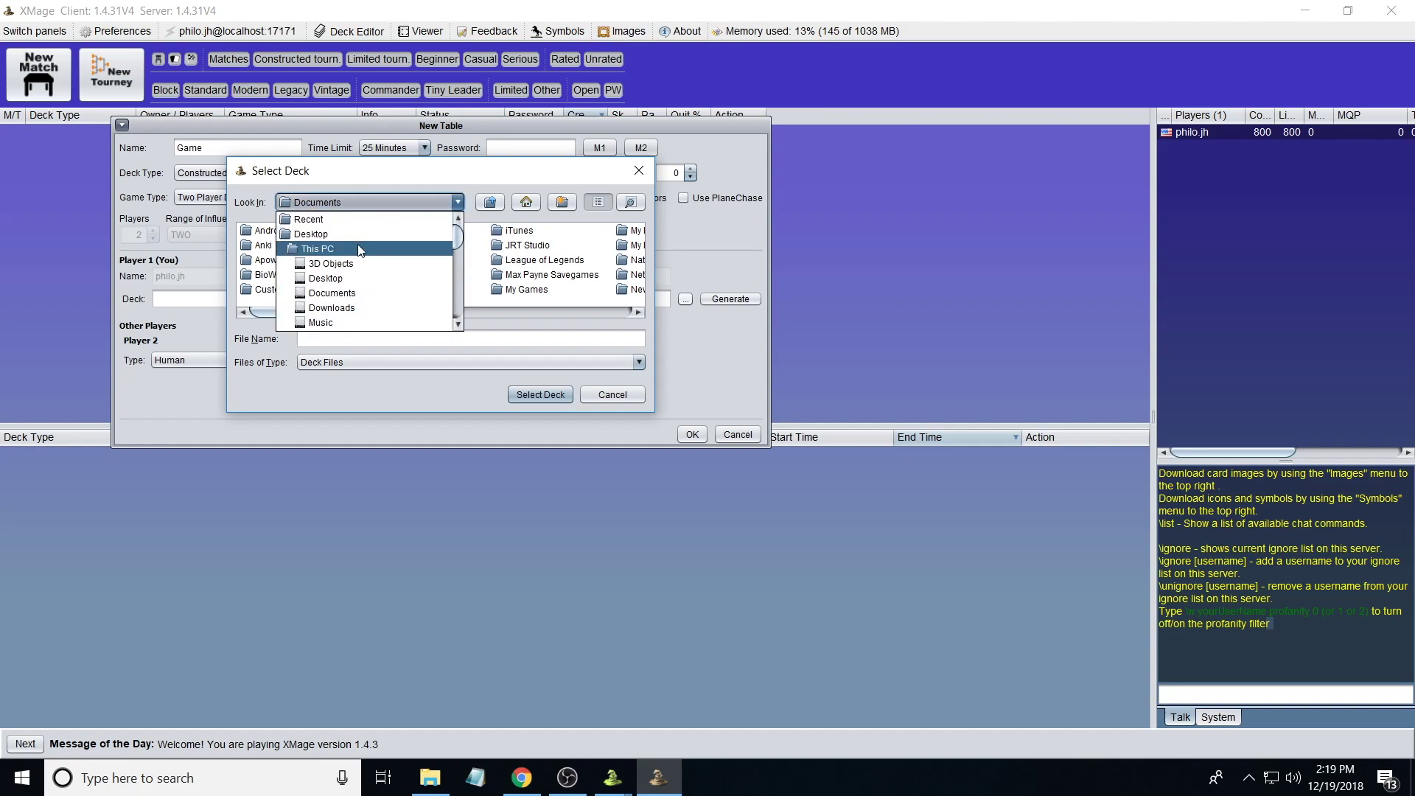
left_click(328, 244)
double_click(376, 246)
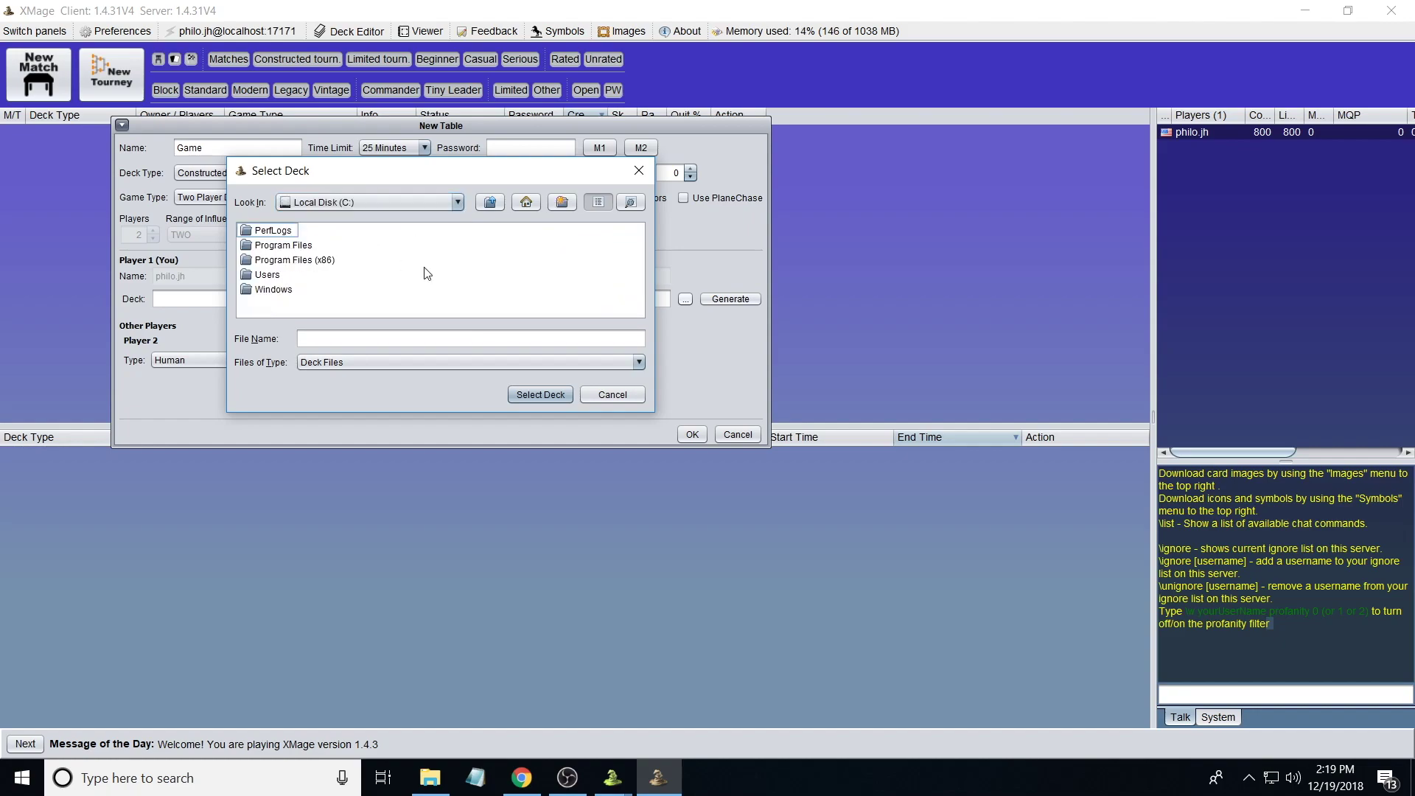
double_click(273, 276)
double_click(267, 230)
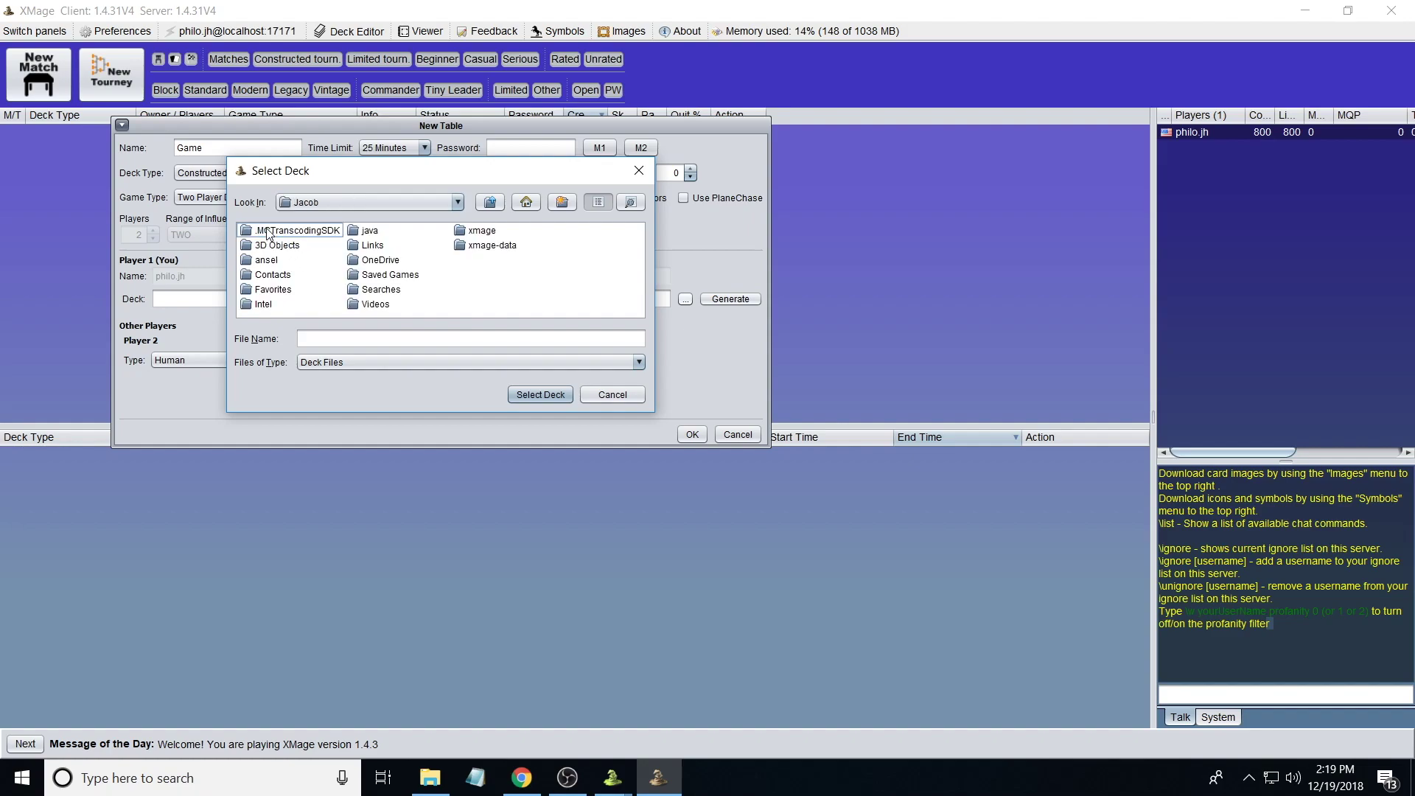
double_click(484, 251)
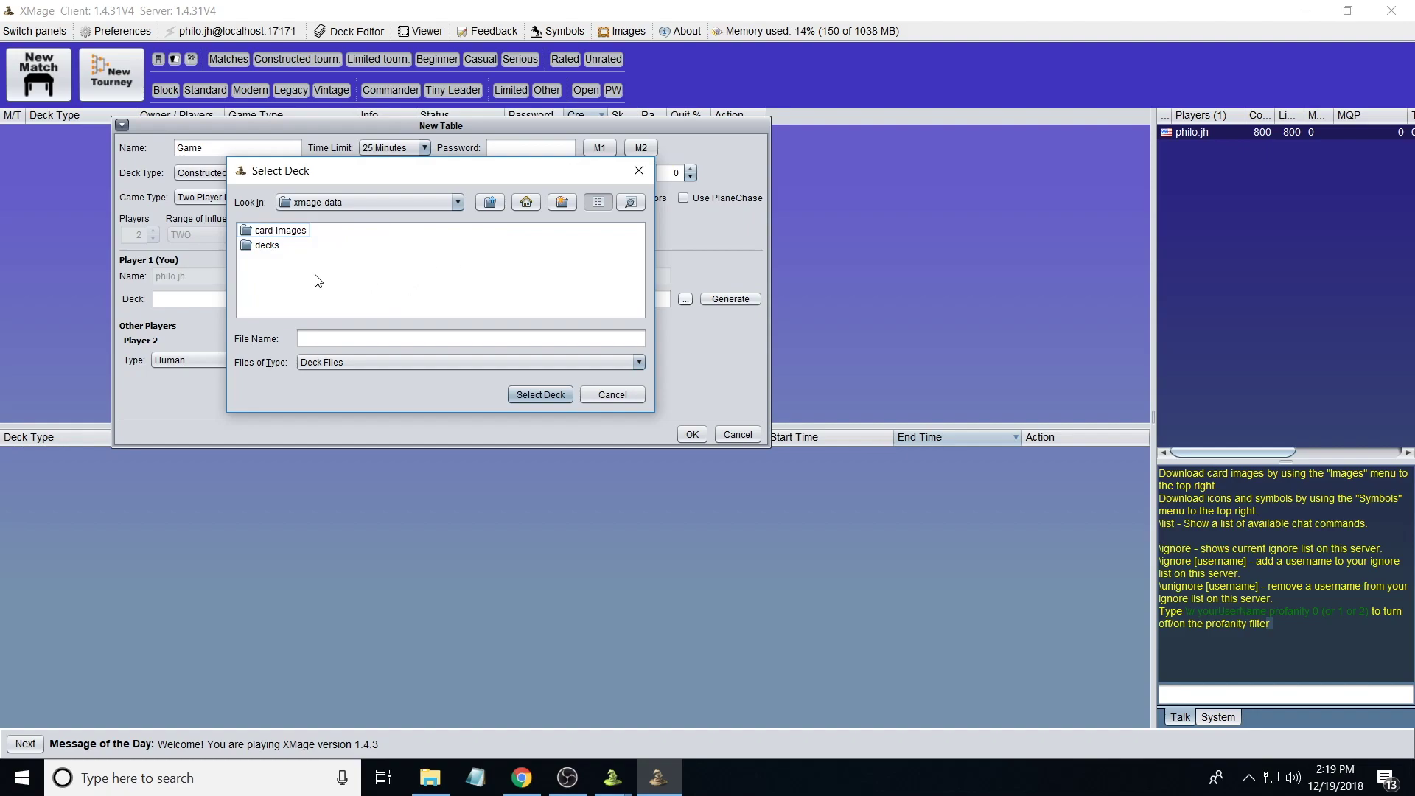
Step: Load Golgari Midrange.dck from the Standard folder inside decks as Player 1's deck
double_click(267, 245)
double_click(267, 238)
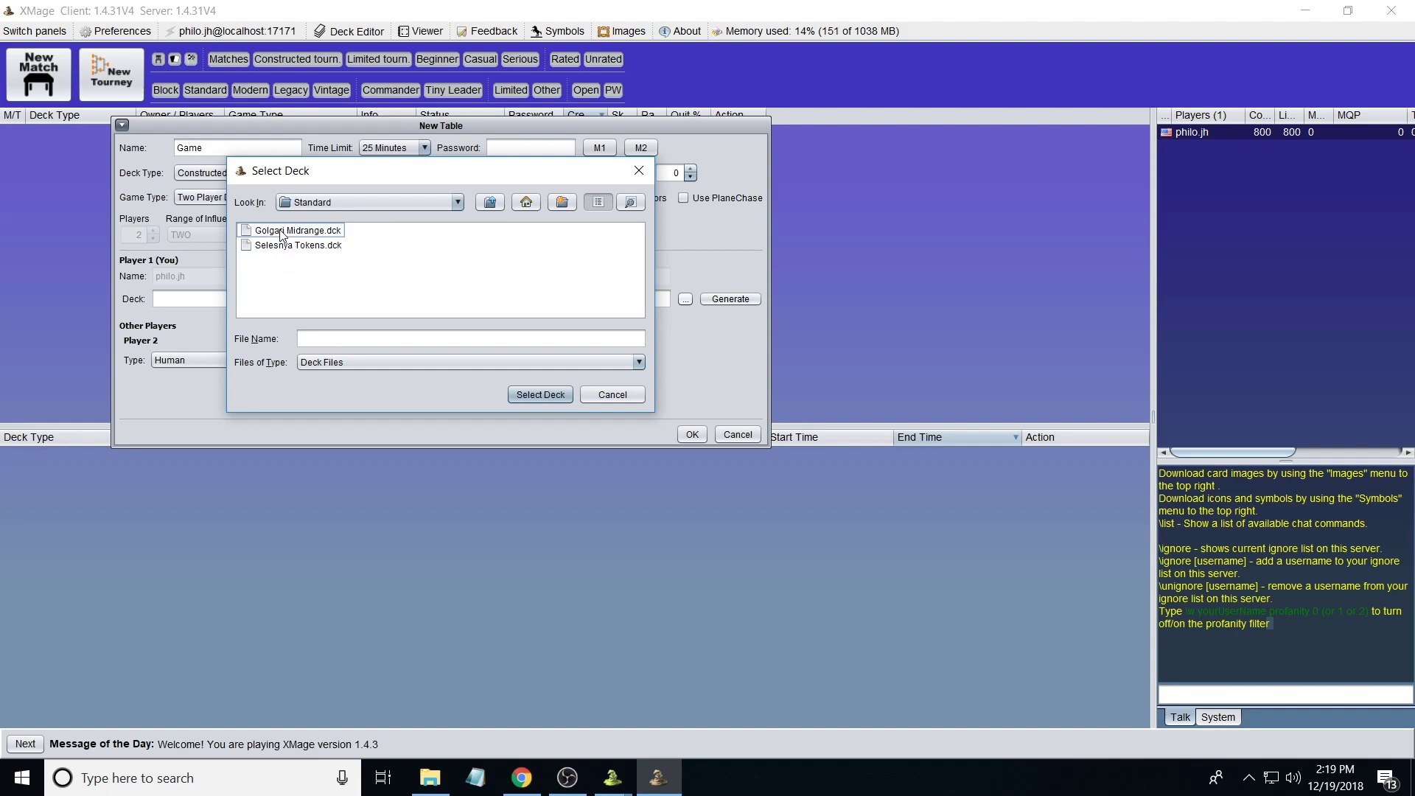
left_click(284, 231)
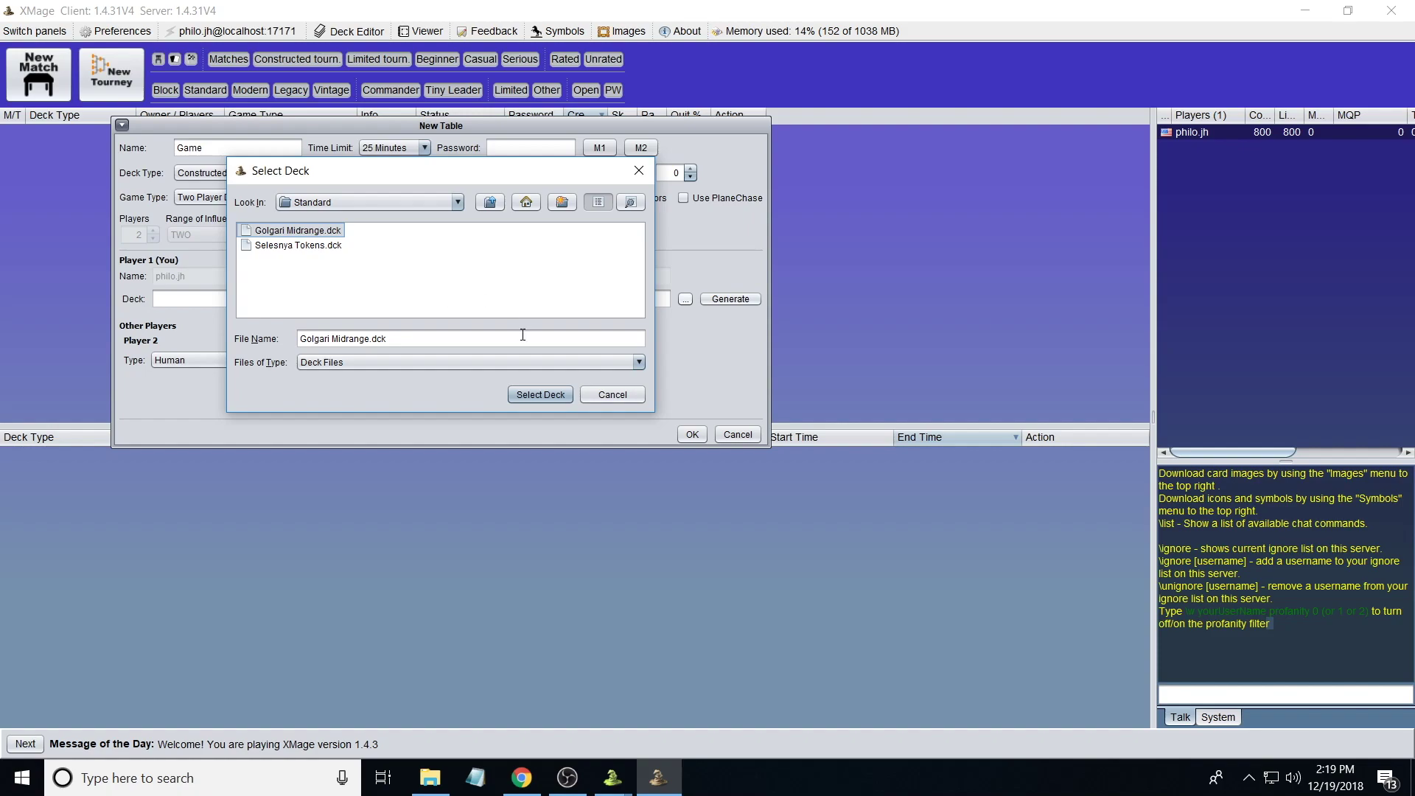
left_click(529, 396)
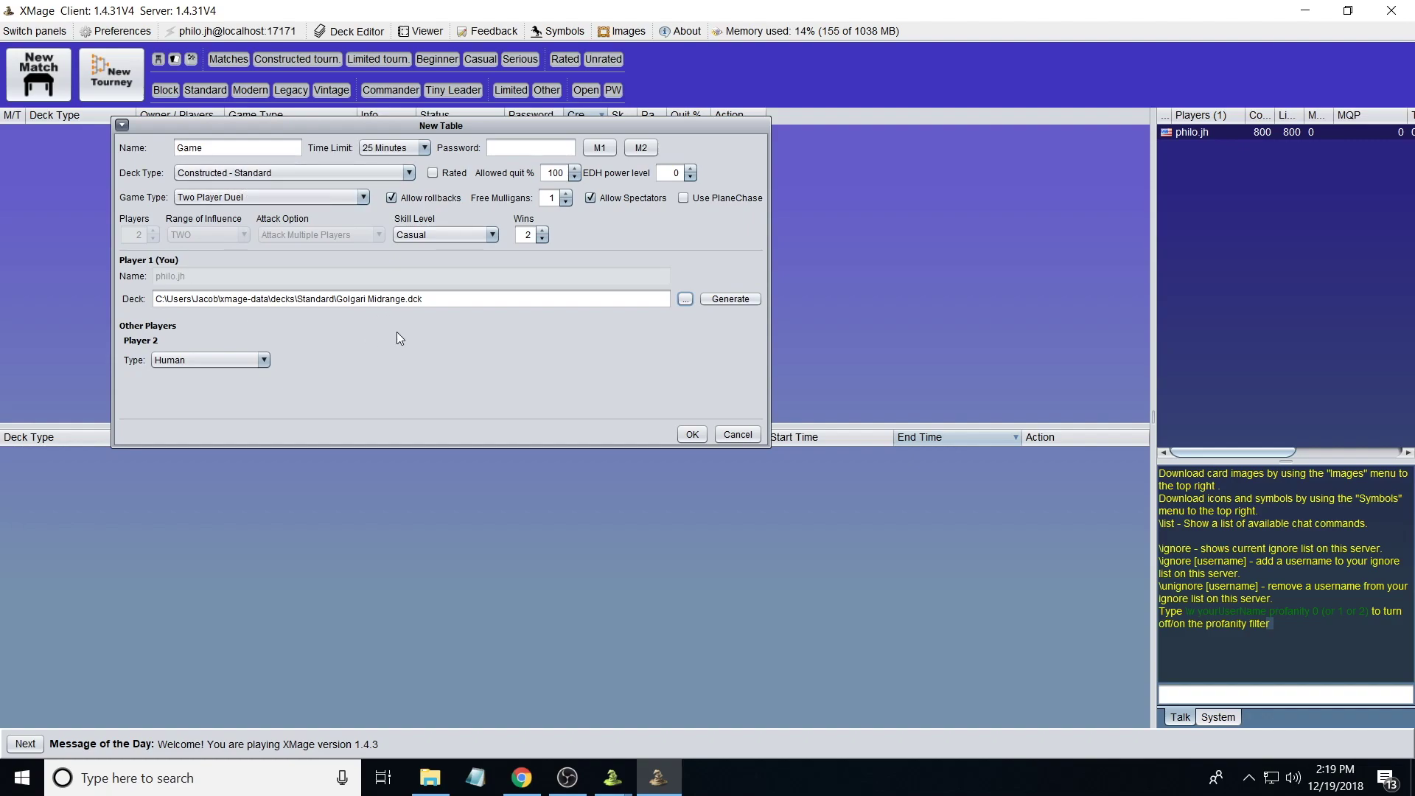
Step: Review the available opponent types and set Player 2 to Computer - mad
left_click(232, 361)
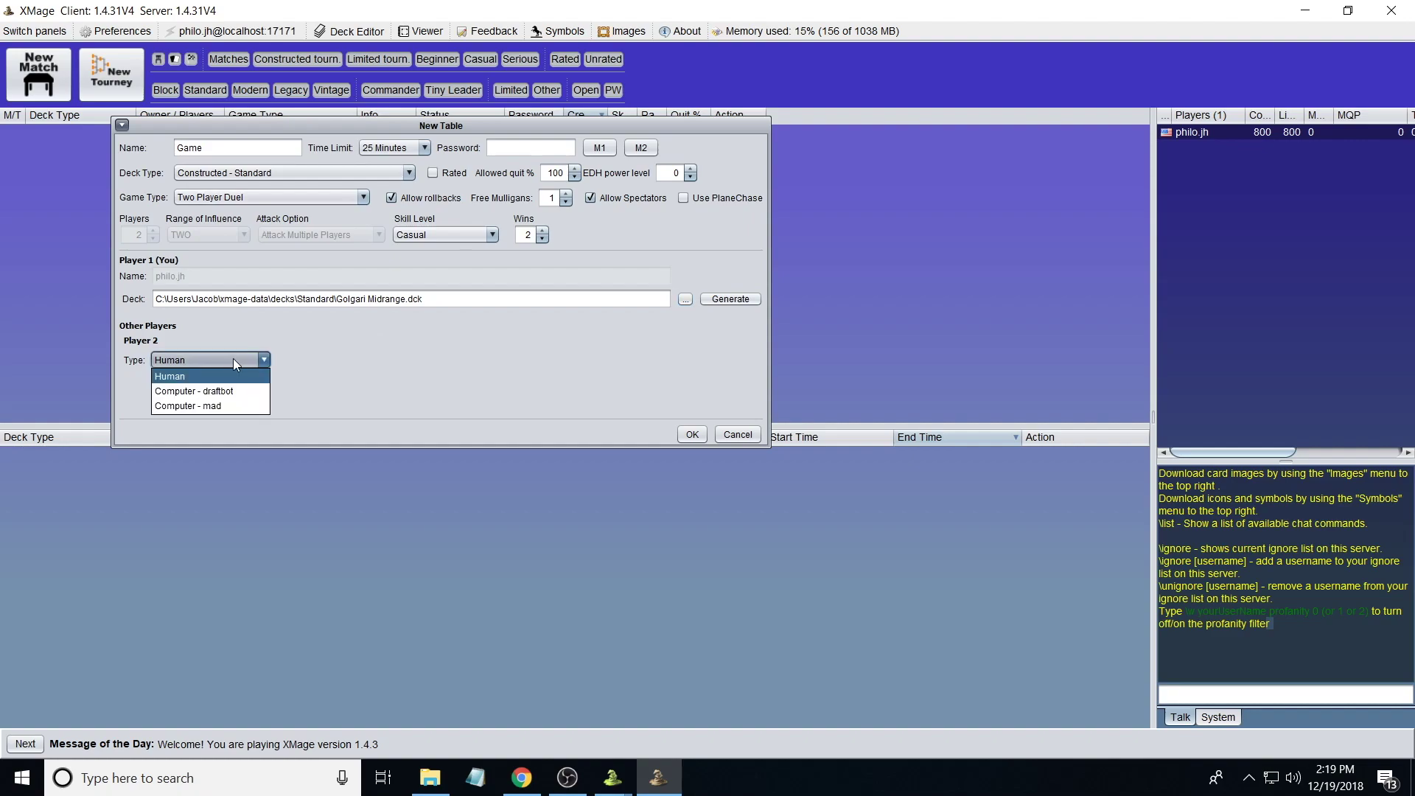
left_click(232, 360)
left_click(224, 357)
left_click(225, 359)
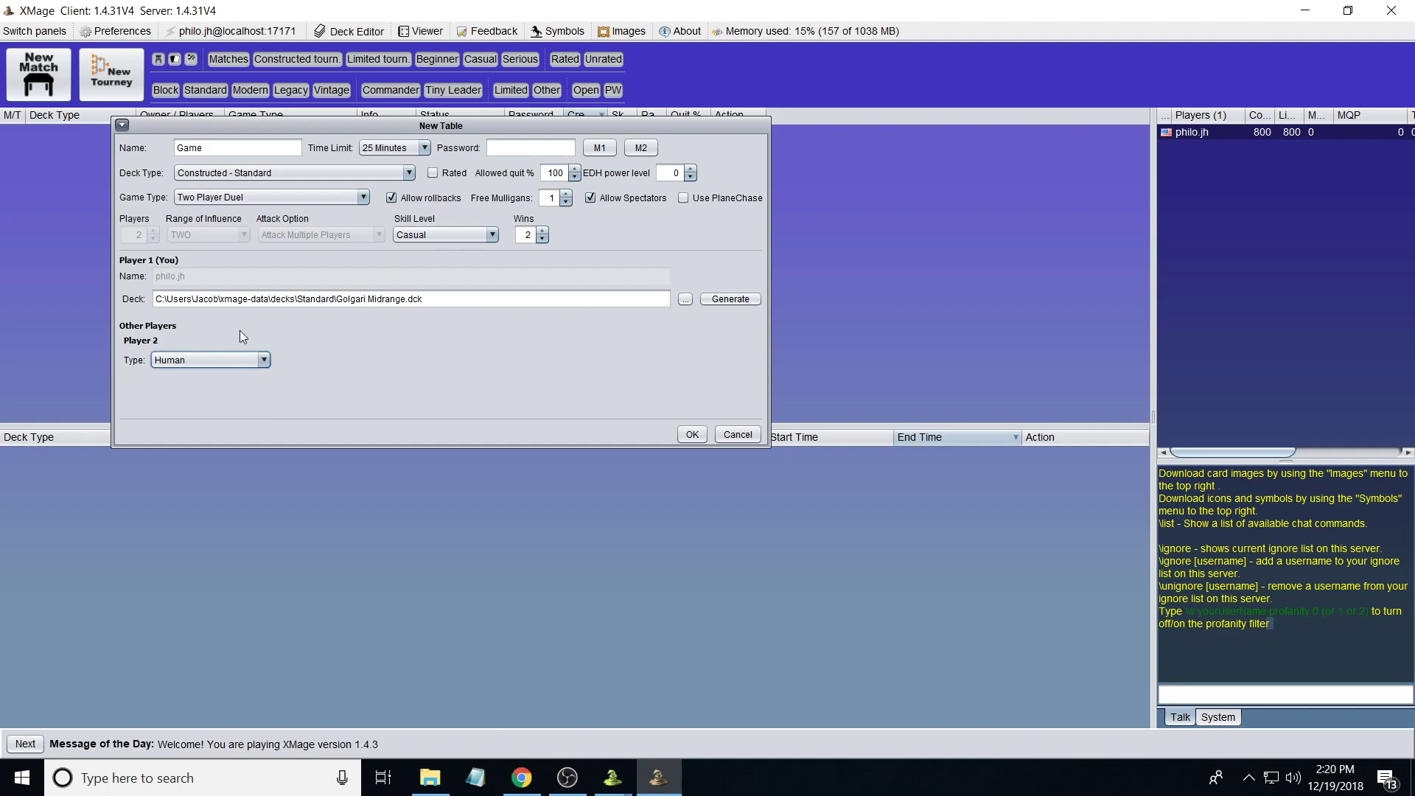
left_click(200, 360)
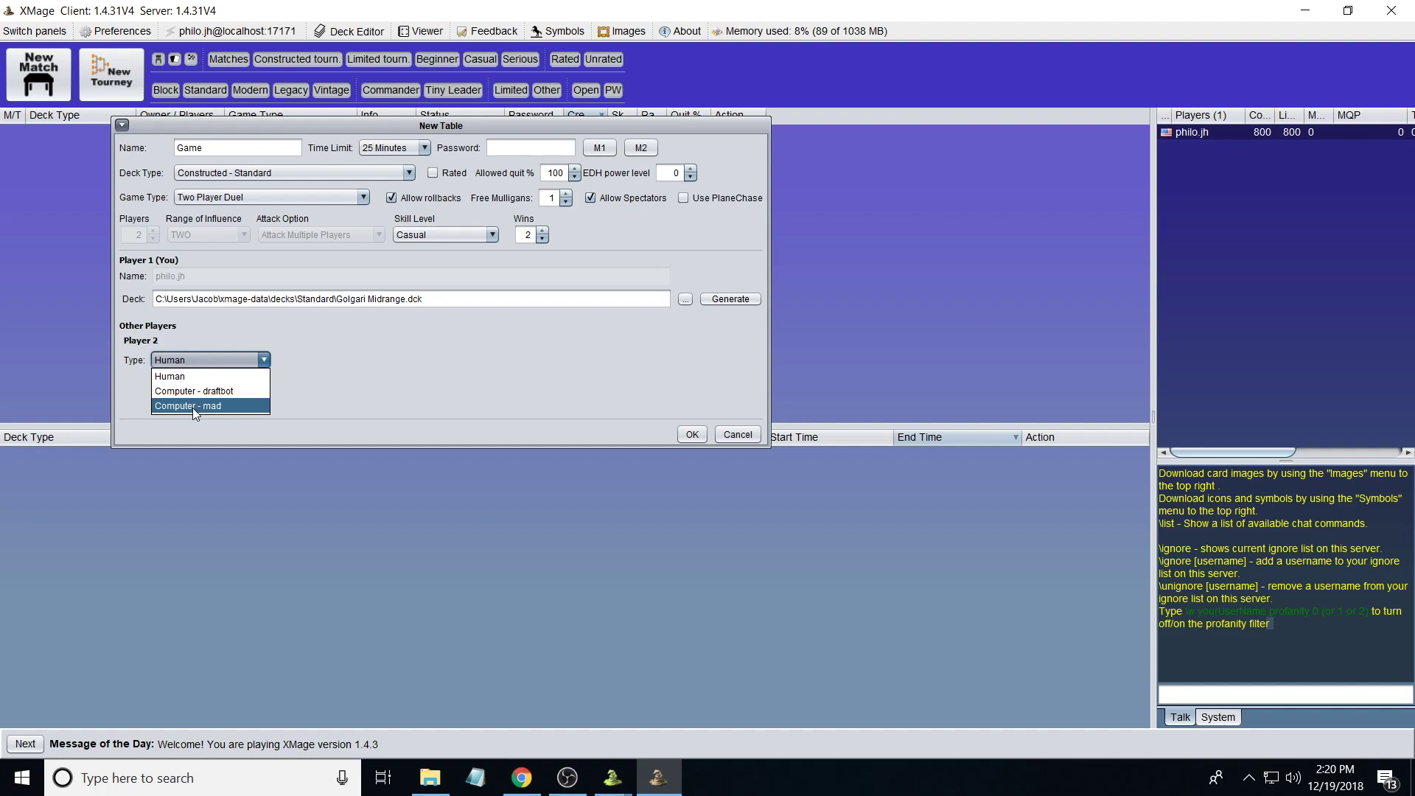
left_click(194, 407)
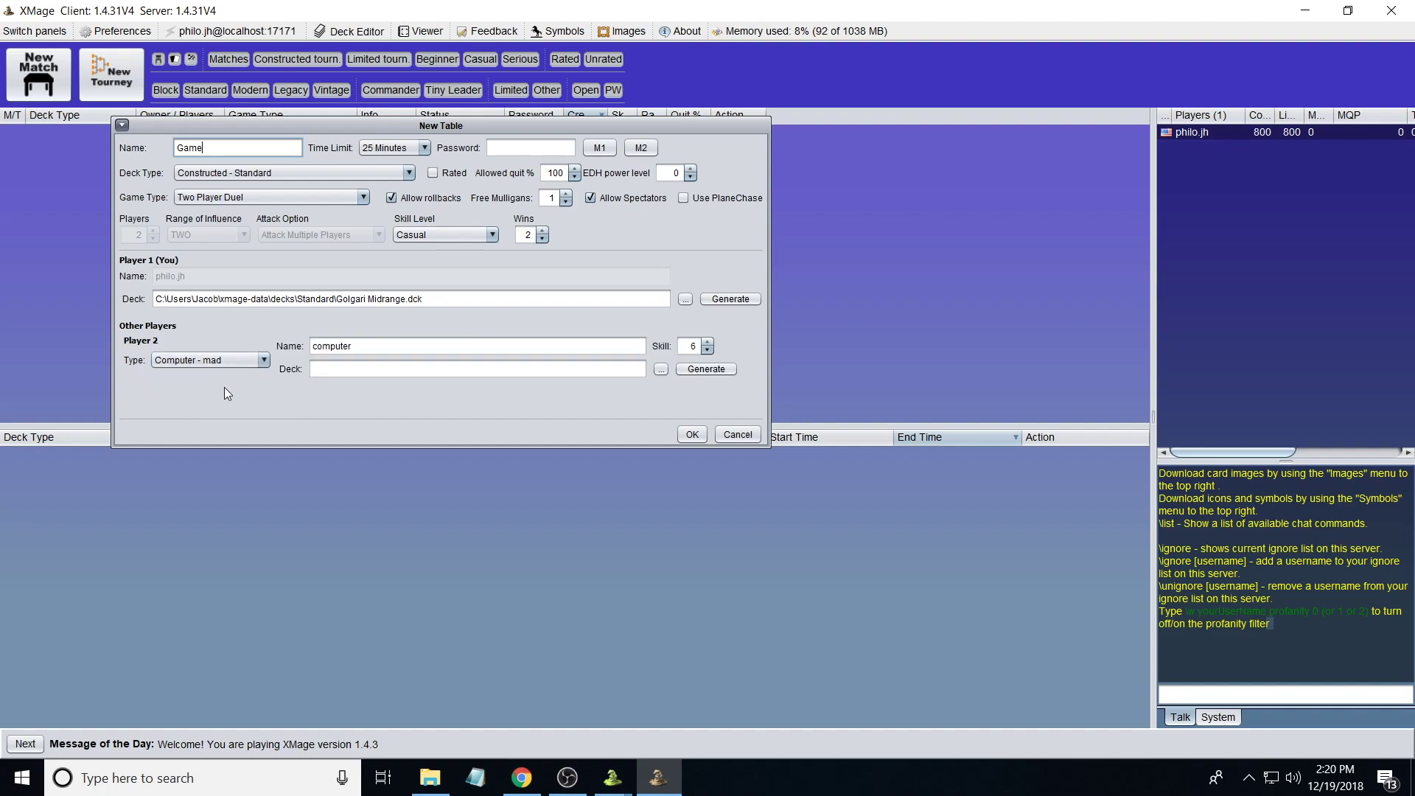
Step: Raise the computer opponent's skill to 10
double_click(346, 346)
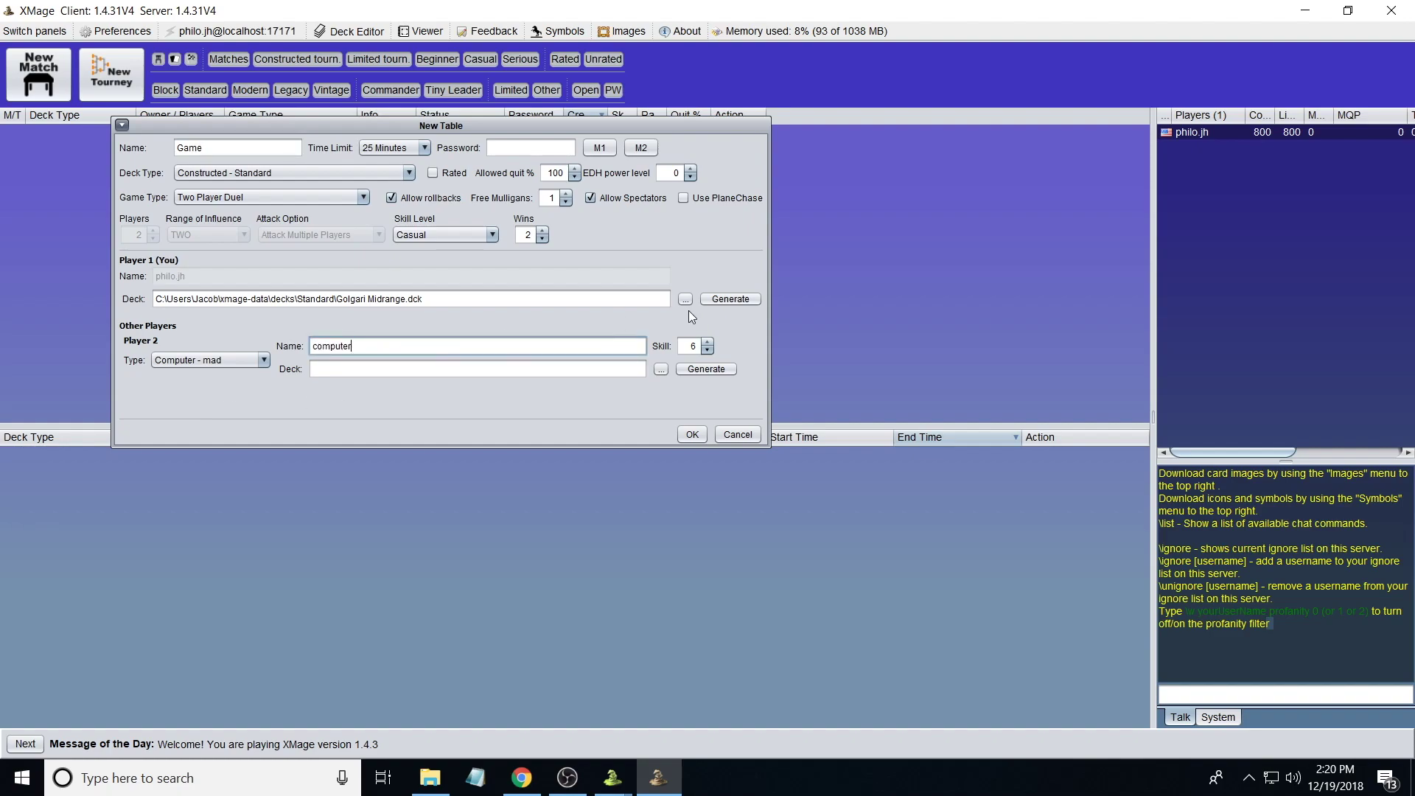
left_click(708, 342)
left_click(708, 342)
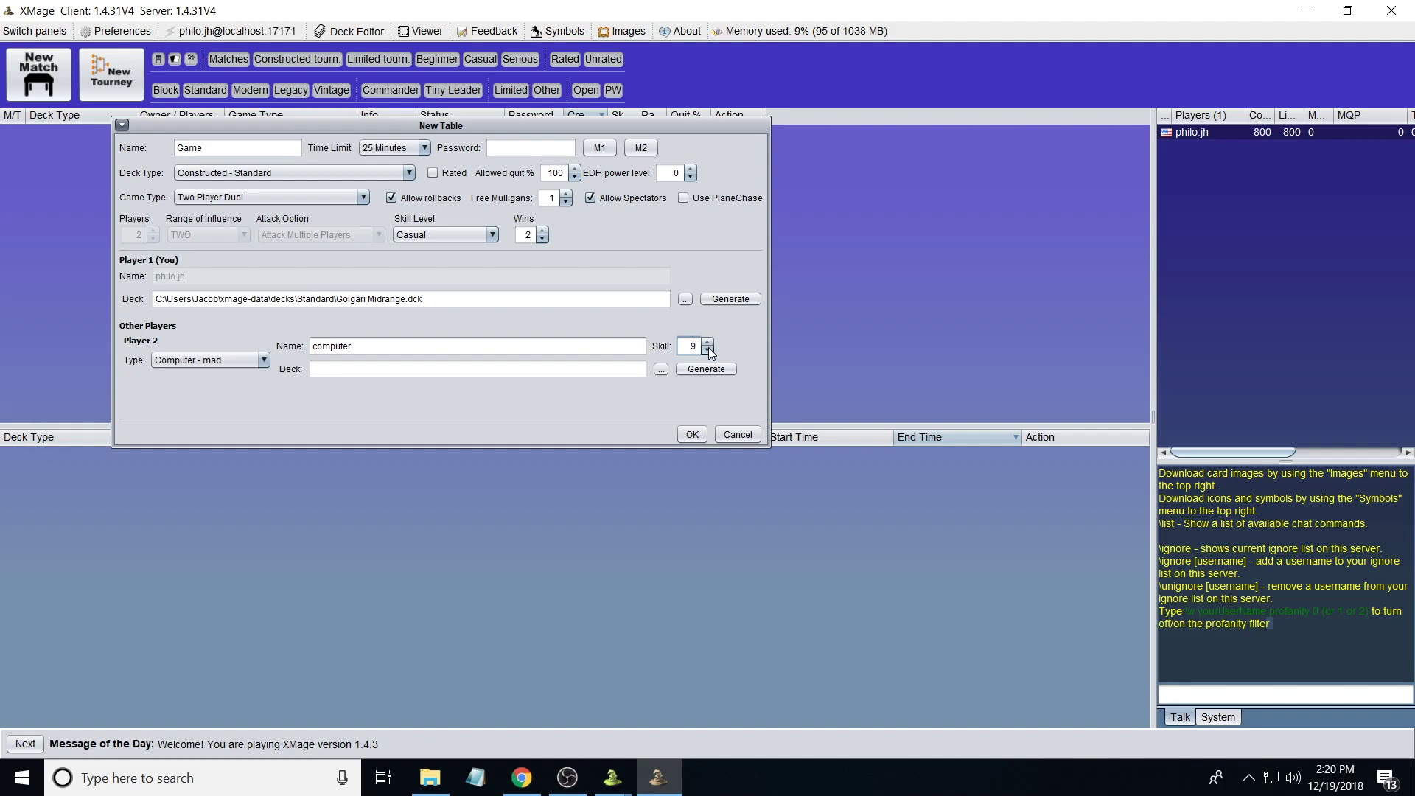
left_click(707, 342)
left_click(707, 342)
left_click(707, 342)
left_click(427, 373)
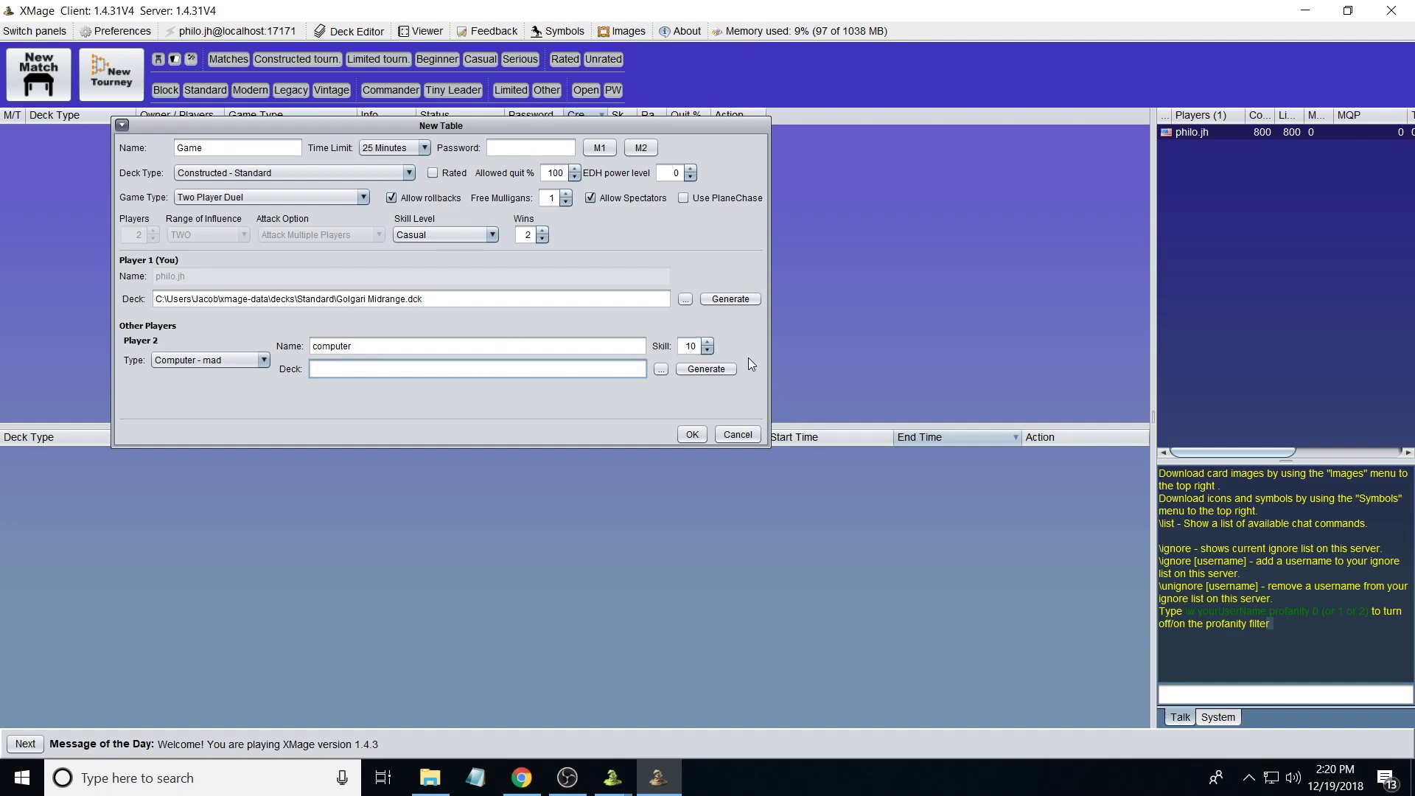
key("shift+Tab")
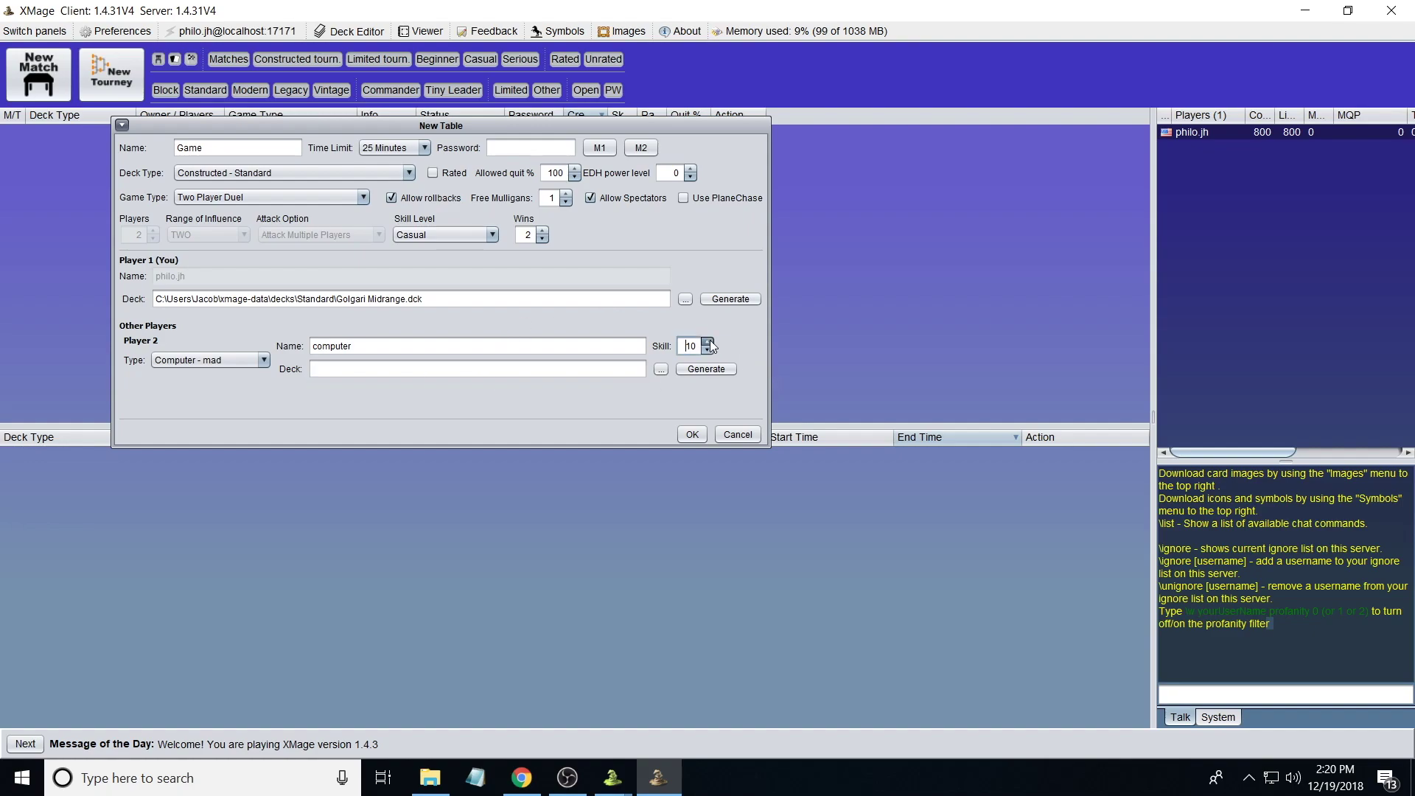
Step: Load Selesnya Tokens.dck from the Standard folder as the computer opponent's deck
left_click(661, 370)
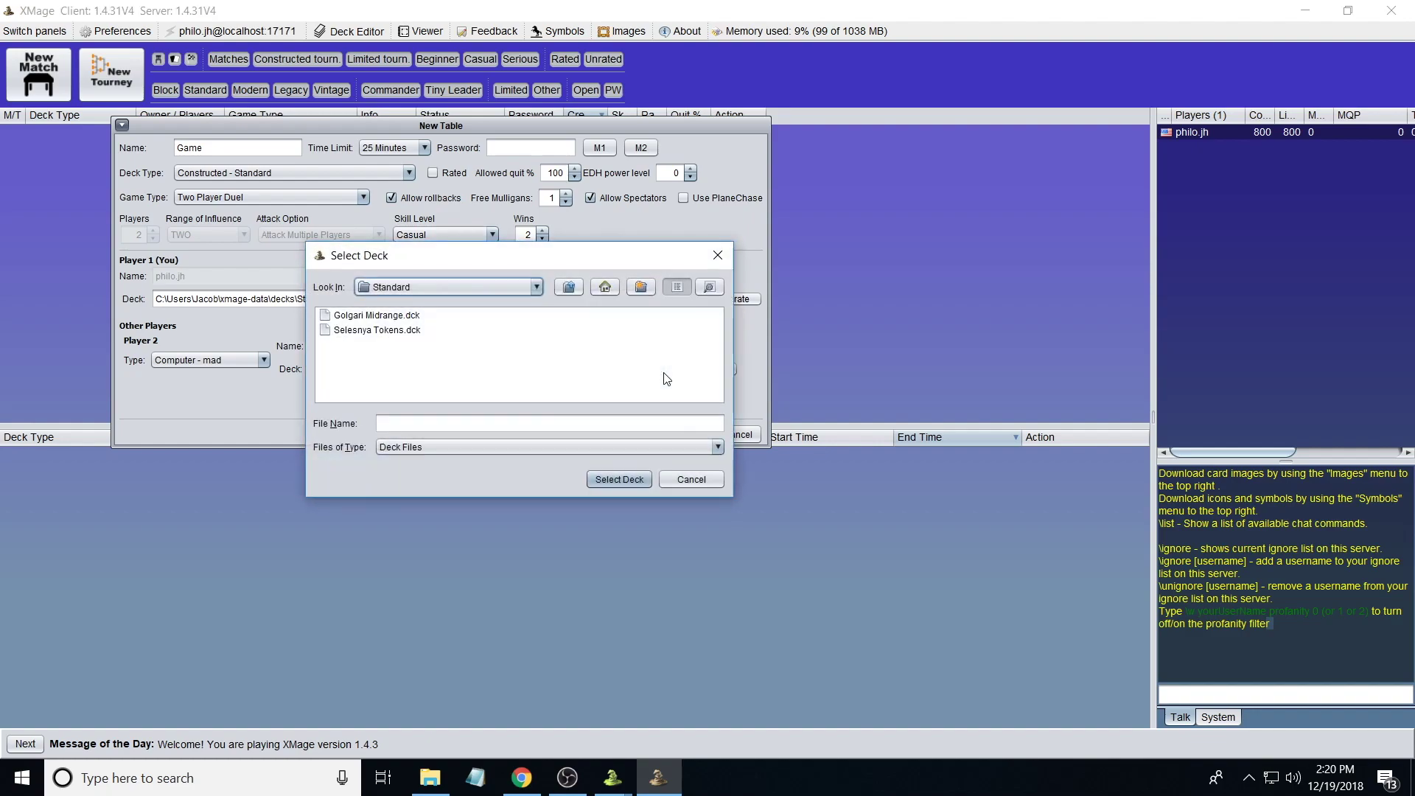
left_click(346, 332)
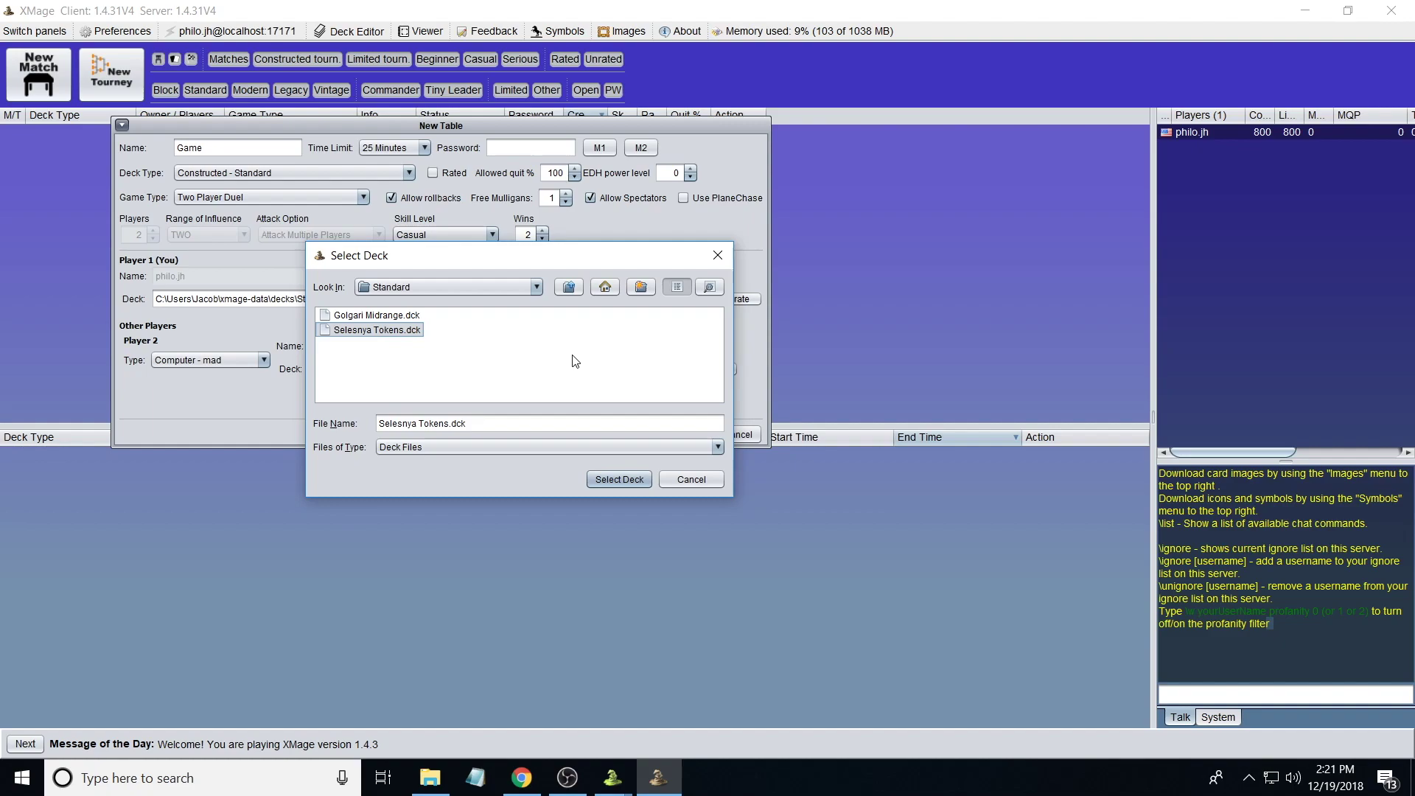
left_click(366, 317)
left_click(351, 330)
left_click(609, 481)
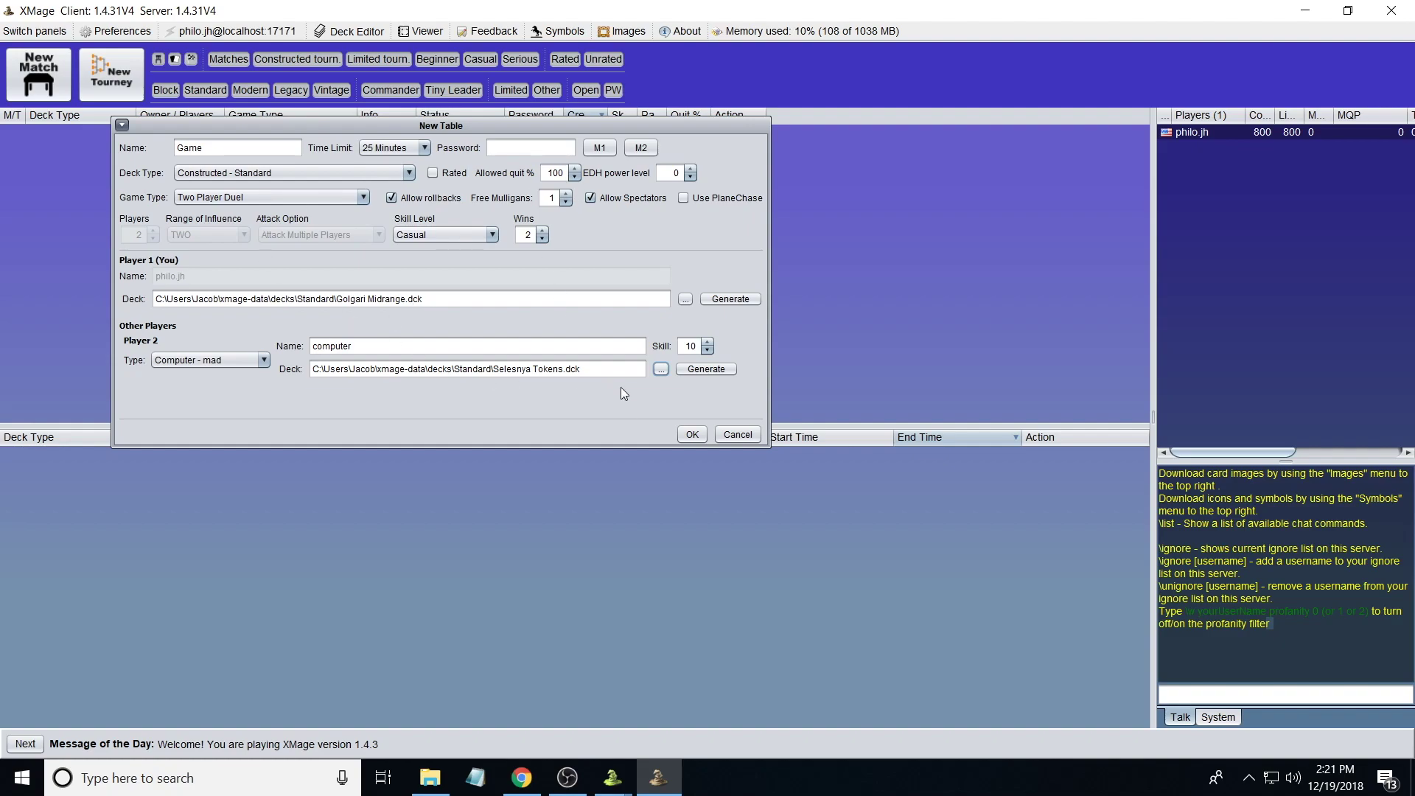
Step: Create the table and reposition the waiting-for-players window so the new table's entry in the match list stays uncovered
left_click(697, 435)
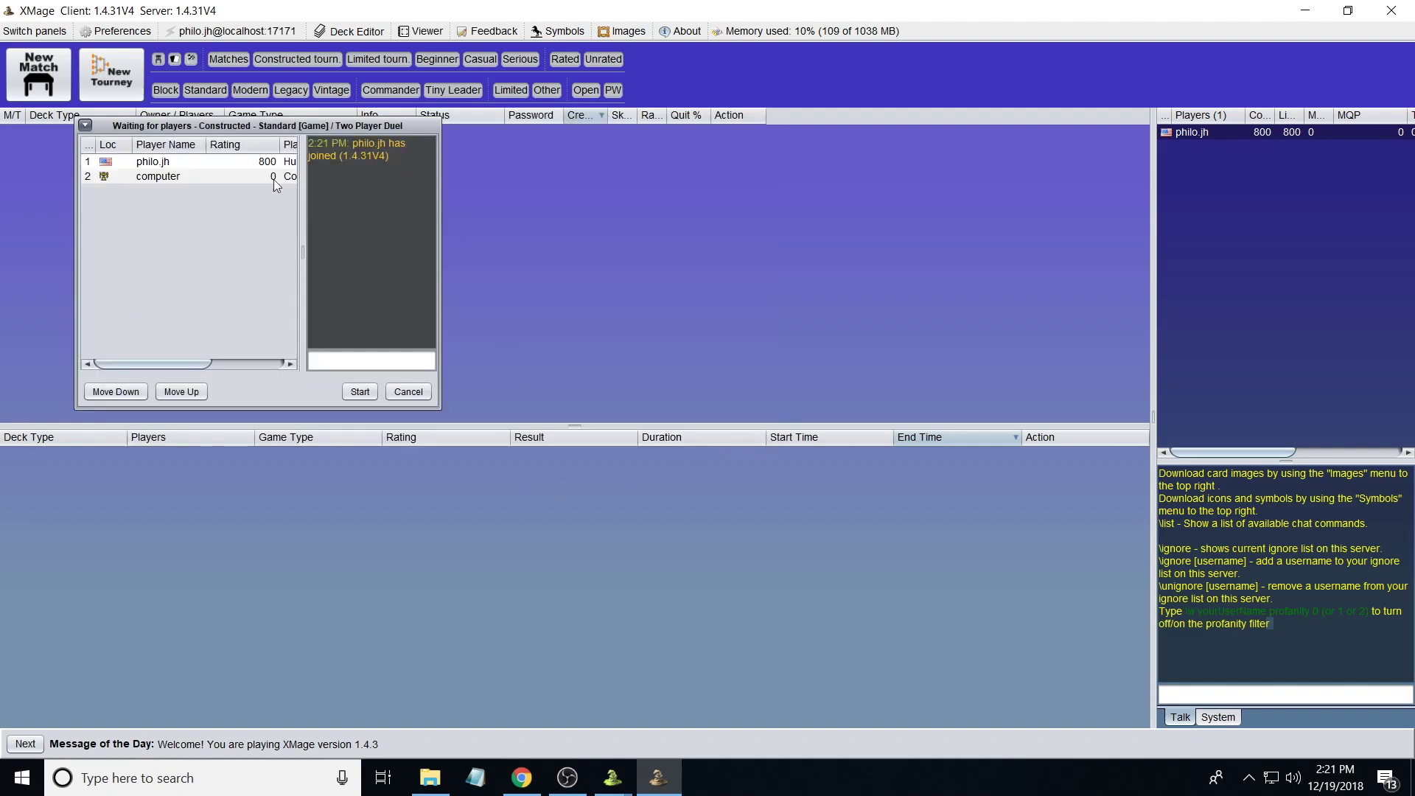
left_click_drag(254, 126, 326, 156)
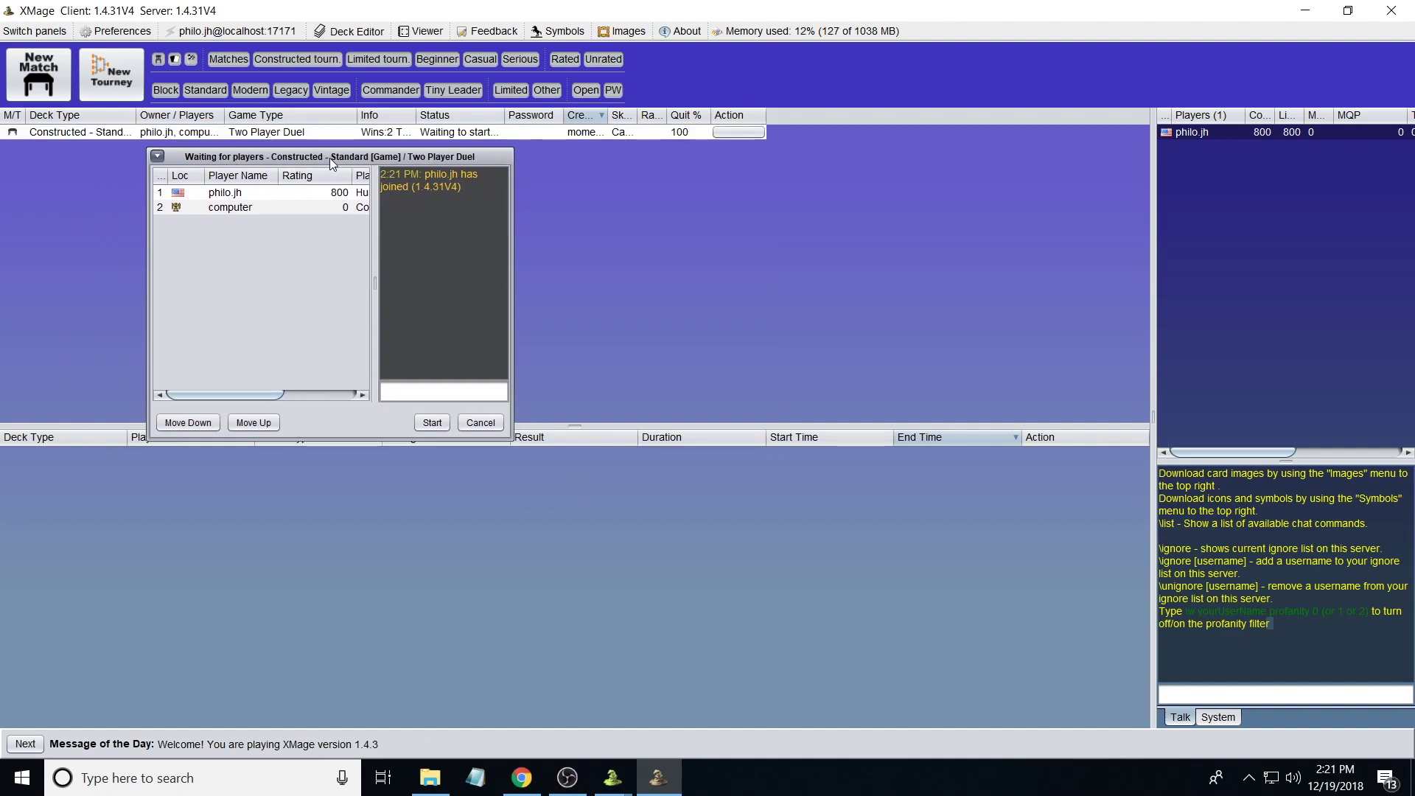
left_click_drag(330, 158, 322, 246)
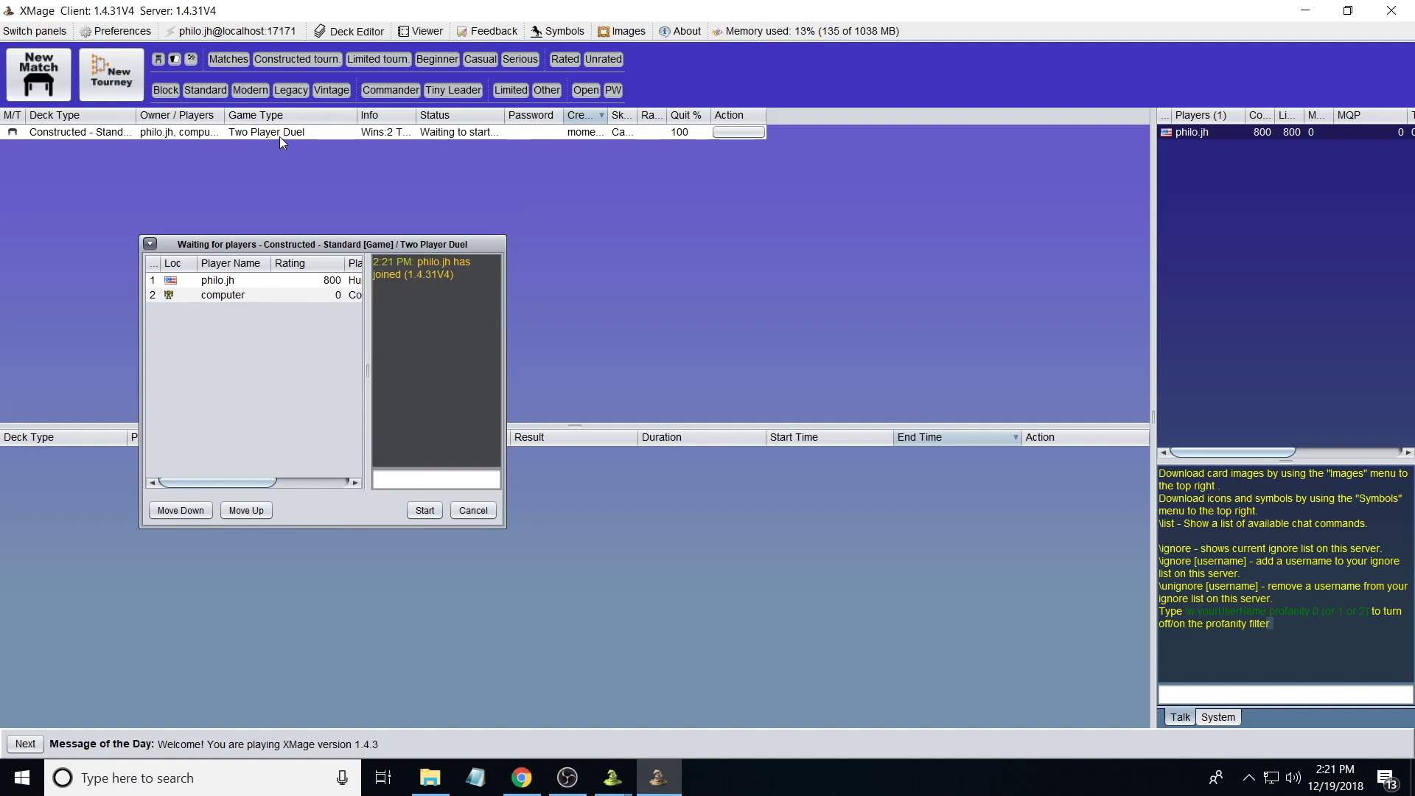
left_click_drag(295, 239, 301, 180)
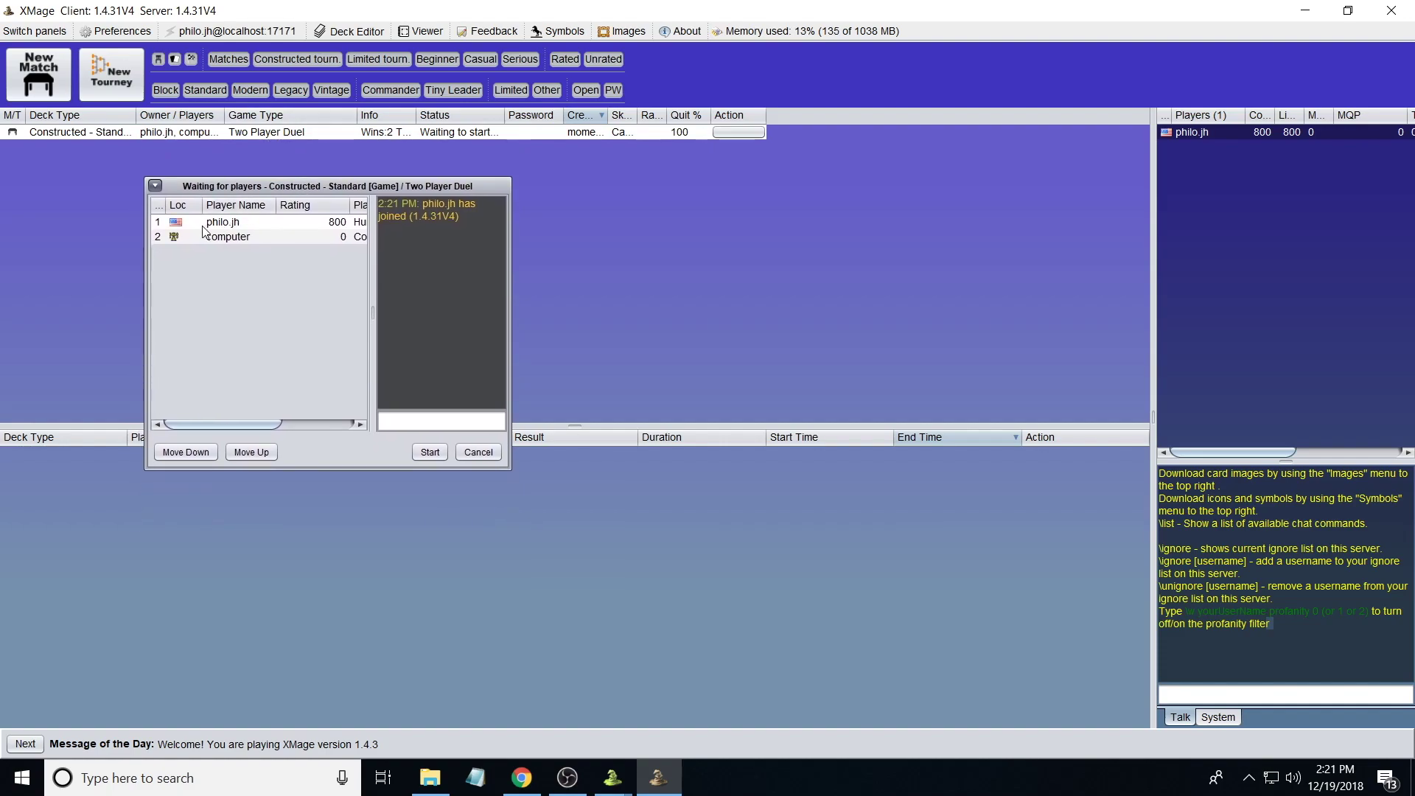
Step: Try the player order controls by moving the human player down to second place and back up to first
left_click(201, 225)
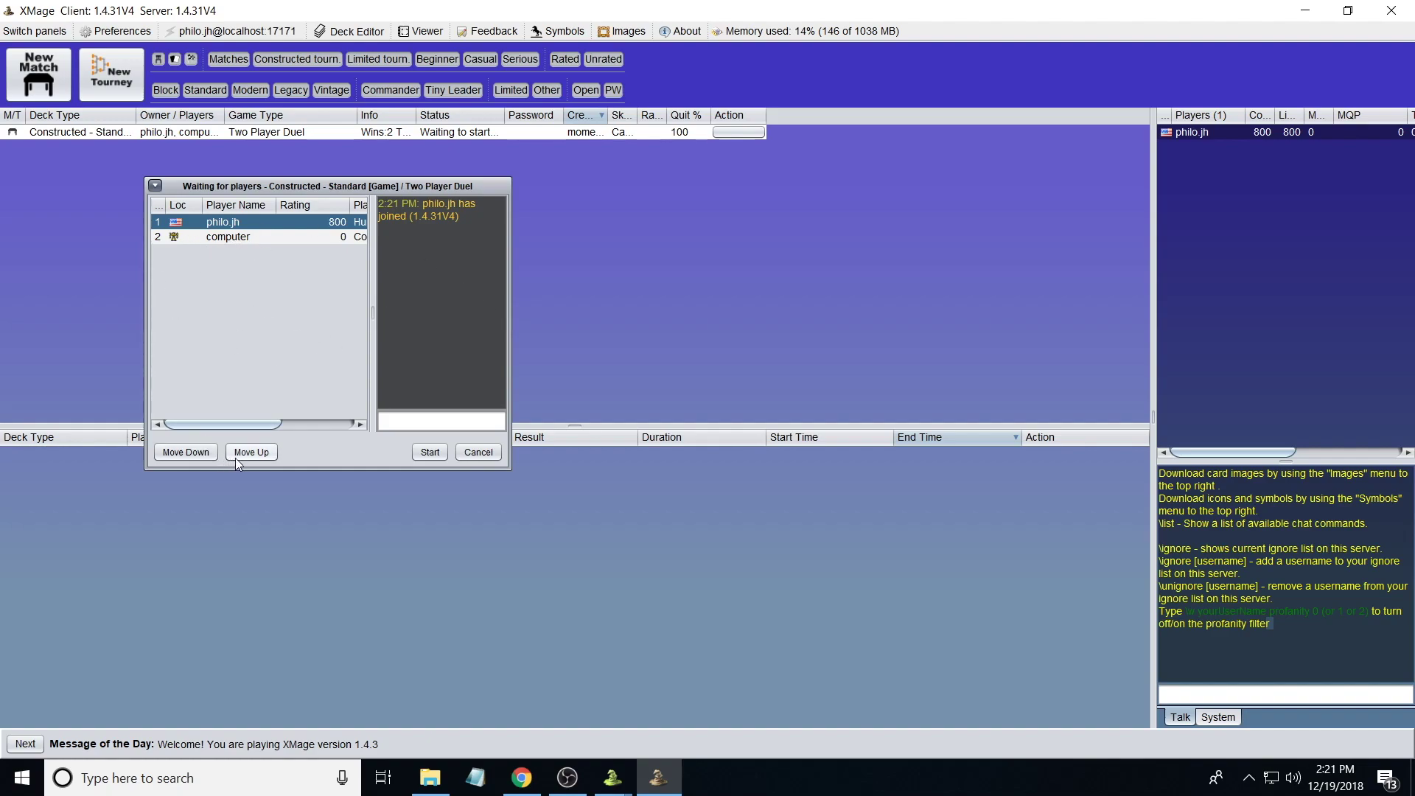
left_click(197, 453)
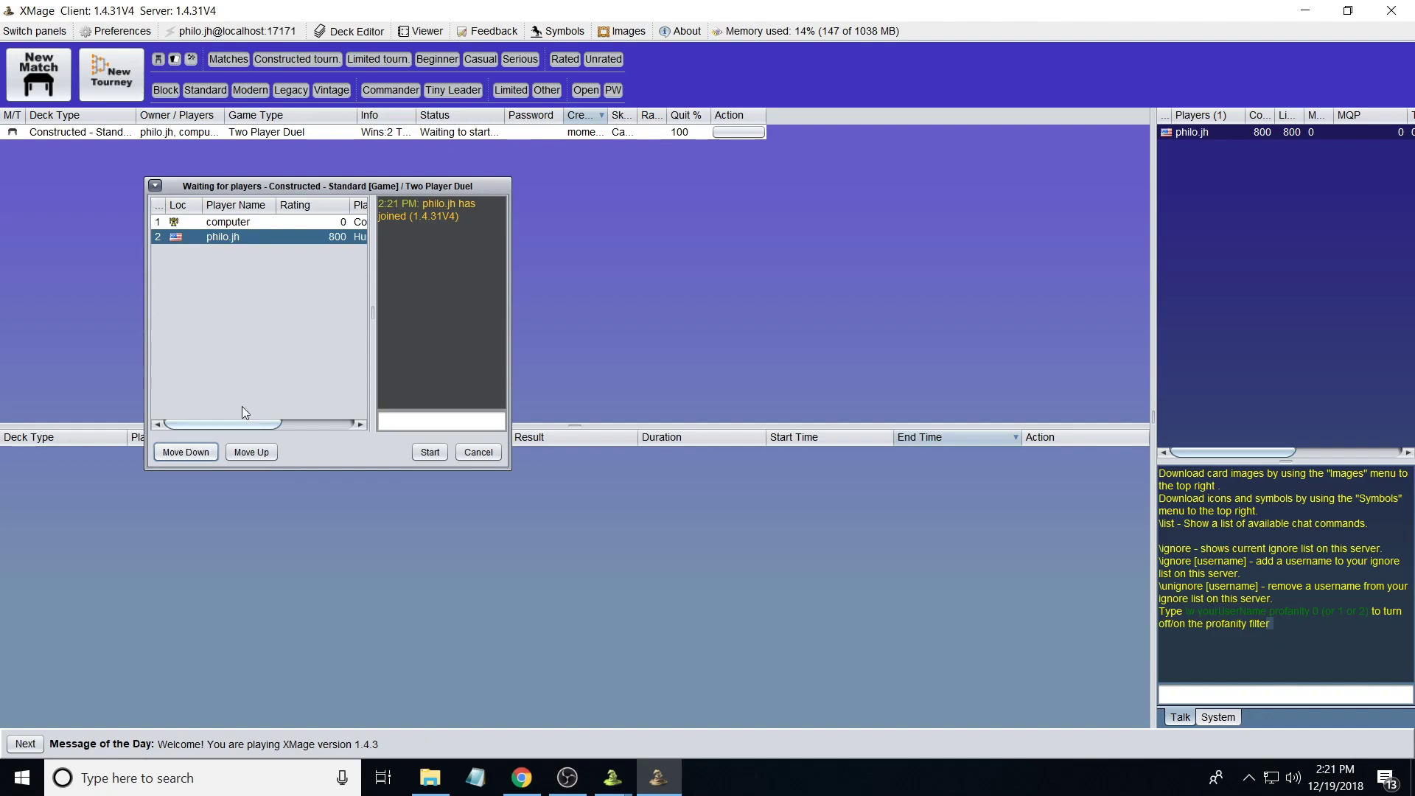
left_click(249, 453)
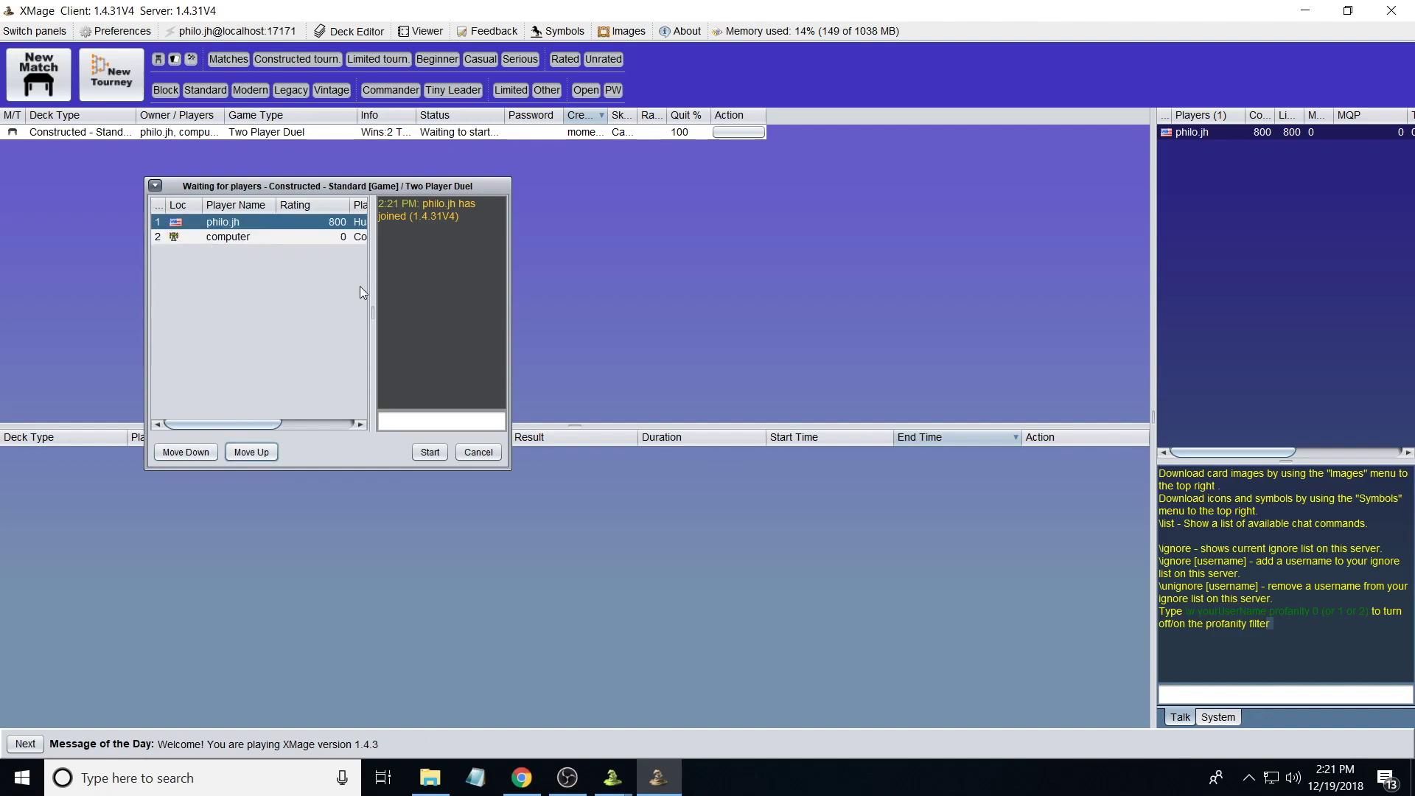
Step: Start the two-player duel against the computer
left_click(429, 452)
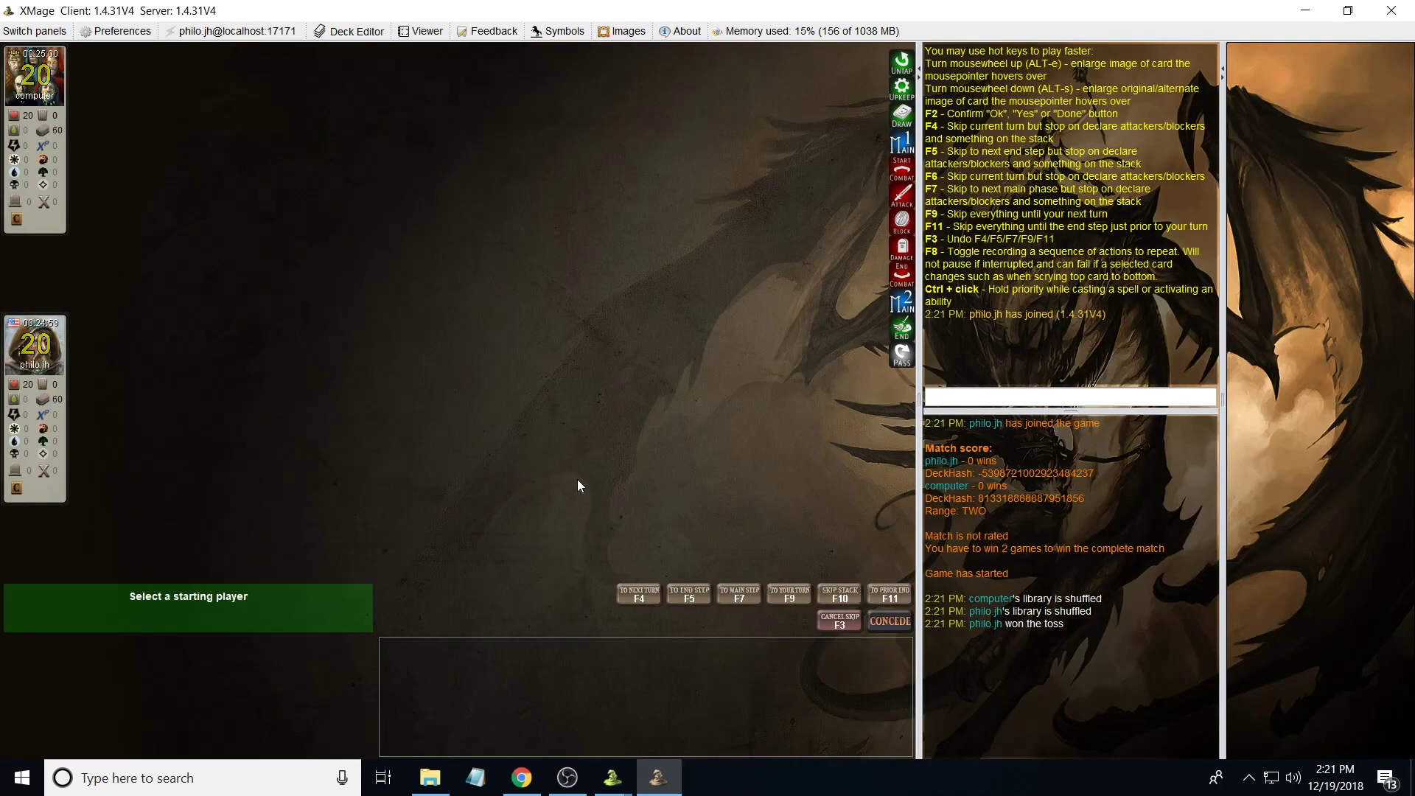